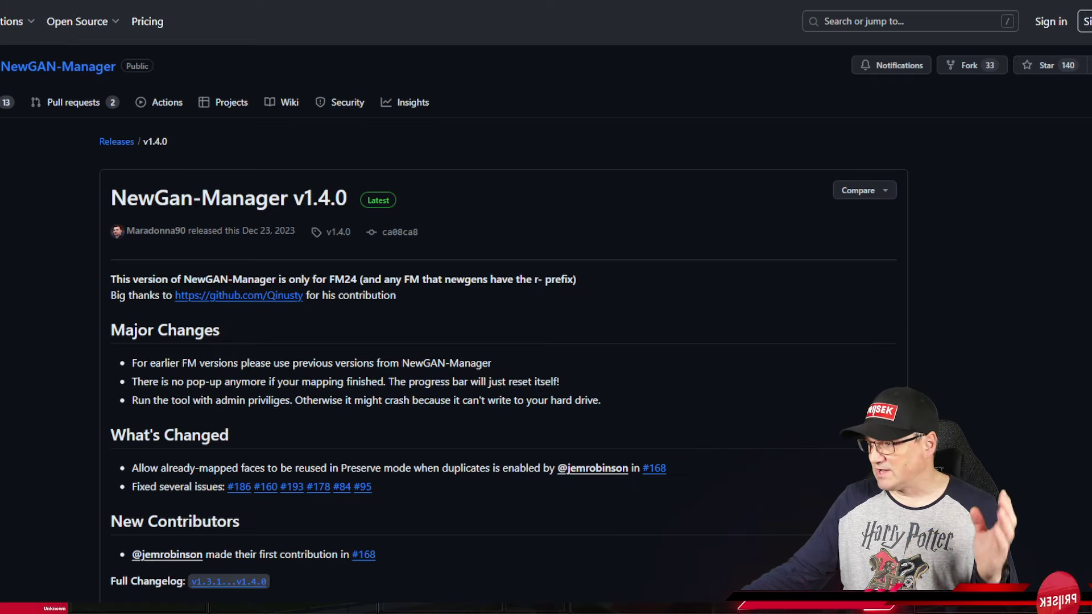
# Step: Review the NewGAN-Manager v1.4.0 release notes, the facepack download options and the installer assets
pyautogui.scroll(-1, 546, 301)
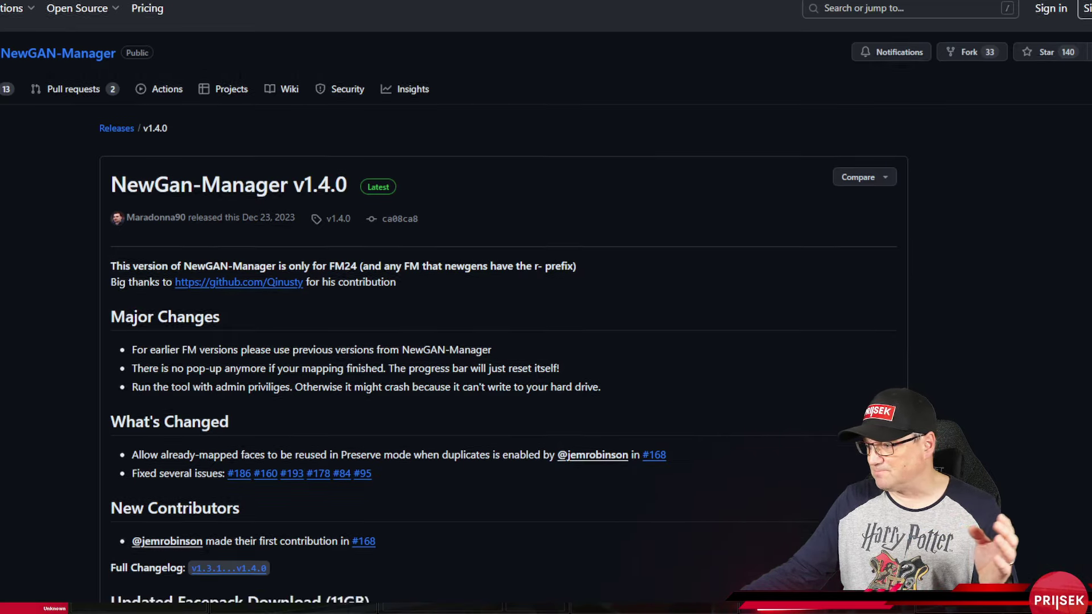
pyautogui.scroll(-8, 546, 307)
pyautogui.scroll(9, 546, 308)
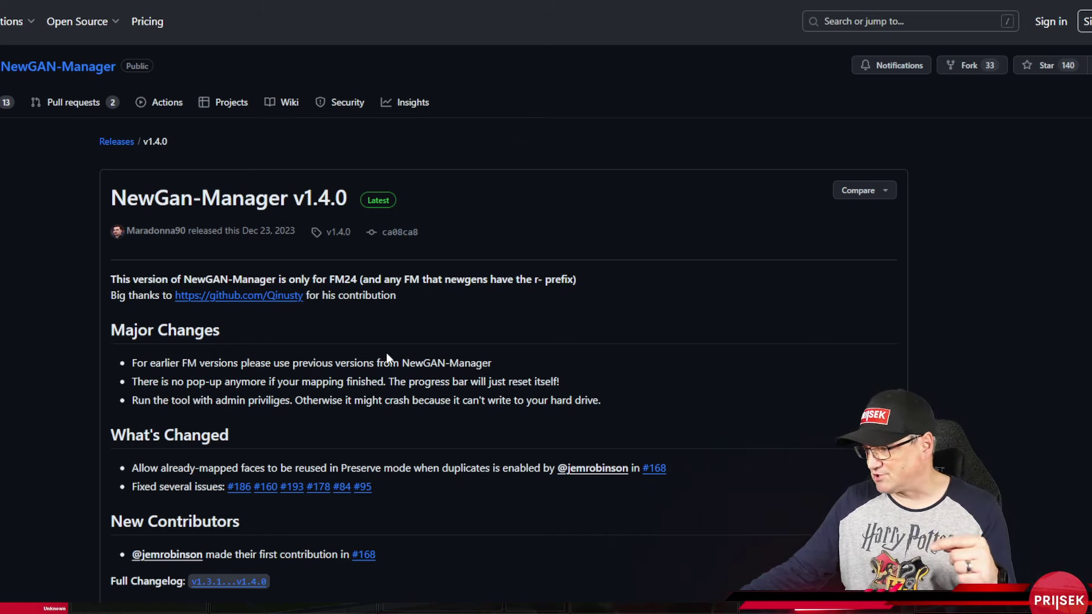
pyautogui.scroll(-5, 386, 356)
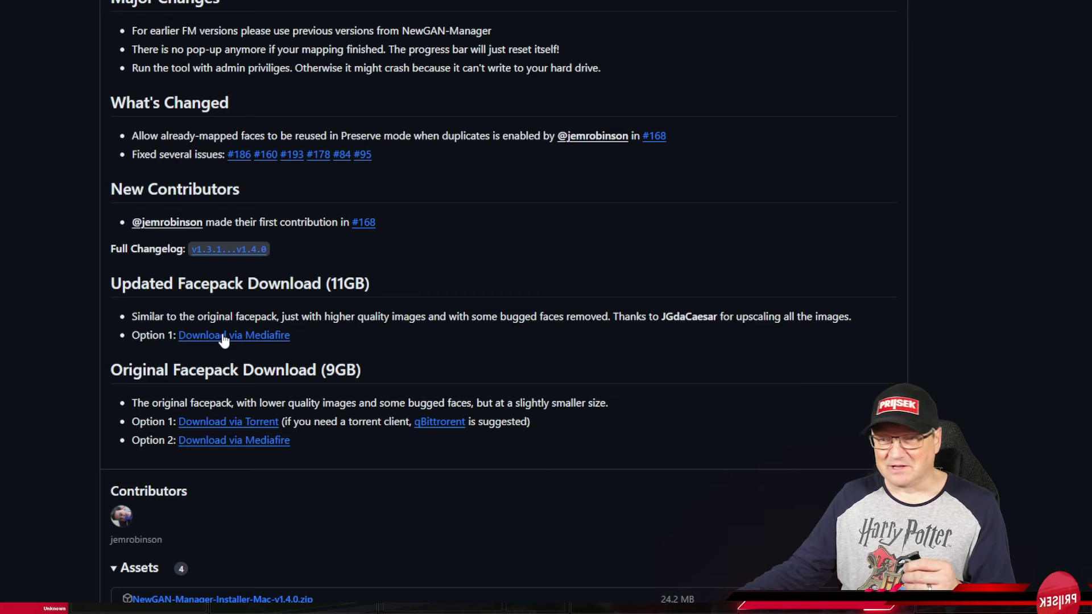
pyautogui.scroll(-3, 319, 464)
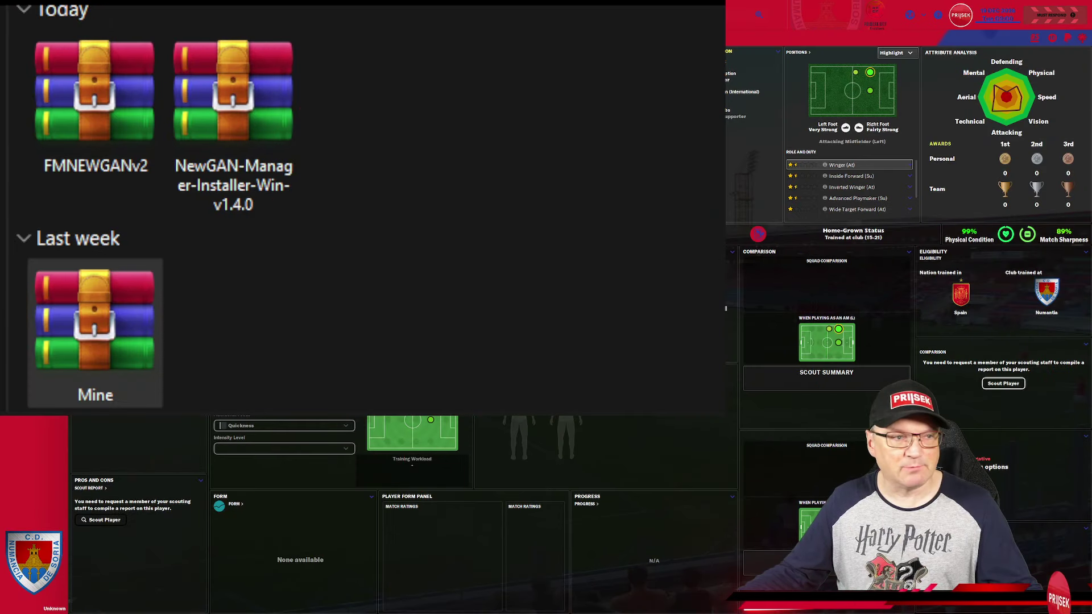
# Step: Extract the NewGAN-Manager-Installer-Win-v1.4.0 archive into a folder of the same name in Downloads
pyautogui.click(102, 90)
pyautogui.click(243, 108)
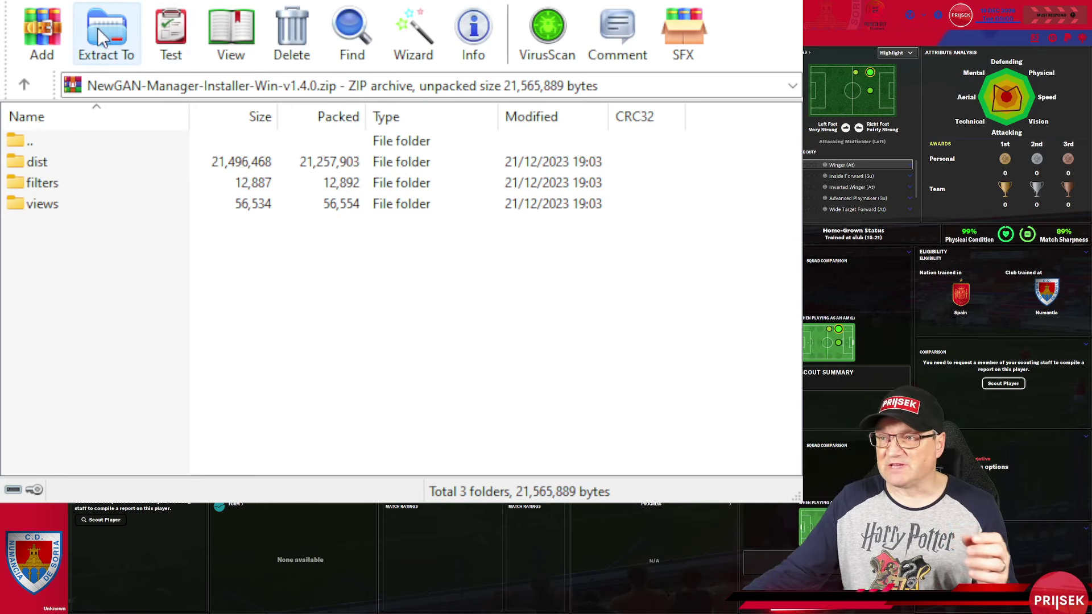
pyautogui.click(105, 41)
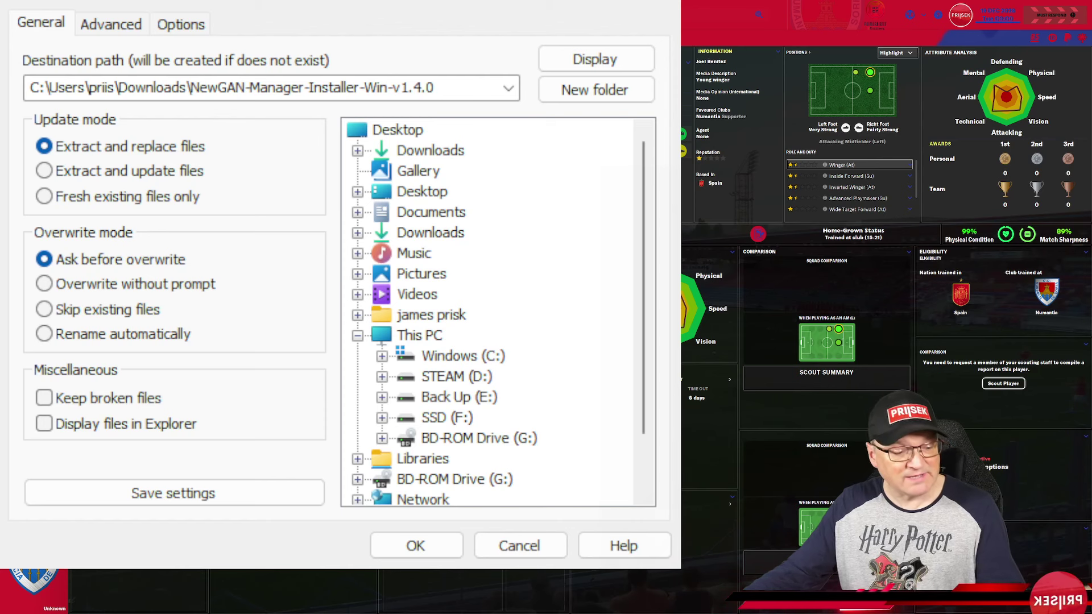
pyautogui.press('Return')
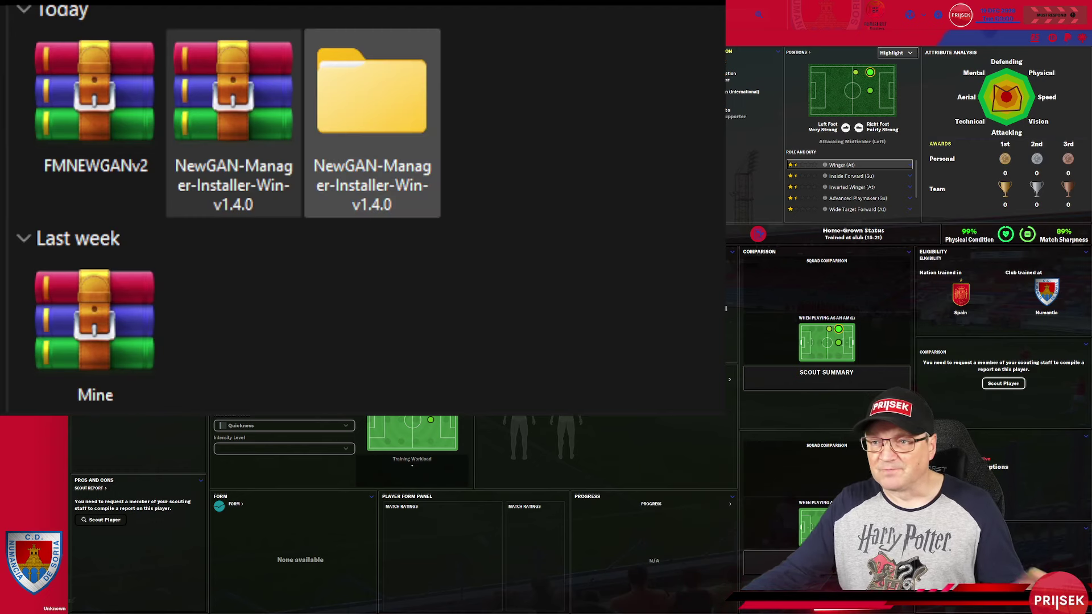
# Step: Open the extracted NewGAN-Manager folder and examine its views, filters and dist subfolders, including the installer in dist
pyautogui.doubleClick(375, 98)
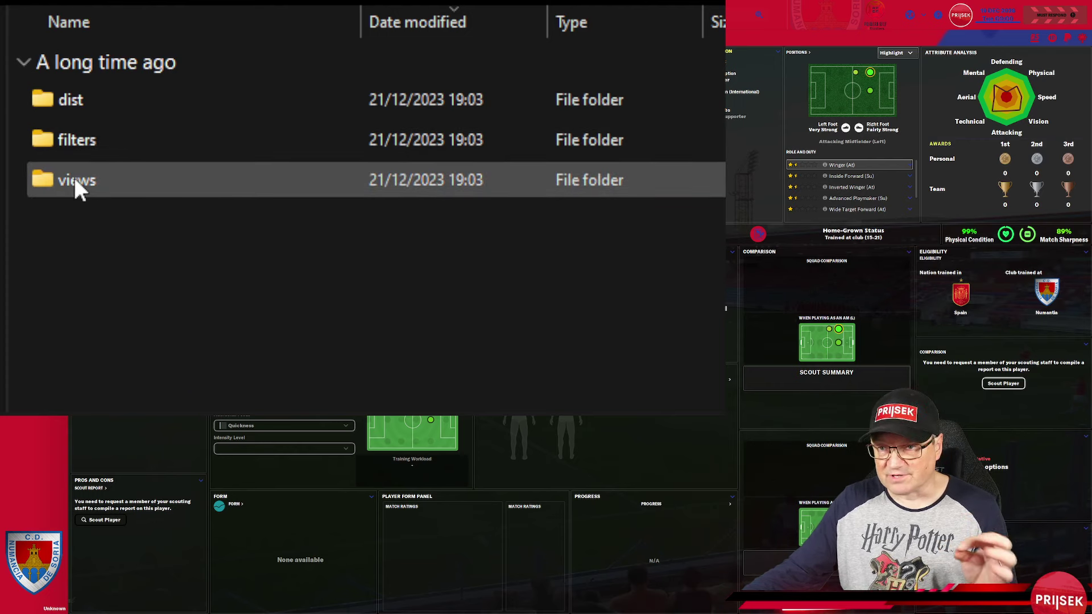
pyautogui.click(74, 181)
pyautogui.click(80, 136)
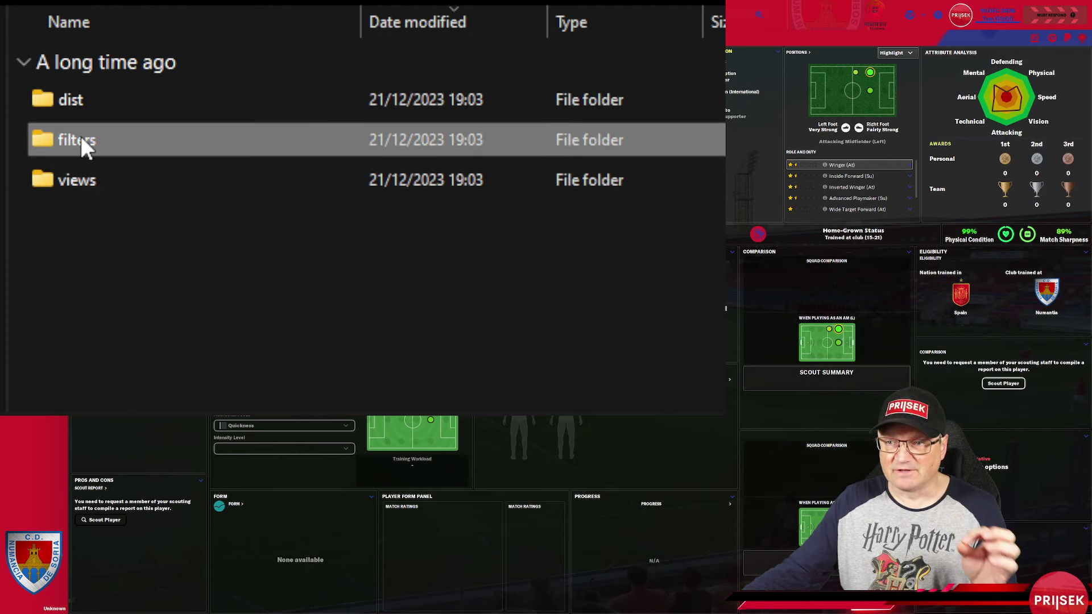
pyautogui.click(75, 101)
pyautogui.doubleClick(76, 102)
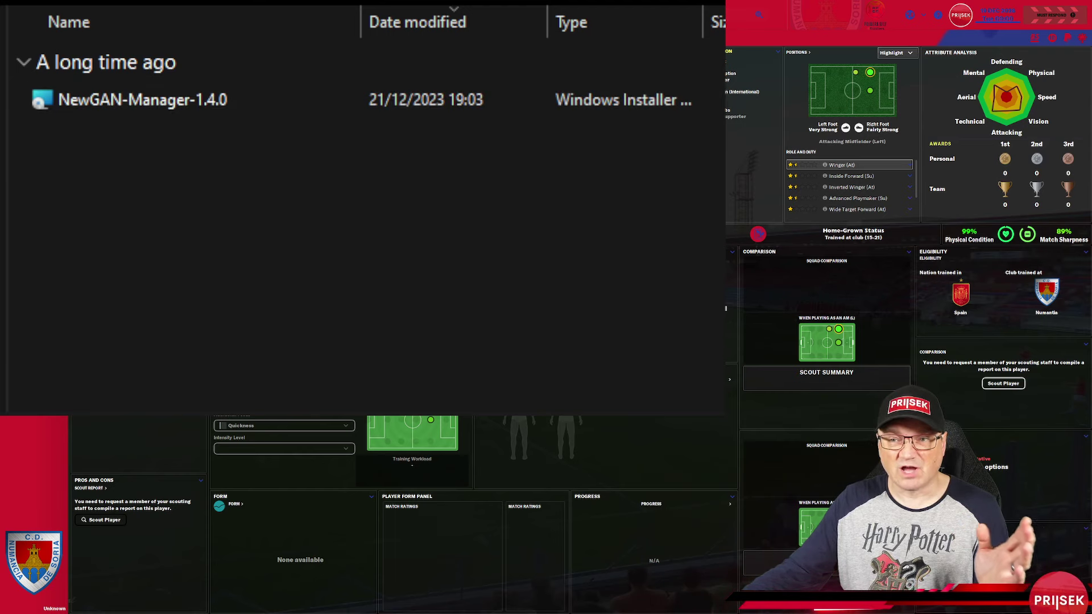
pyautogui.hotkey('alt', 'Left')
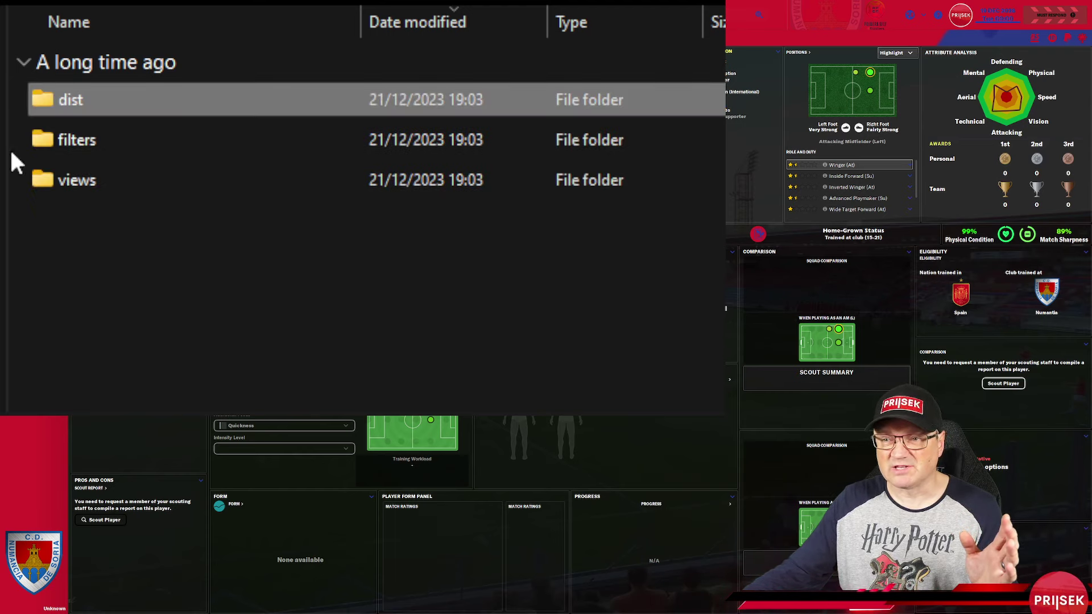
pyautogui.doubleClick(75, 109)
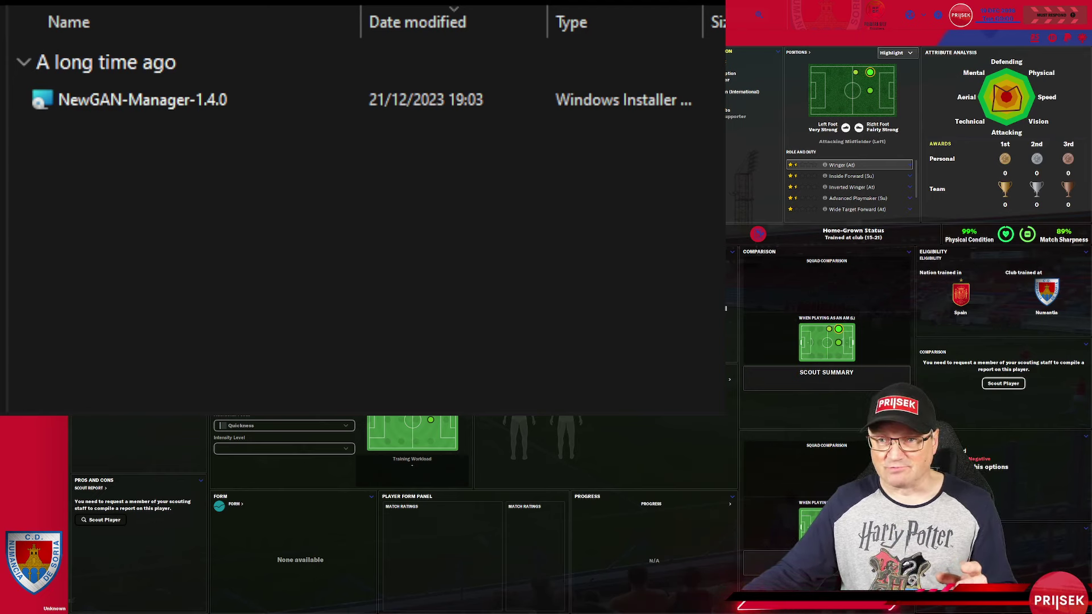
pyautogui.hotkey('alt', 'Left')
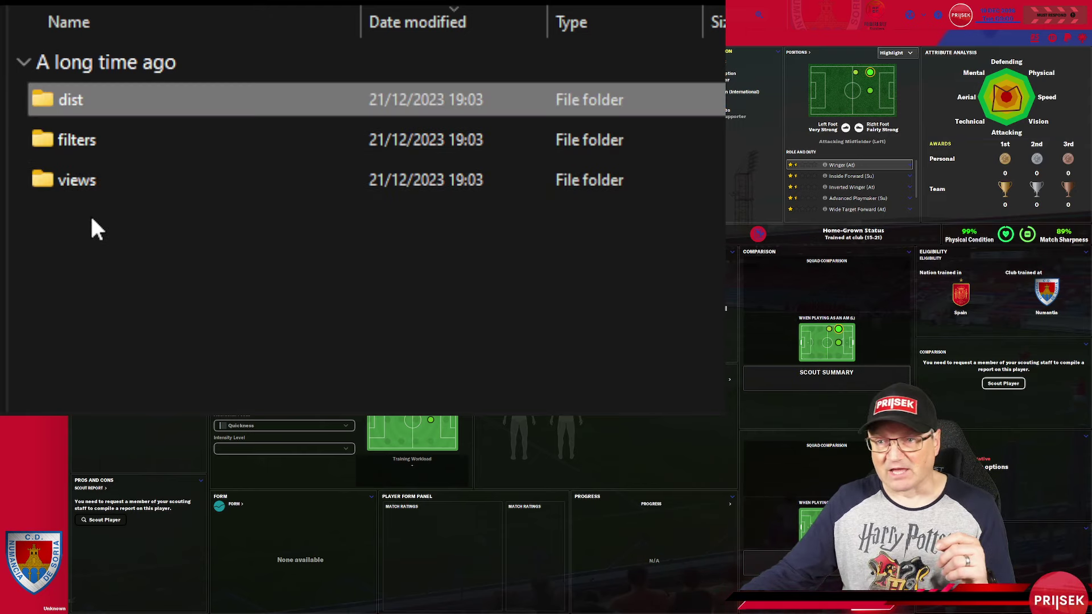
# Step: Select the extracted filters and views folders and go to the Football Manager 2024 folder inside Sports Interactive
pyautogui.moveTo(62, 206); pyautogui.dragTo(80, 142)
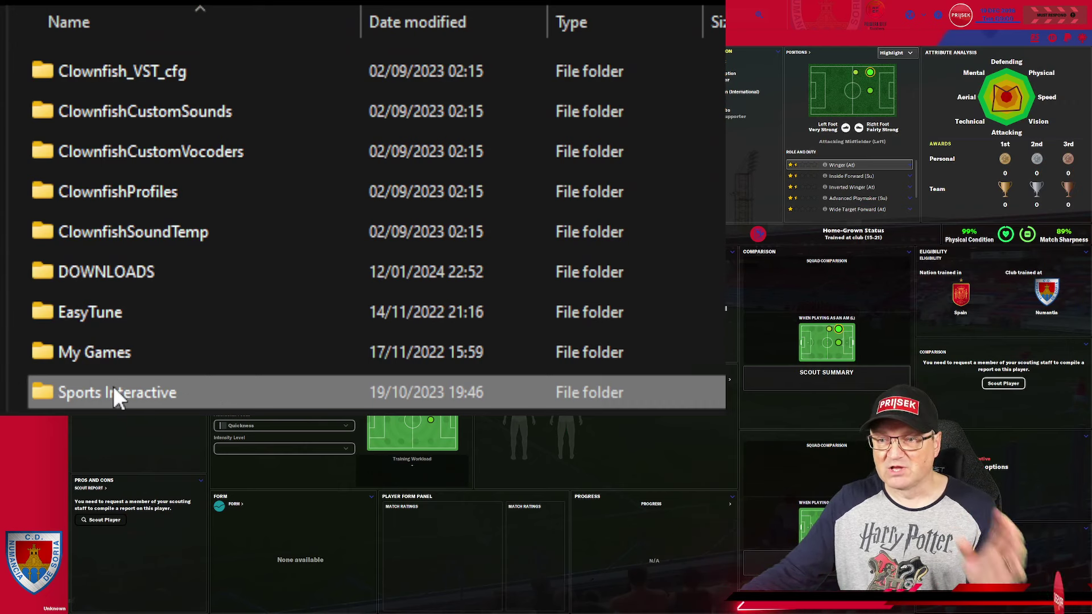
pyautogui.doubleClick(114, 392)
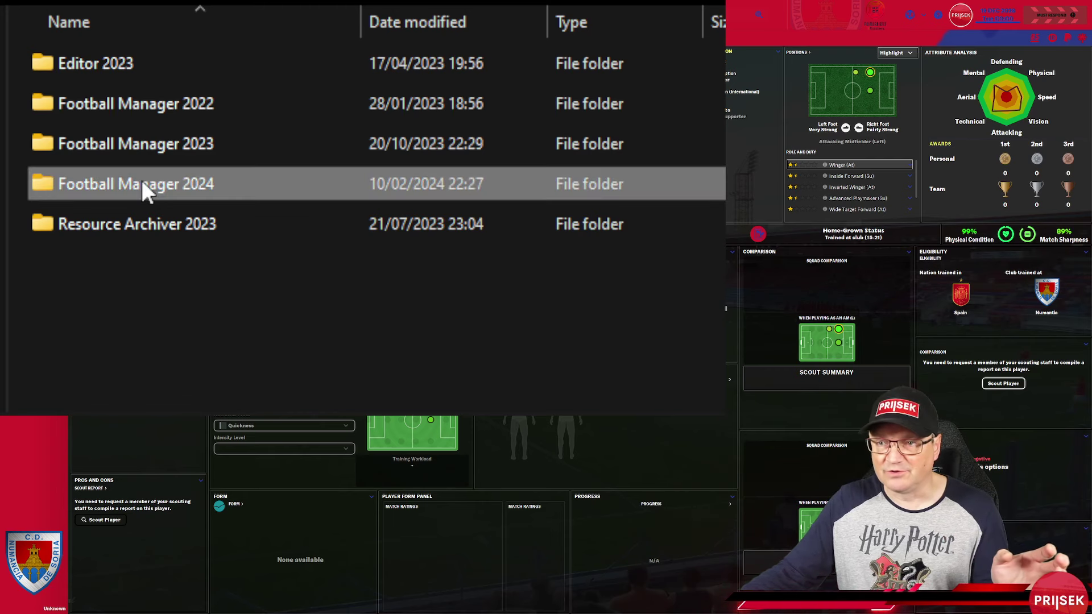
pyautogui.doubleClick(143, 190)
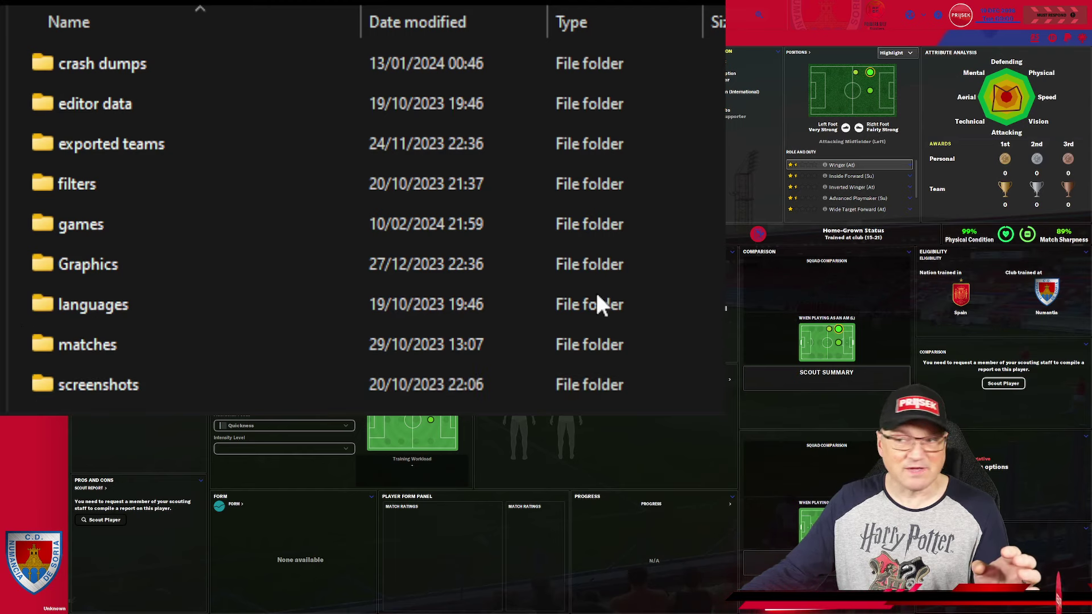
pyautogui.click(616, 163)
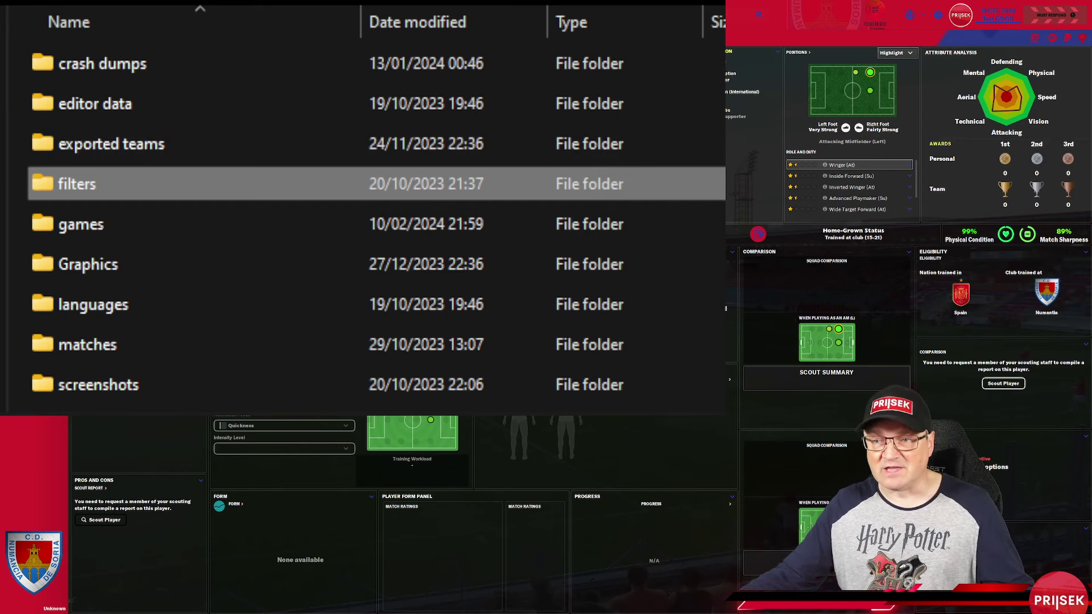
pyautogui.doubleClick(492, 230)
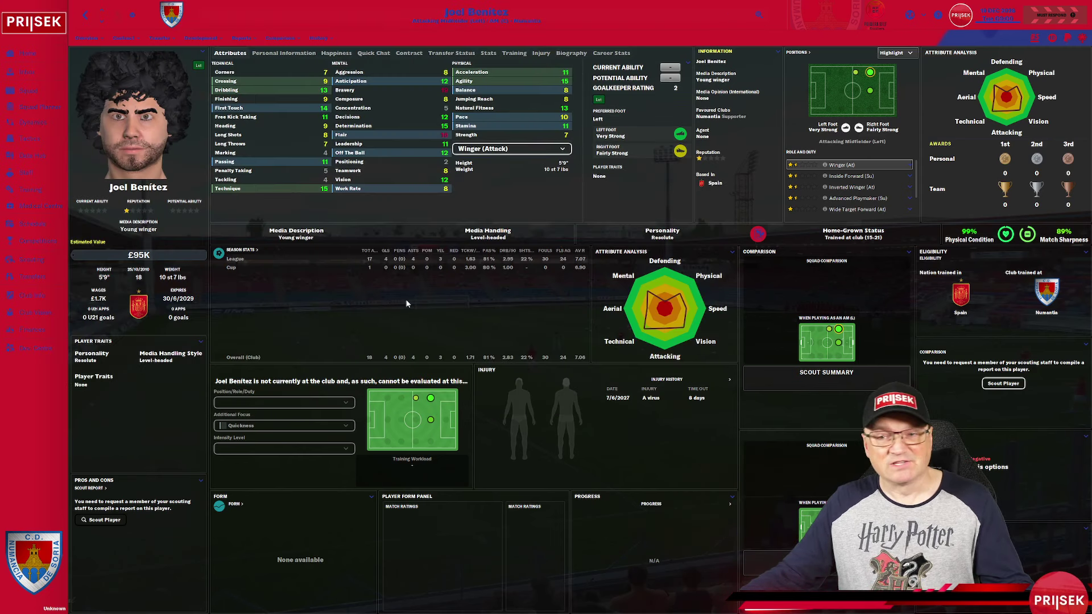
# Step: Switch to Football Manager and show the Players in Range list in Scouting
pyautogui.click(38, 261)
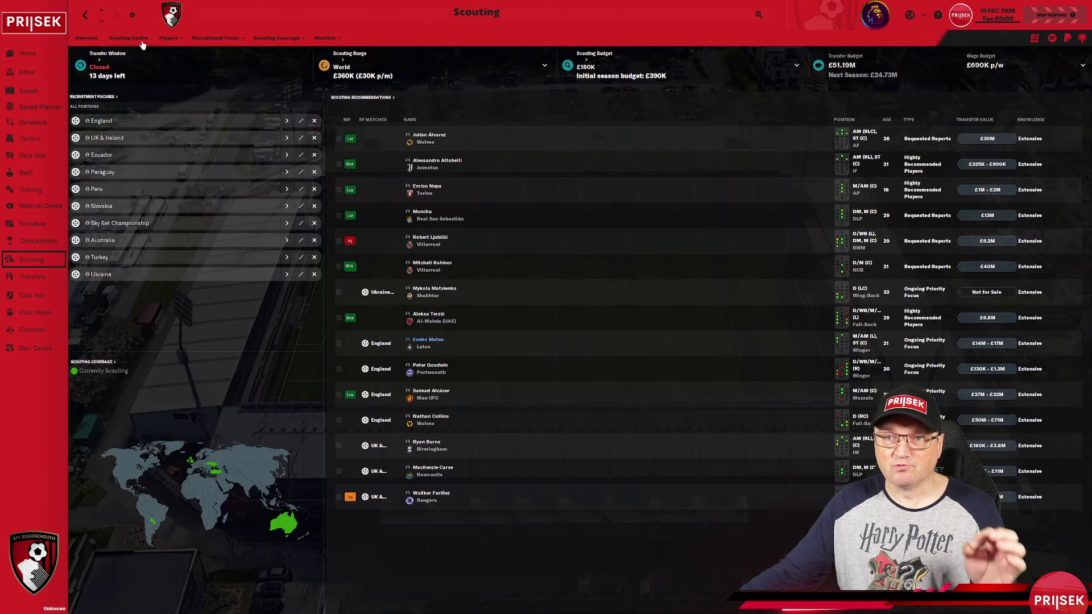
pyautogui.moveTo(171, 41)
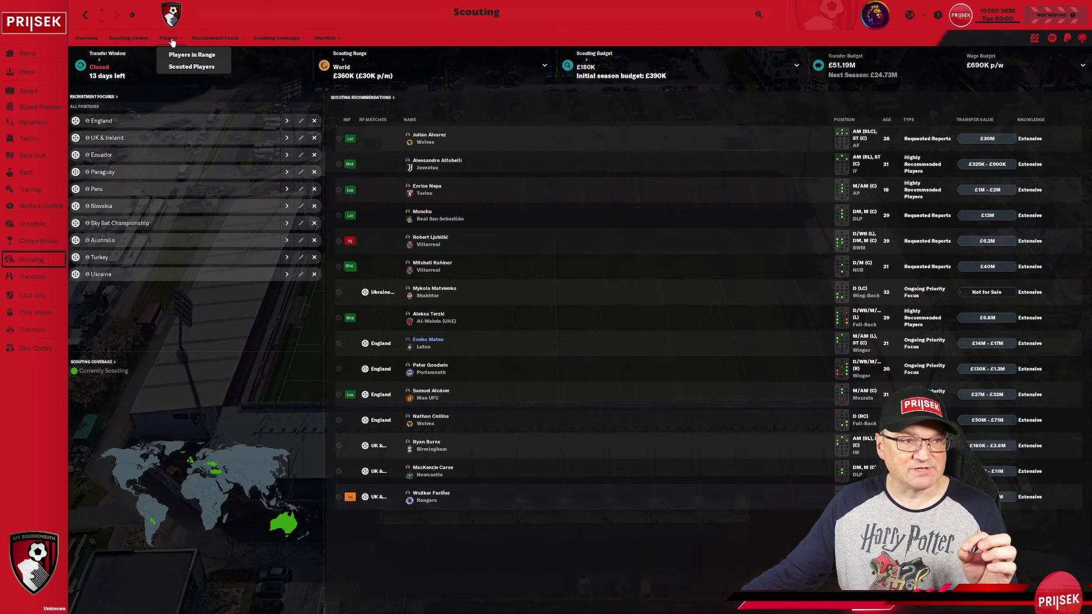
pyautogui.click(191, 55)
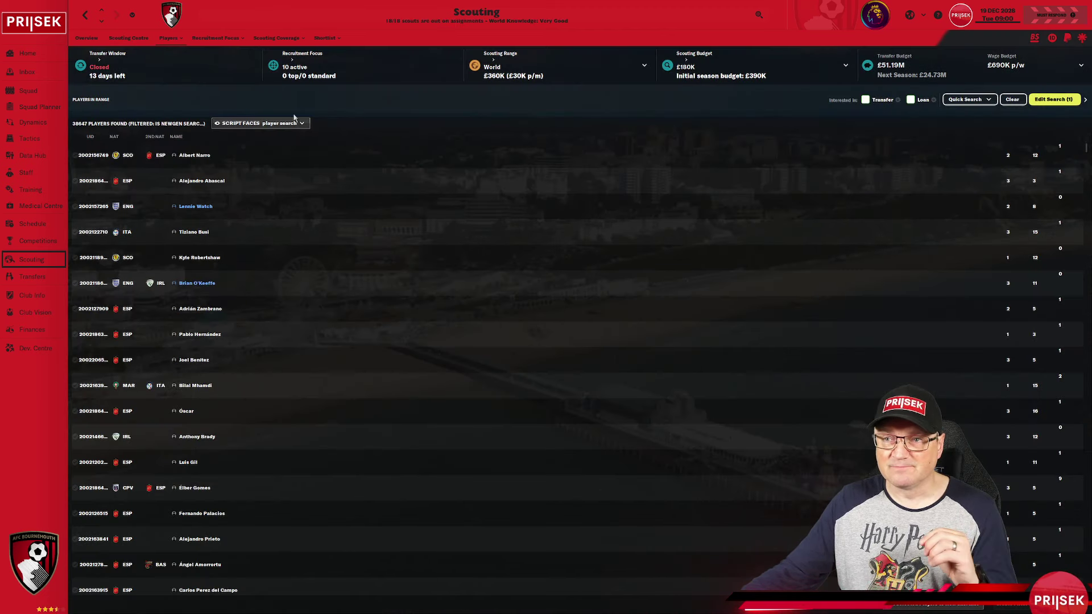
# Step: Change the player list's view to Overview and then to General Info
pyautogui.click(295, 118)
pyautogui.click(285, 145)
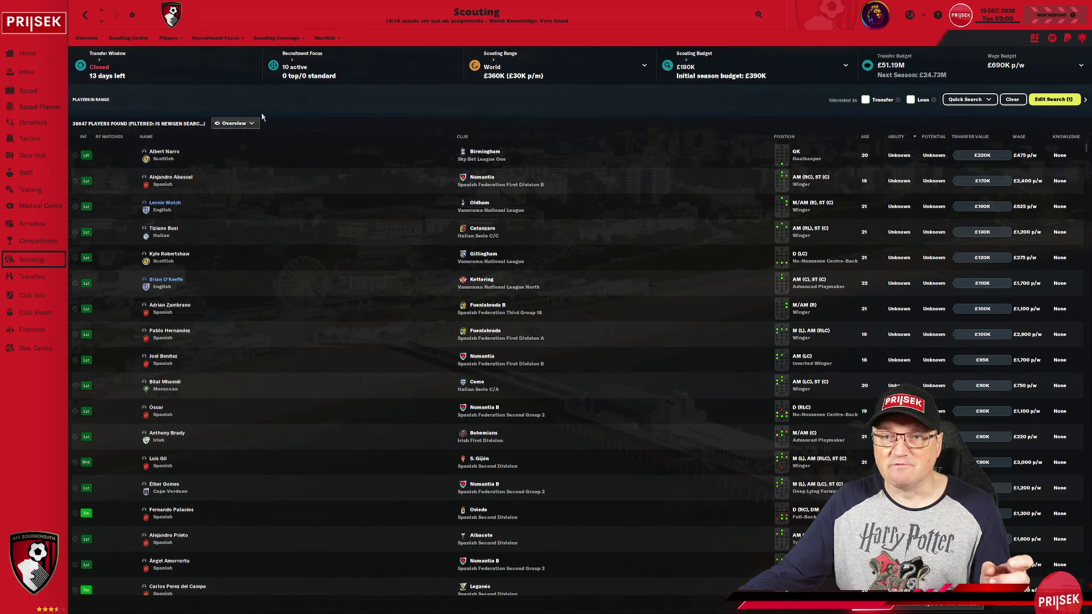
pyautogui.click(234, 127)
pyautogui.click(244, 161)
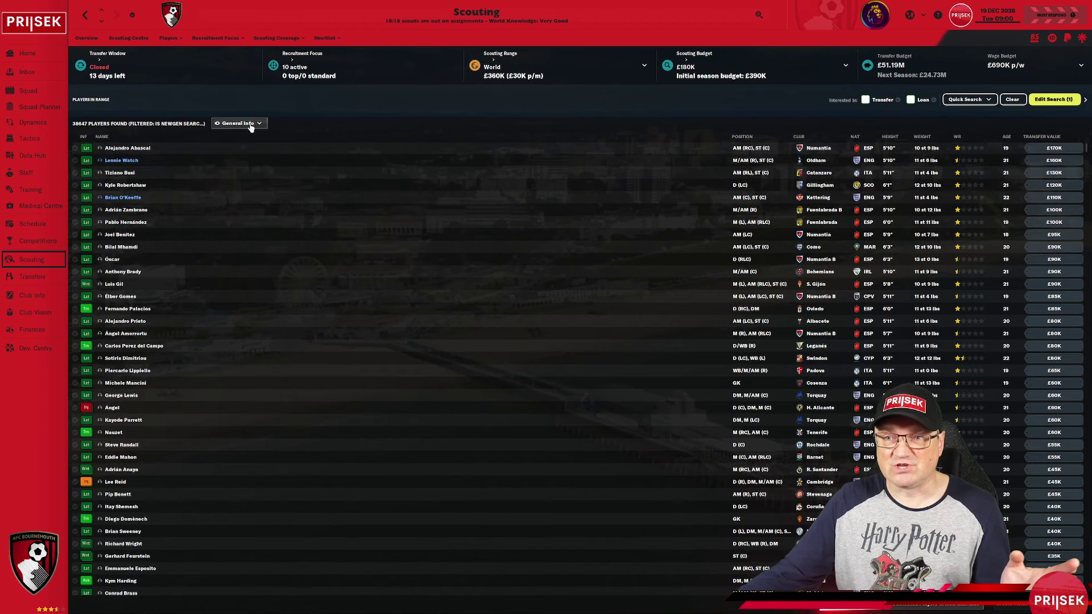
# Step: Import the custom view "SCRIPT FACES player search" into the Players in Range list
pyautogui.click(249, 124)
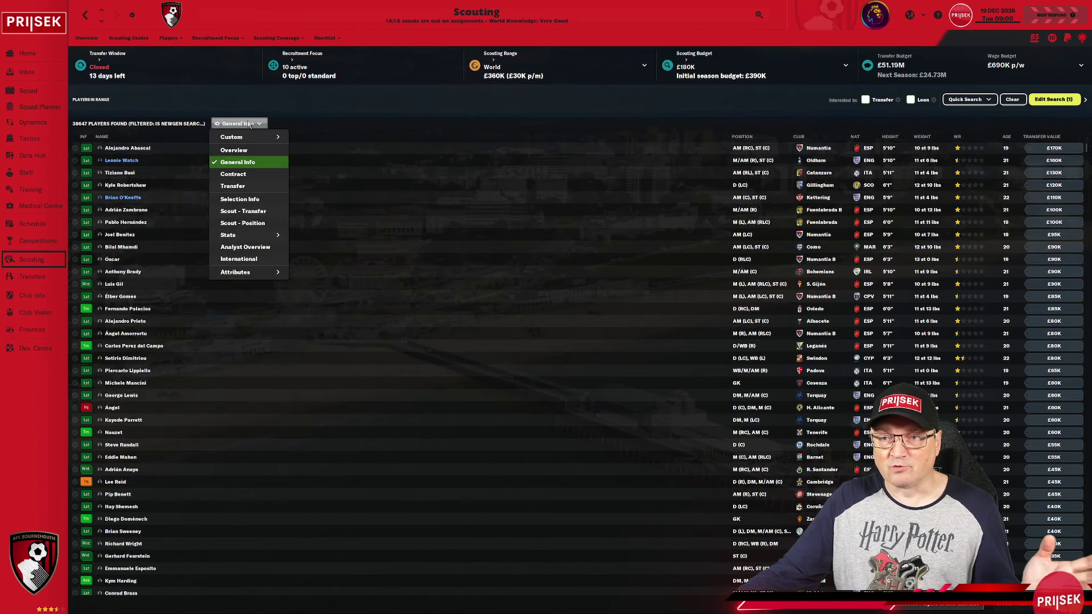
pyautogui.moveTo(267, 136)
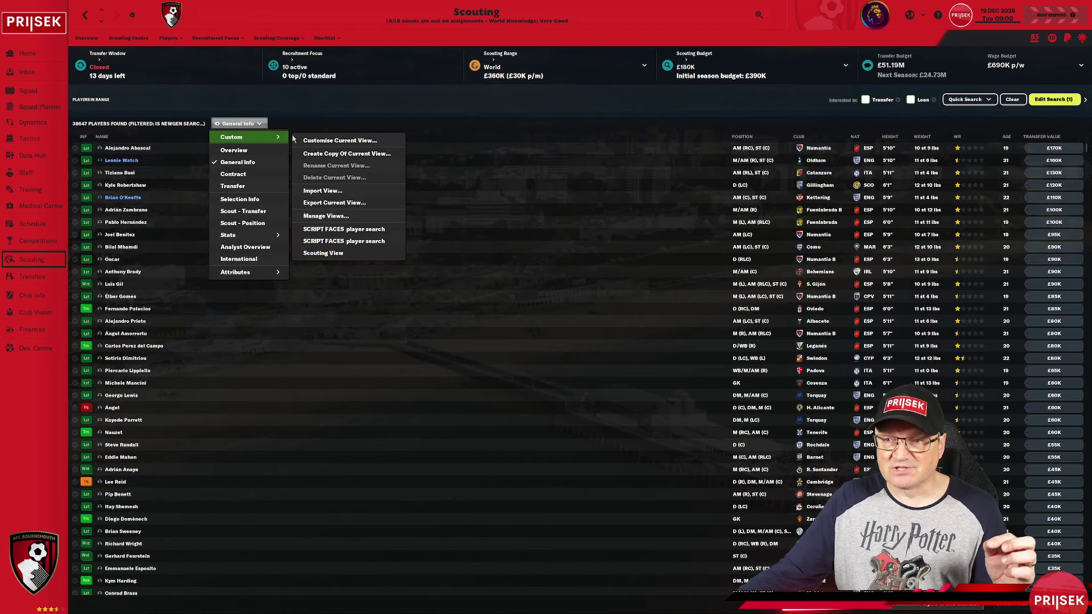
pyautogui.click(323, 191)
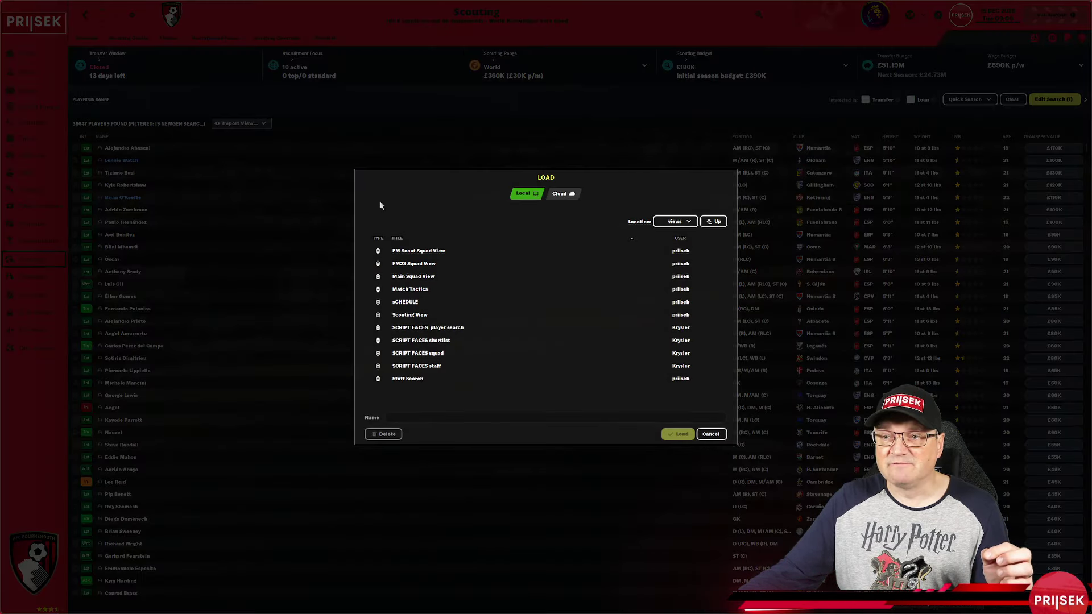
pyautogui.click(445, 330)
pyautogui.click(678, 434)
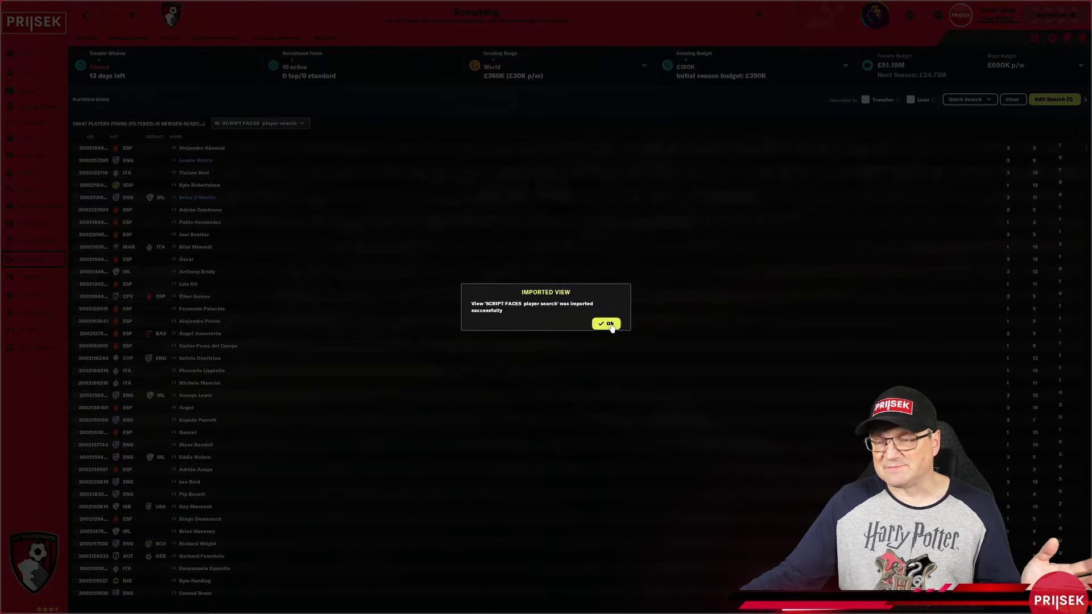
pyautogui.click(607, 324)
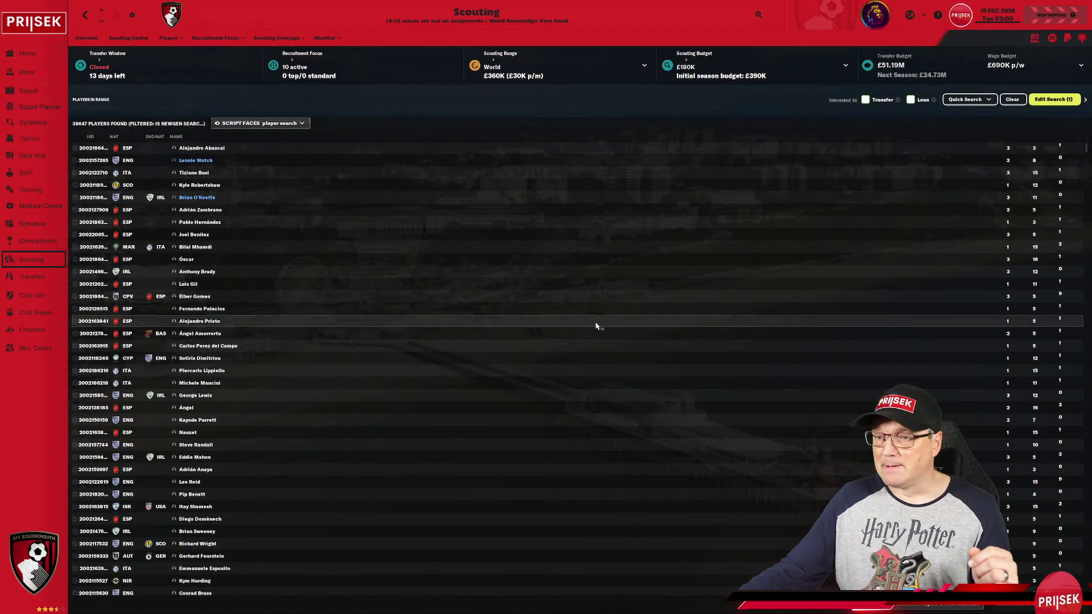
# Step: Apply the newly imported "SCRIPT FACES player search" custom view to the player list
pyautogui.click(279, 124)
pyautogui.moveTo(287, 137)
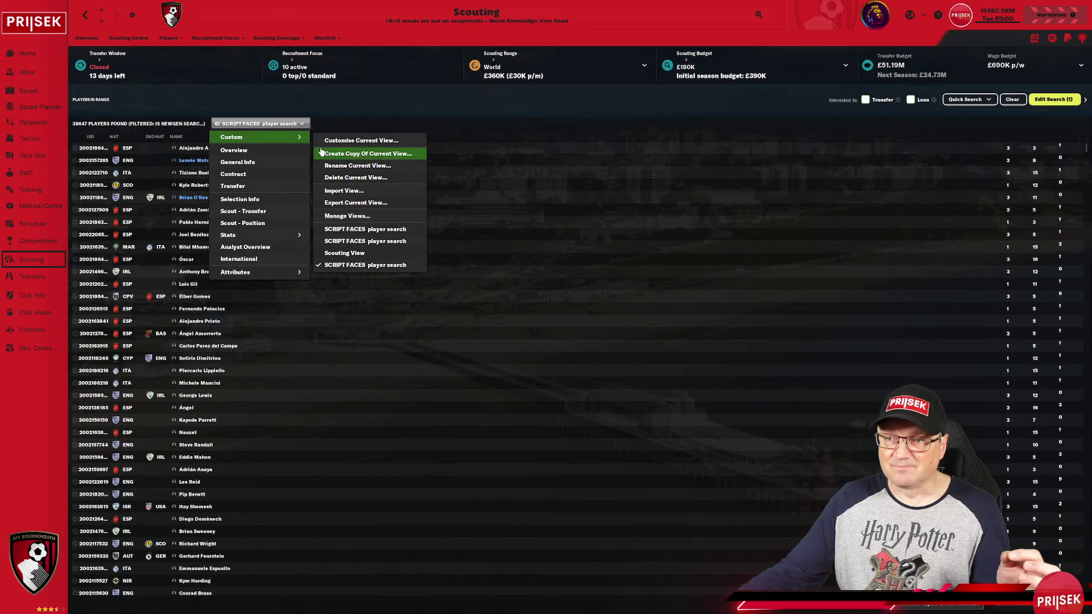
pyautogui.click(342, 266)
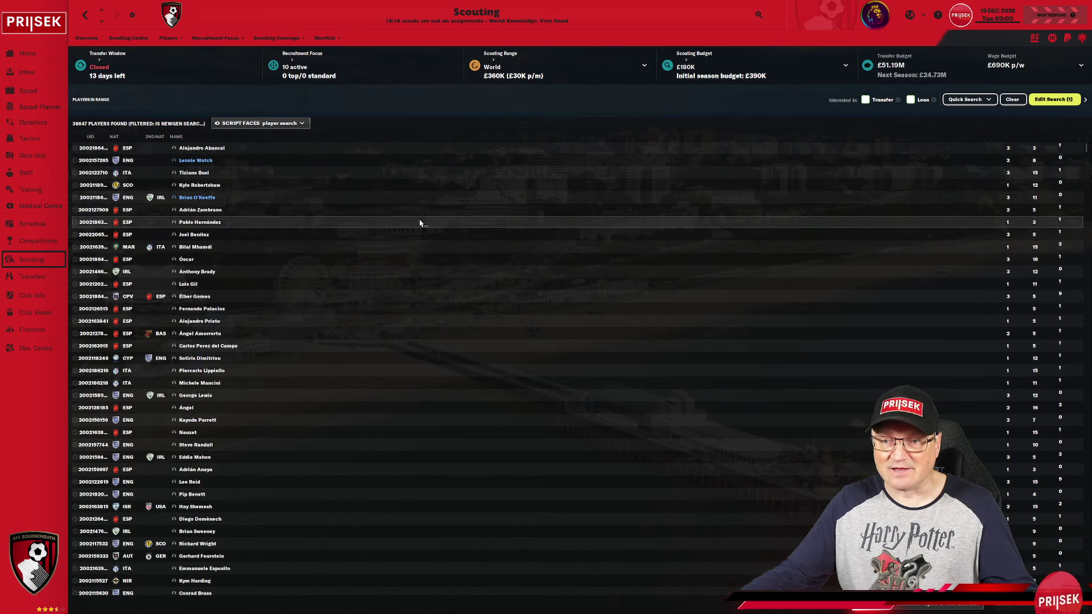
pyautogui.click(424, 233)
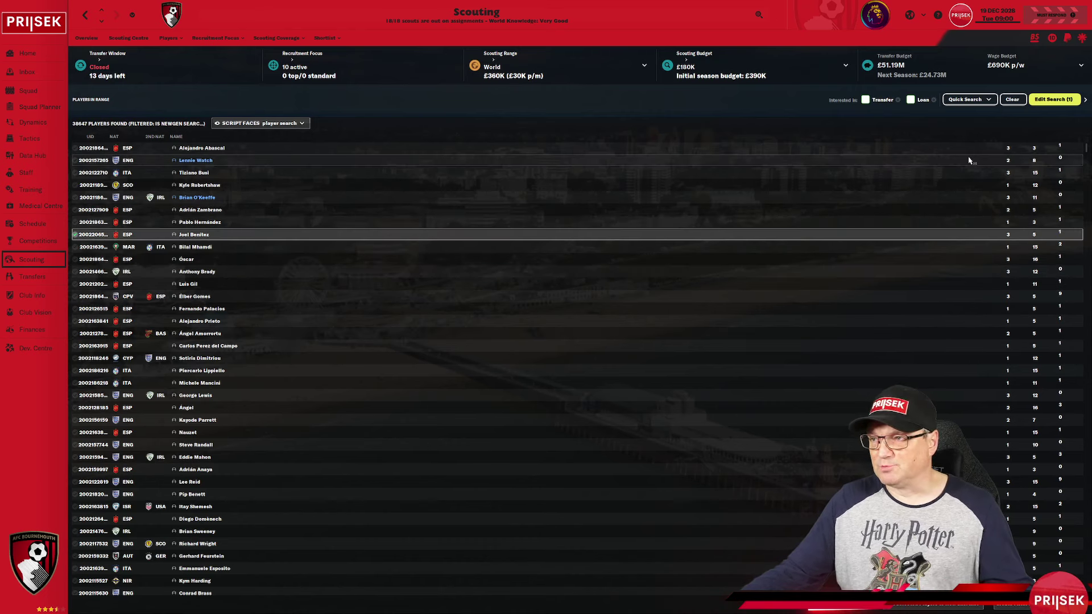
pyautogui.click(865, 100)
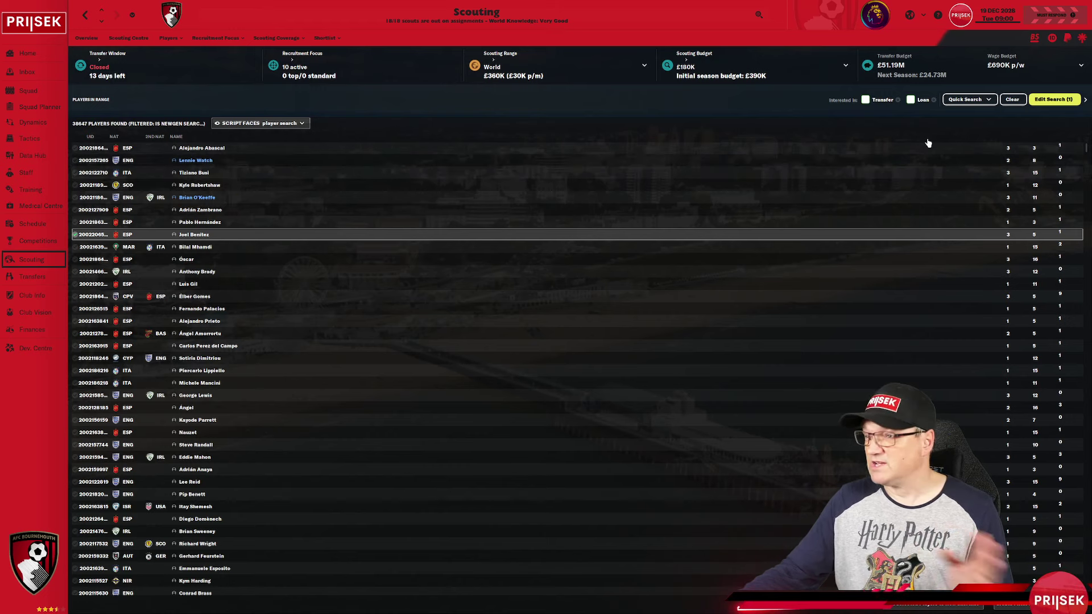
# Step: Remove the "Is newgen" condition from the player search and clear the remaining search settings
pyautogui.click(1055, 100)
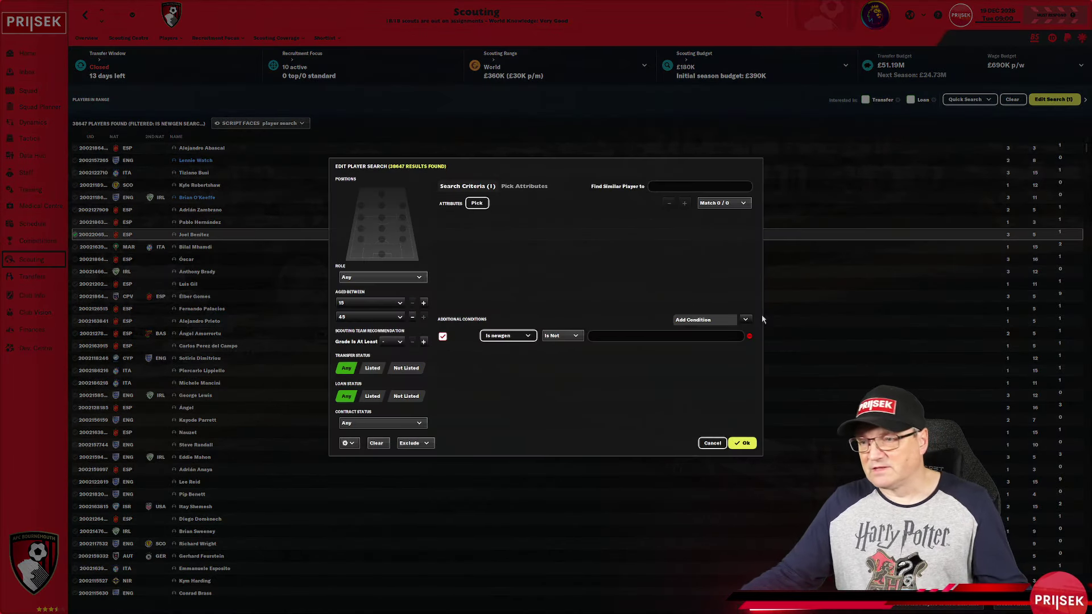
pyautogui.click(750, 338)
pyautogui.click(376, 443)
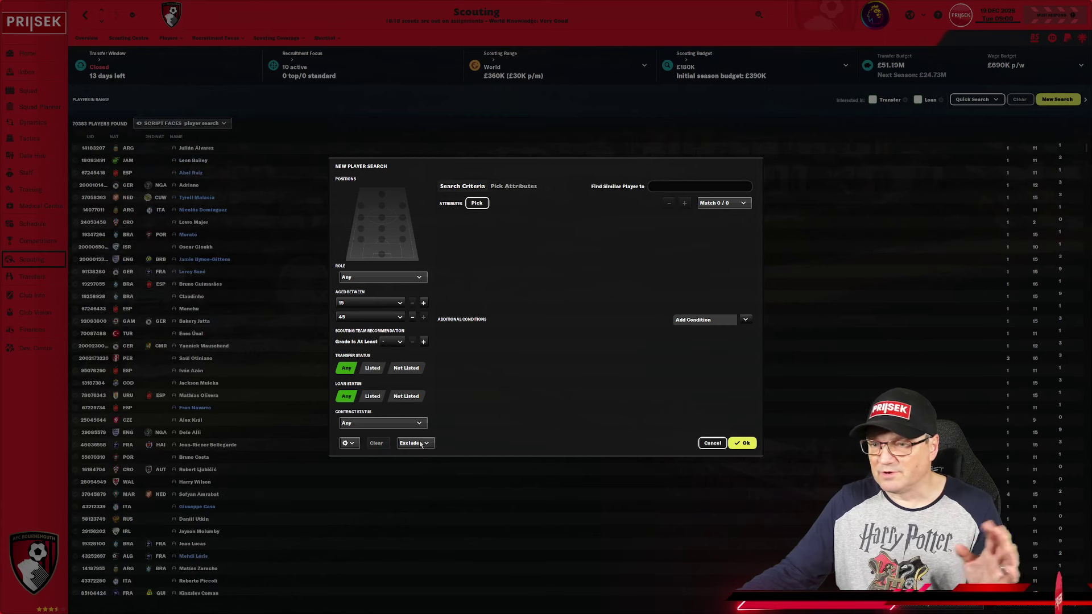
# Step: Delete the saved "is newgen search filter" from the managed player search filters
pyautogui.click(356, 445)
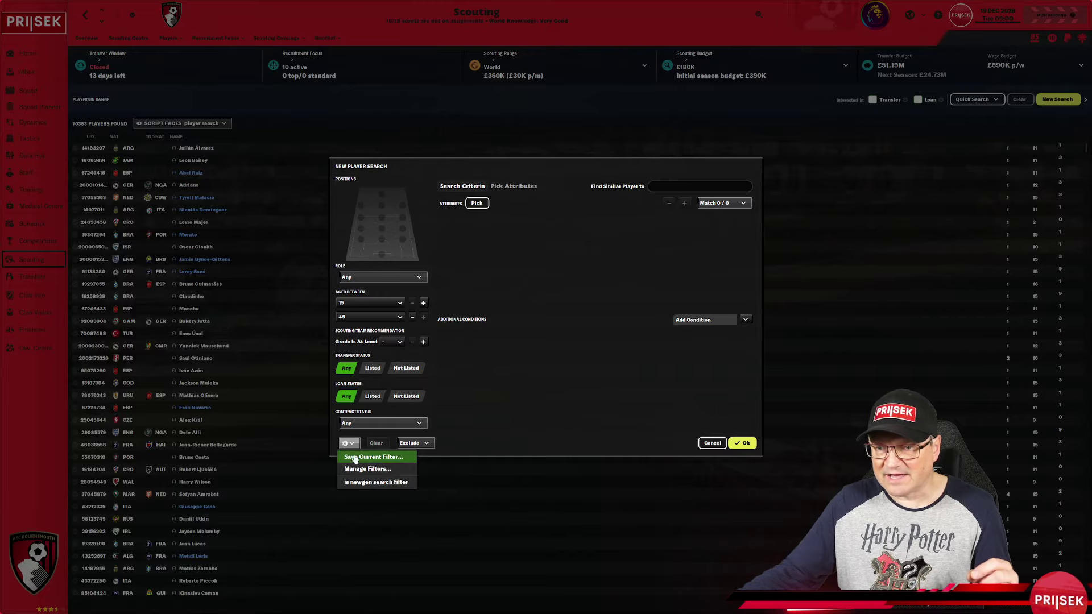
pyautogui.click(364, 470)
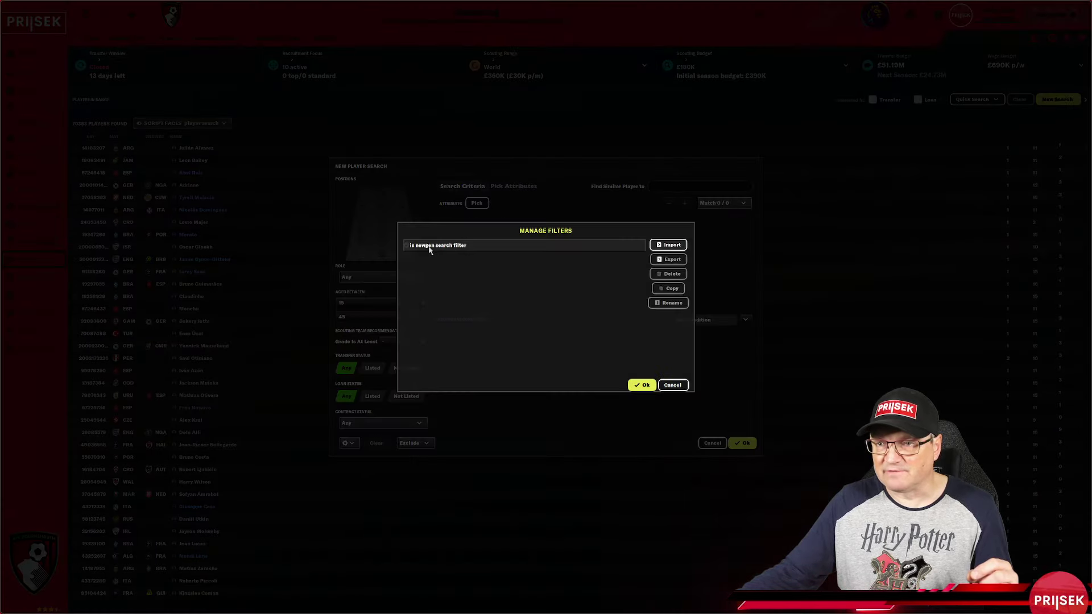
pyautogui.click(414, 247)
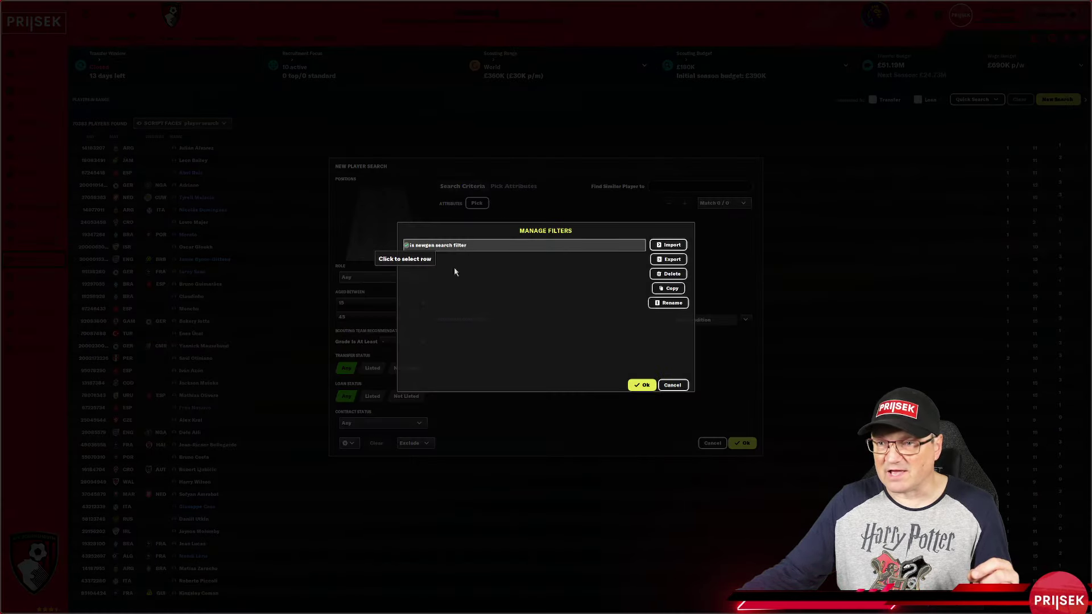
pyautogui.click(673, 275)
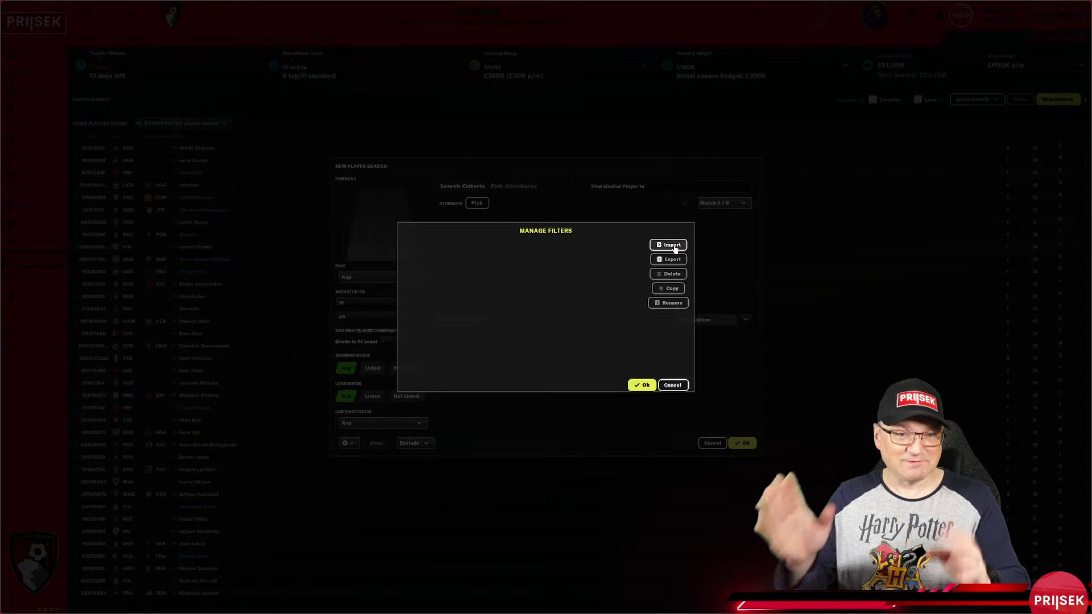
# Step: Import "is newgen search filter" from the local filters folder and confirm the managed filters with it selected
pyautogui.click(673, 246)
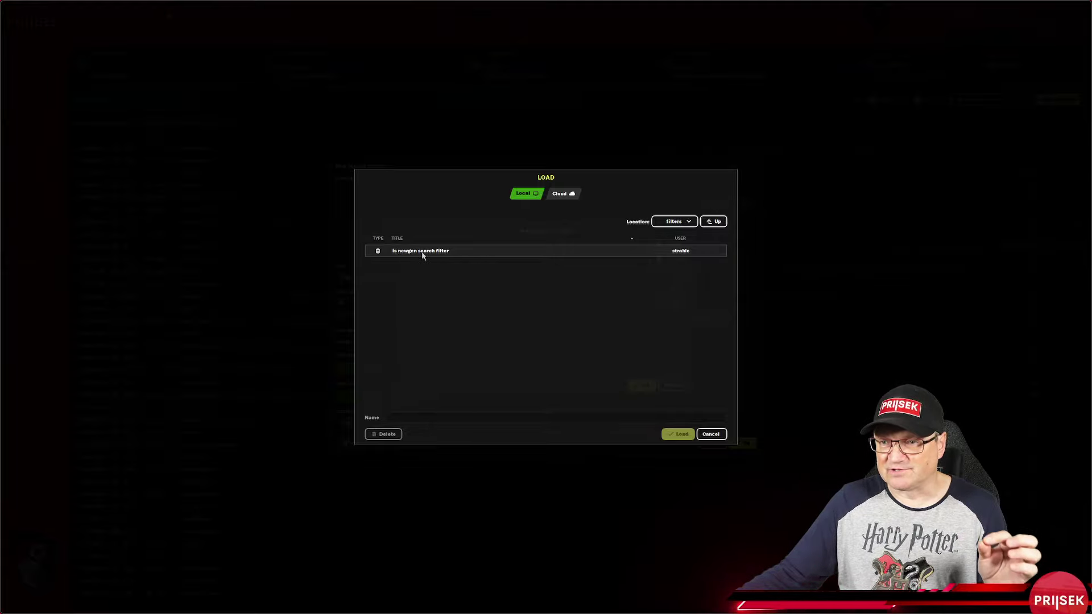
pyautogui.click(423, 256)
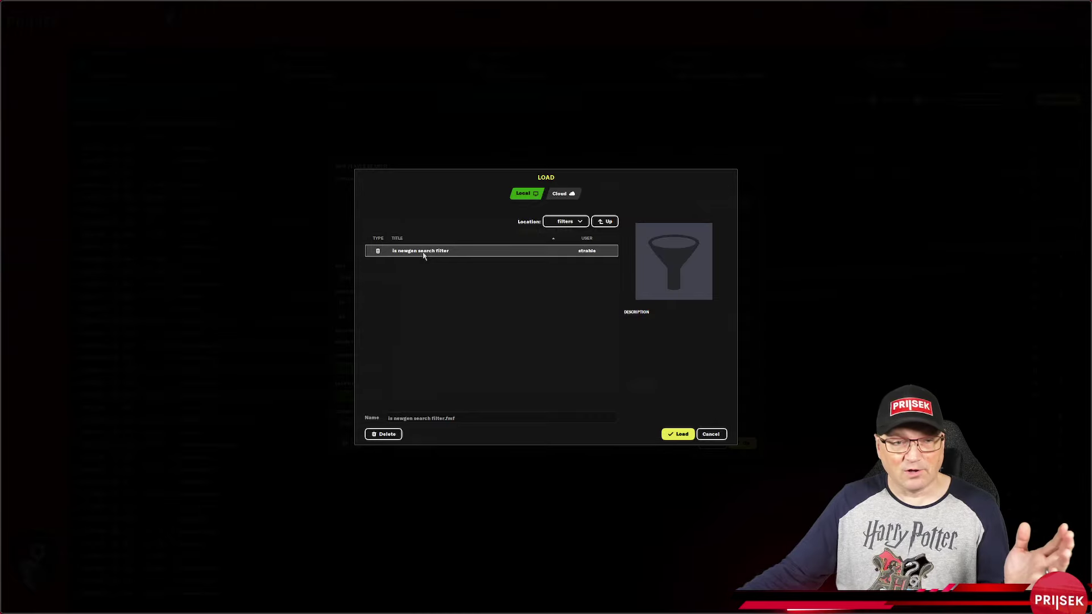
pyautogui.click(678, 434)
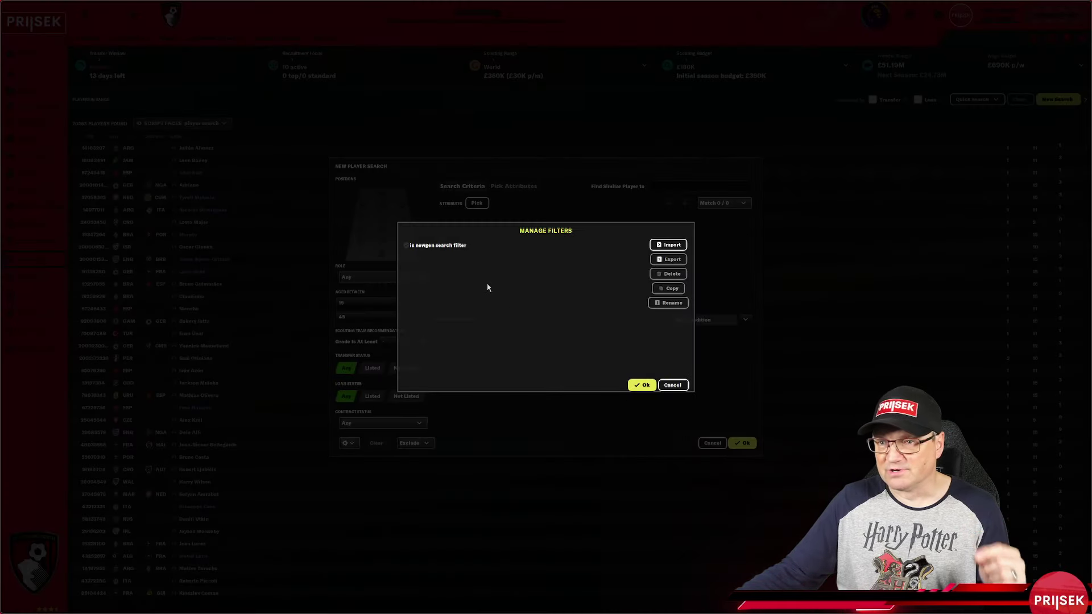
pyautogui.click(406, 245)
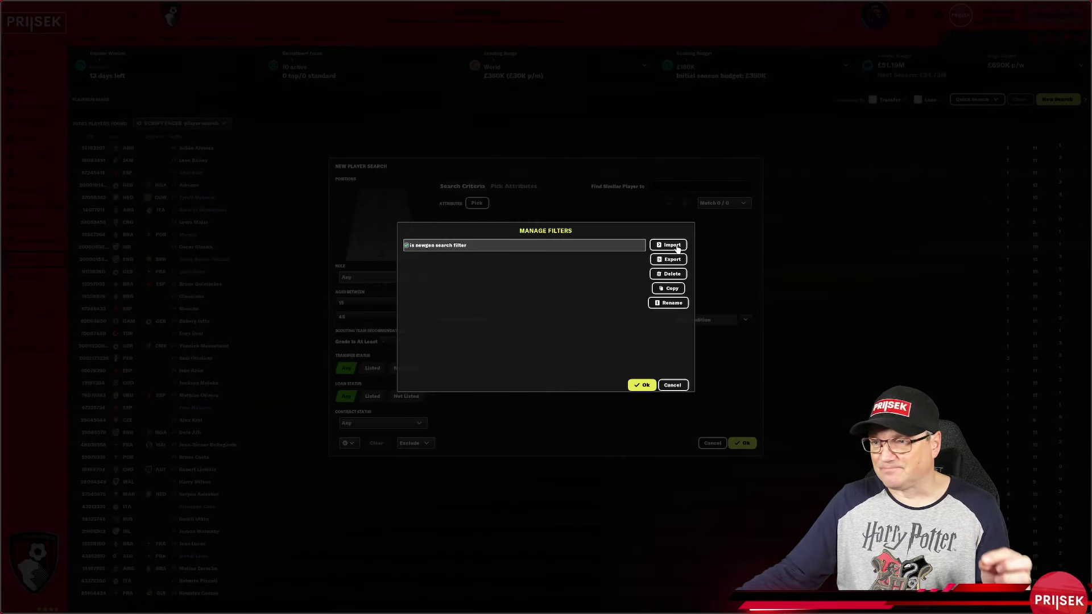
pyautogui.click(640, 385)
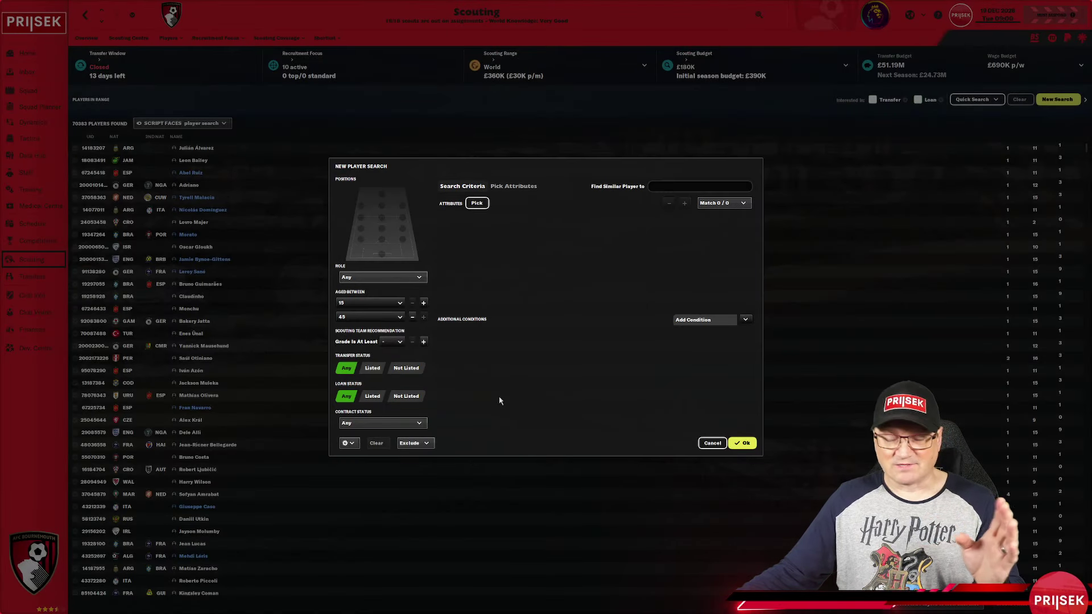
# Step: Apply "is newgen search filter" with Bournemouth players no longer excluded, and decline the offer to create a recruitment focus
pyautogui.click(348, 444)
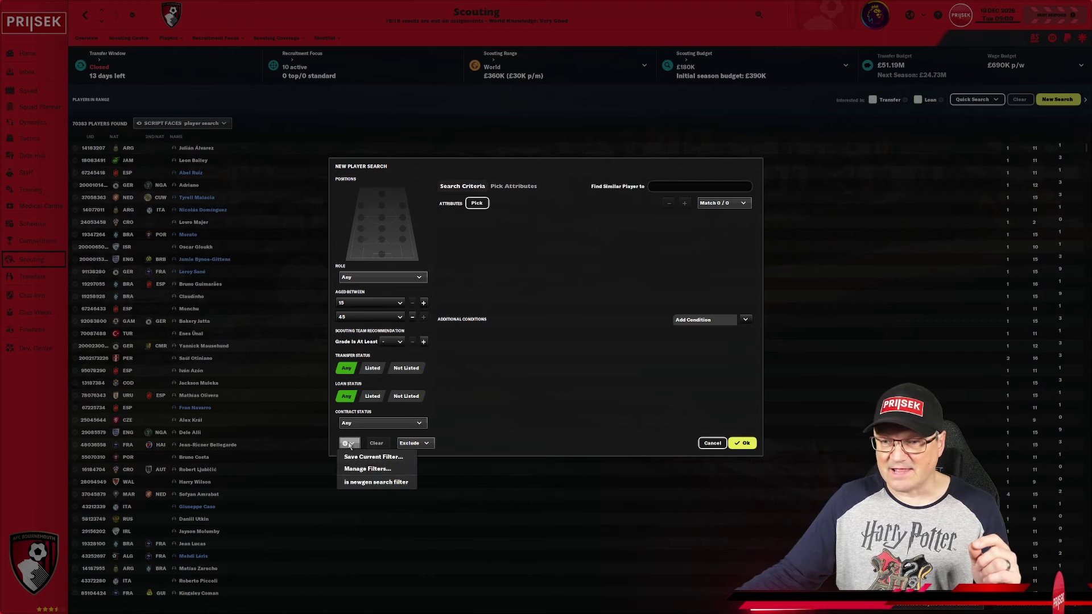
pyautogui.click(365, 483)
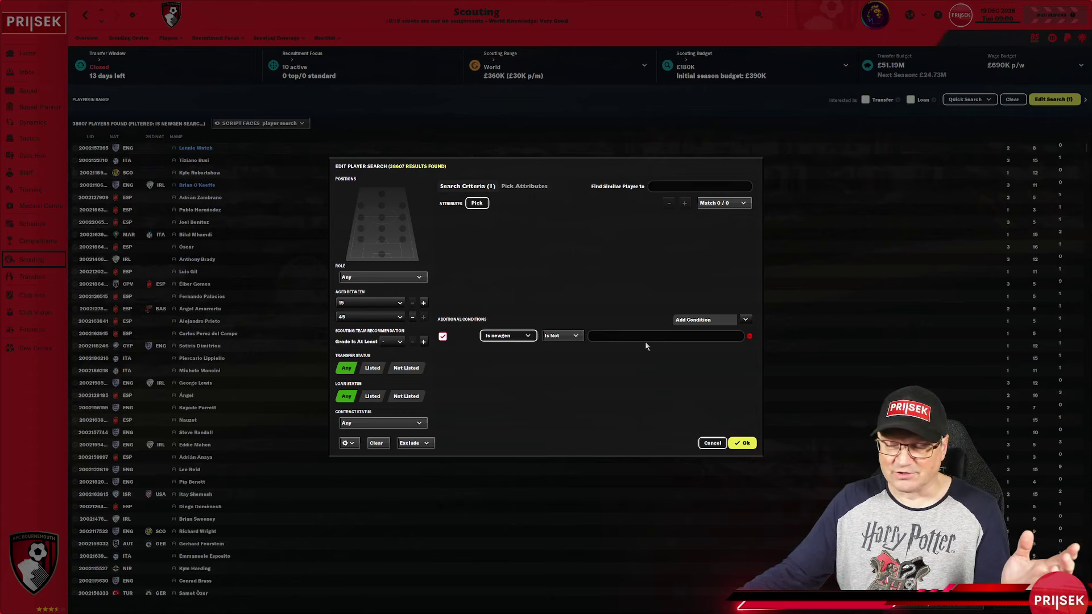
pyautogui.click(420, 445)
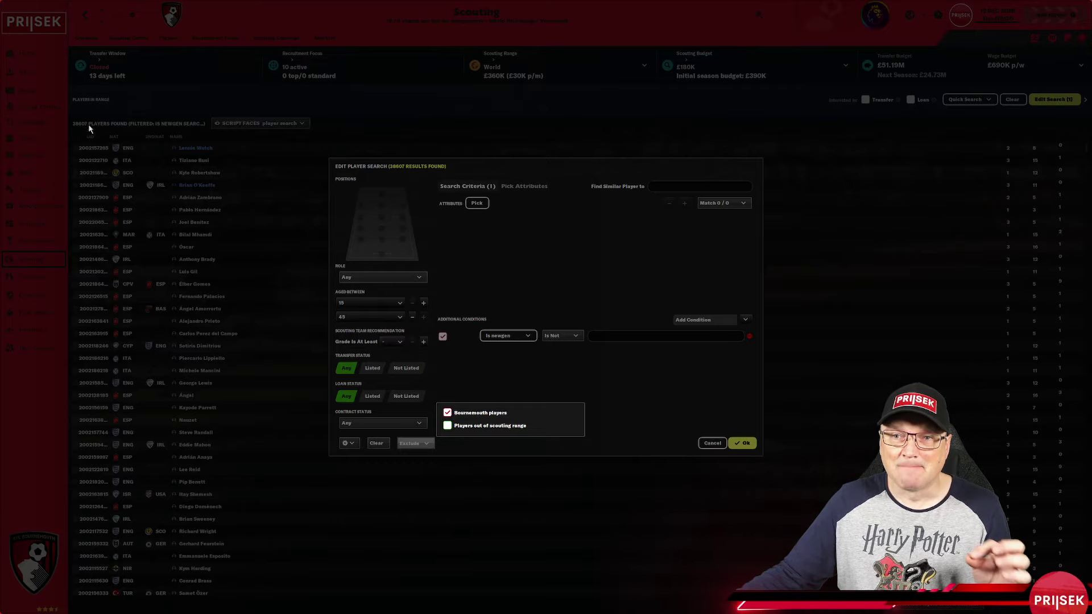
pyautogui.click(448, 413)
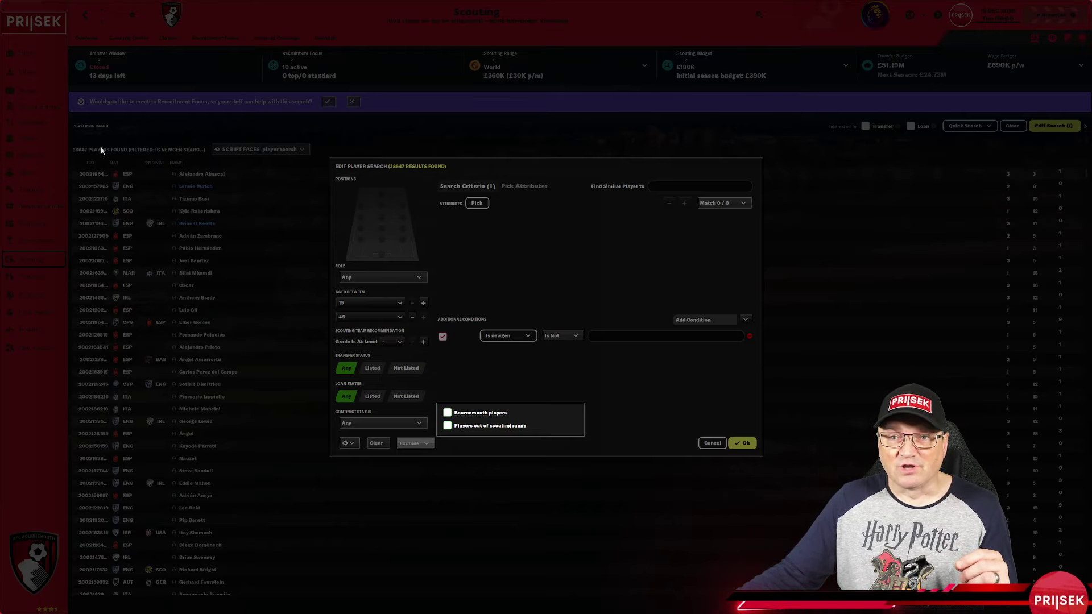
pyautogui.click(636, 425)
pyautogui.click(742, 443)
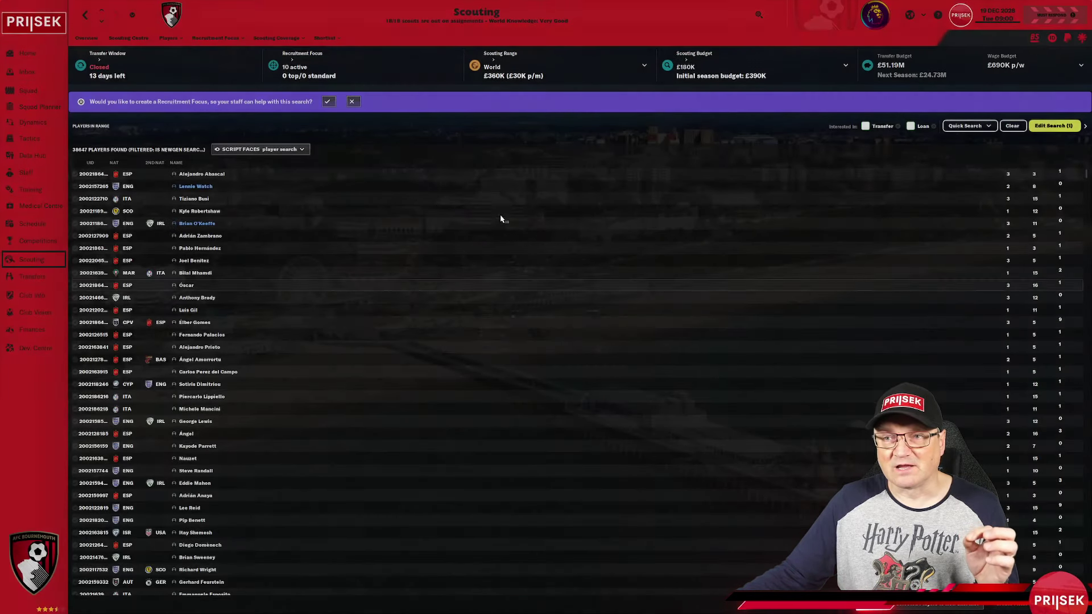
pyautogui.click(353, 102)
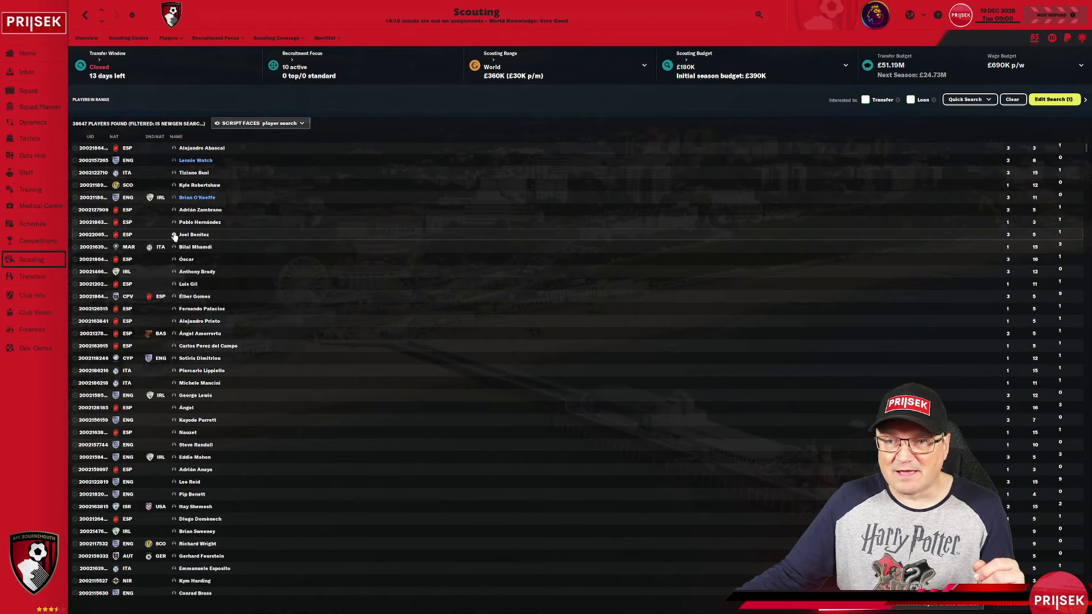
# Step: Go to the Home screen and return to the Players in Range list in Scouting
pyautogui.moveTo(175, 236)
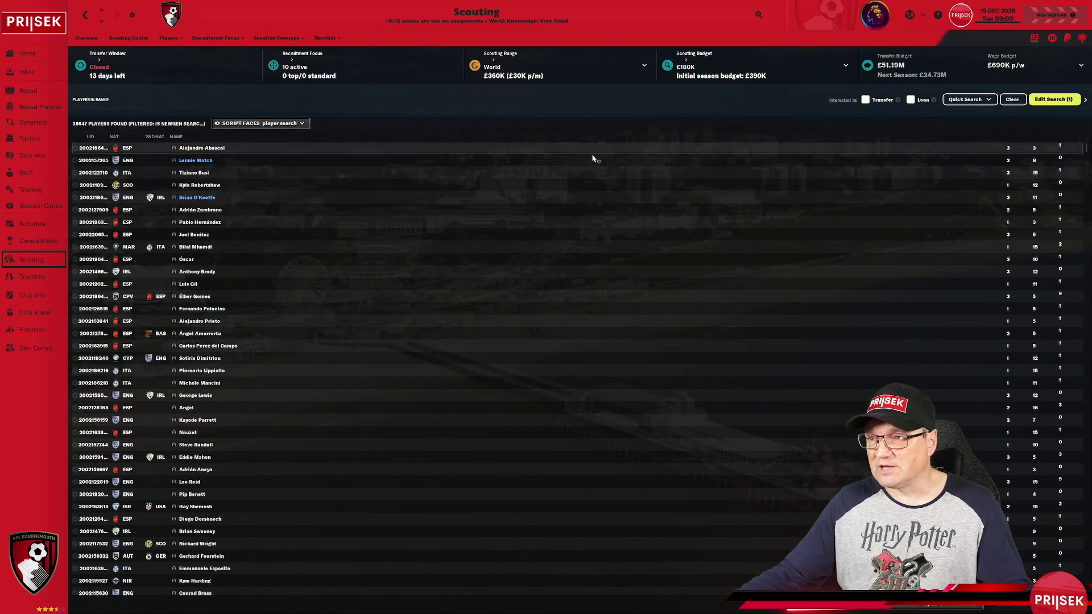
pyautogui.click(28, 53)
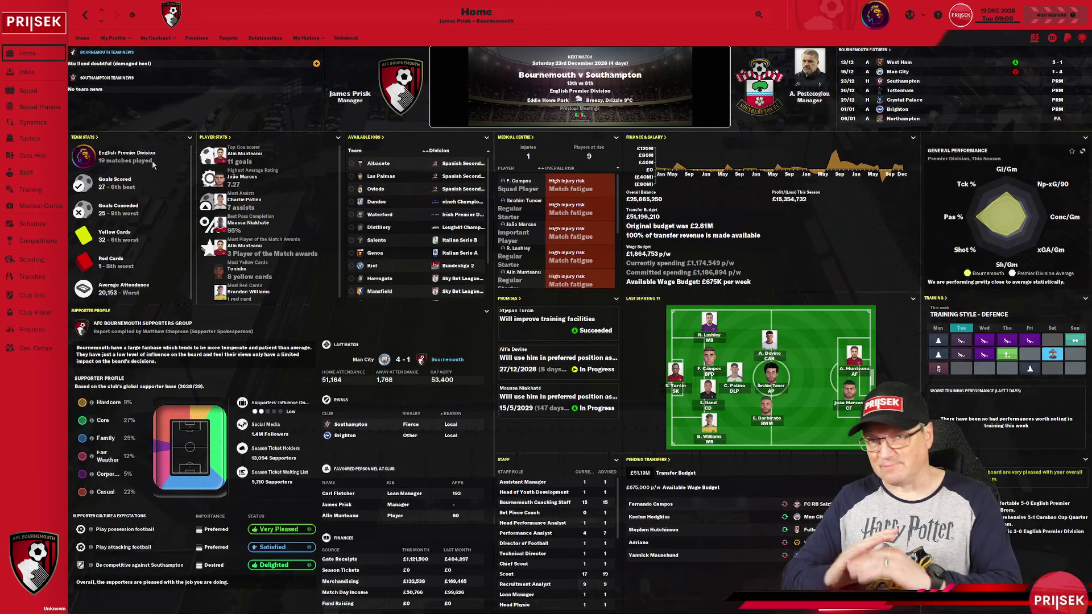
pyautogui.click(31, 260)
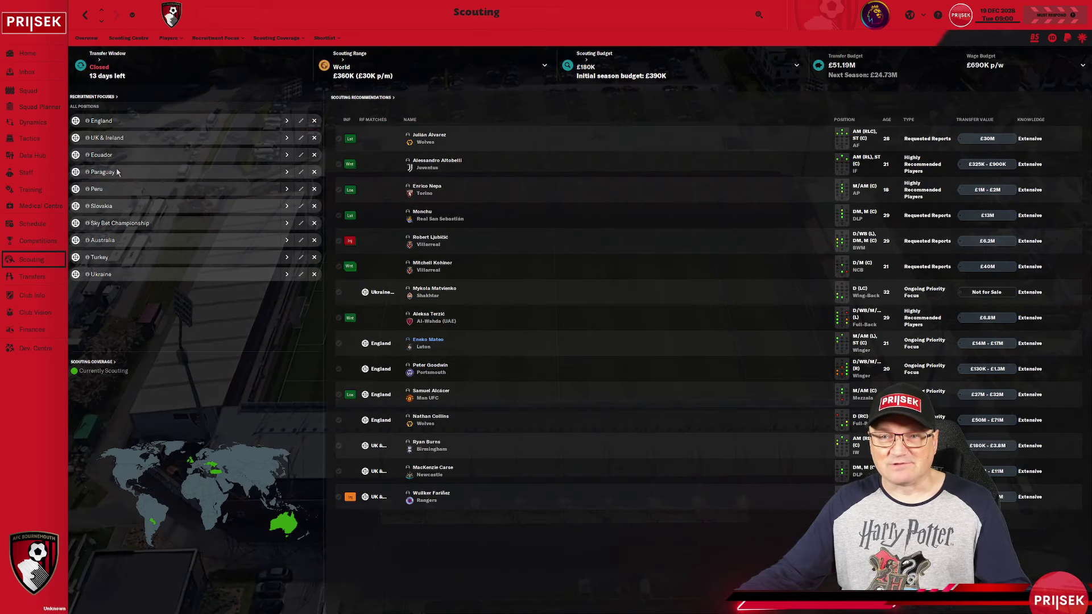
pyautogui.click(170, 40)
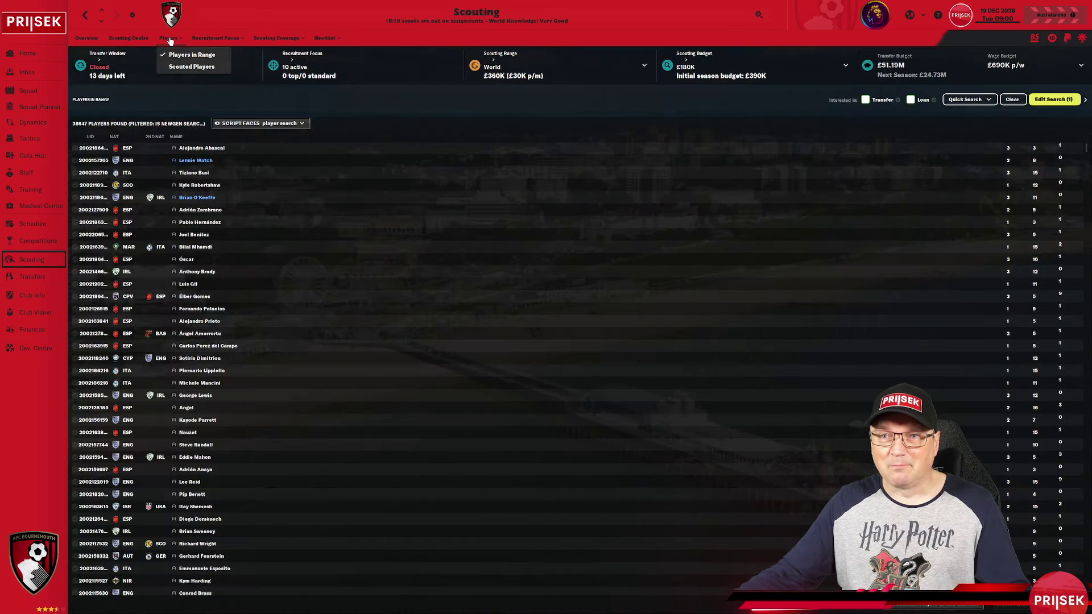
# Step: Select all players in the filtered list and print them to a text file
pyautogui.click(74, 149)
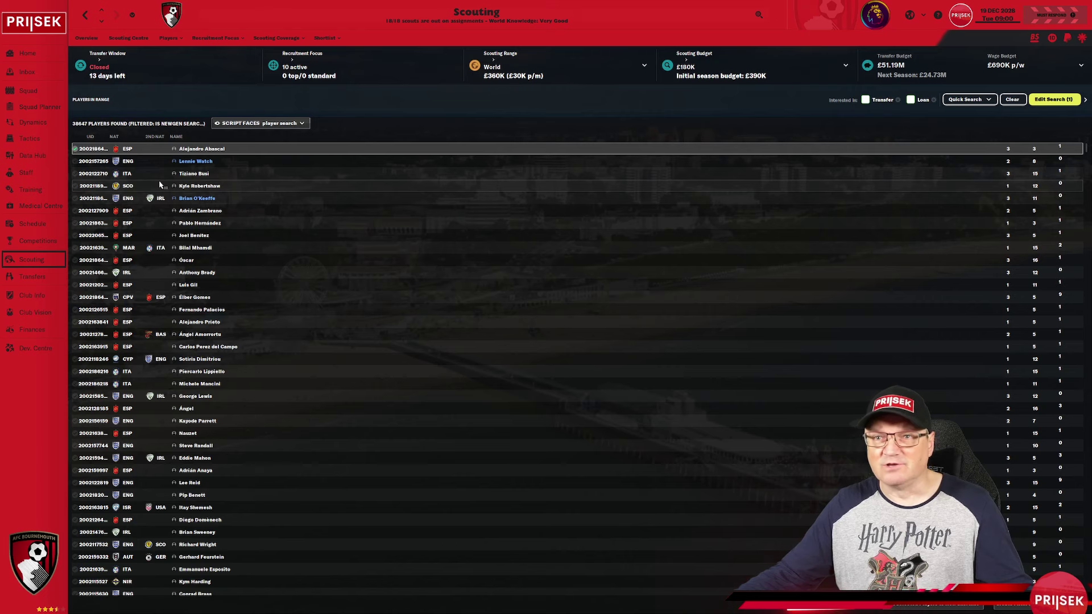
pyautogui.hotkey('ctrl', 'a')
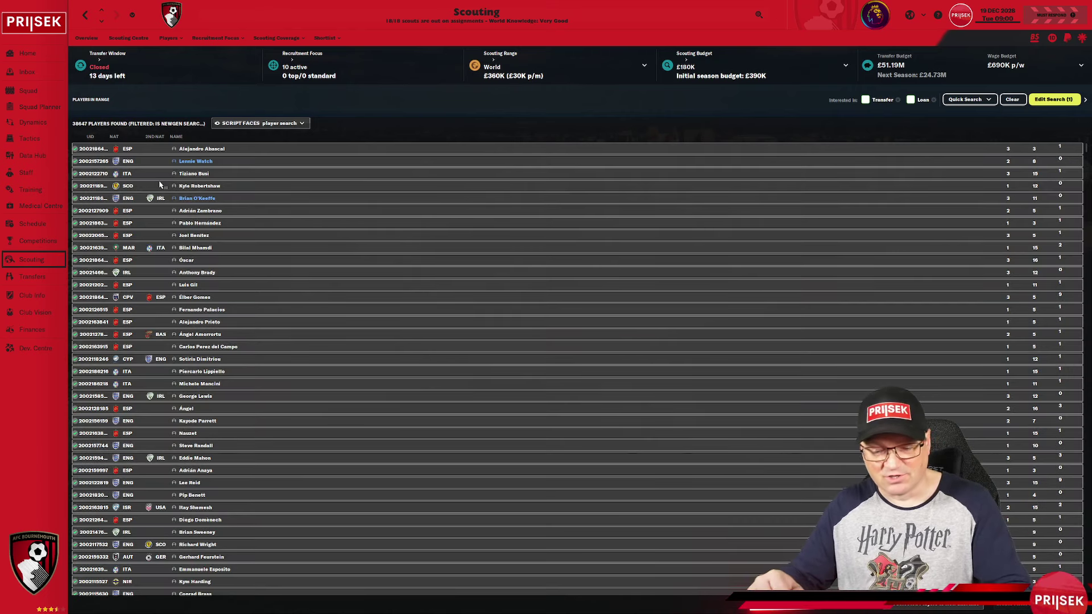
pyautogui.hotkey('ctrl', 'p')
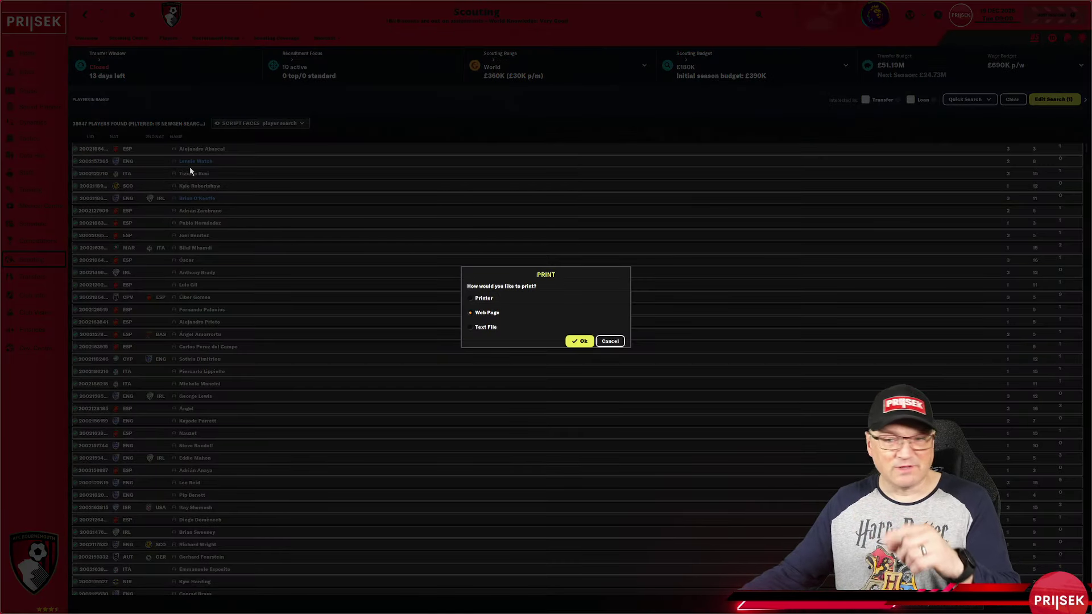
pyautogui.click(481, 329)
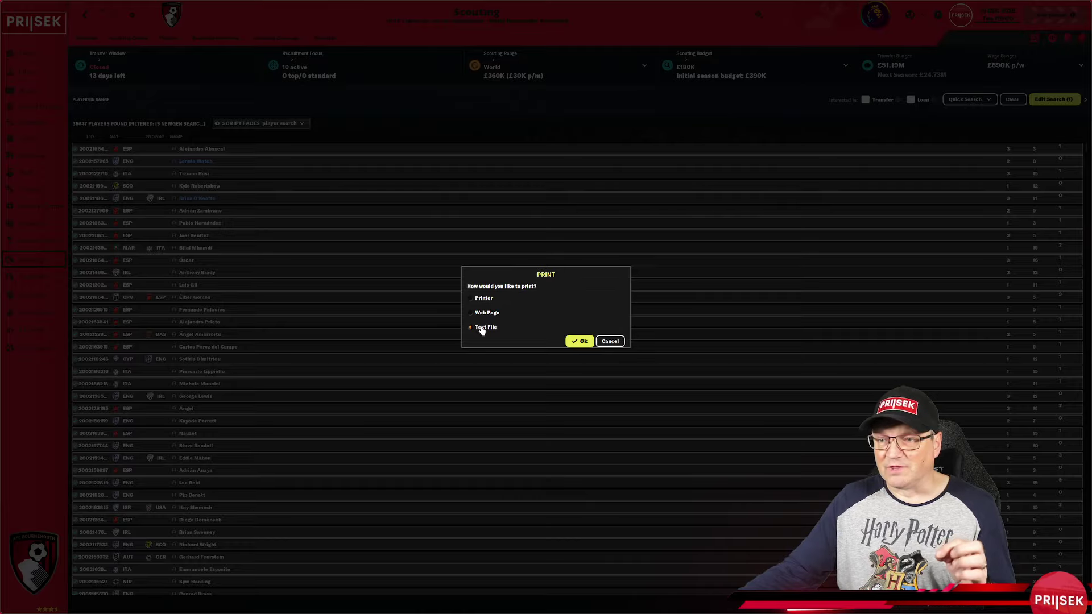
pyautogui.click(580, 342)
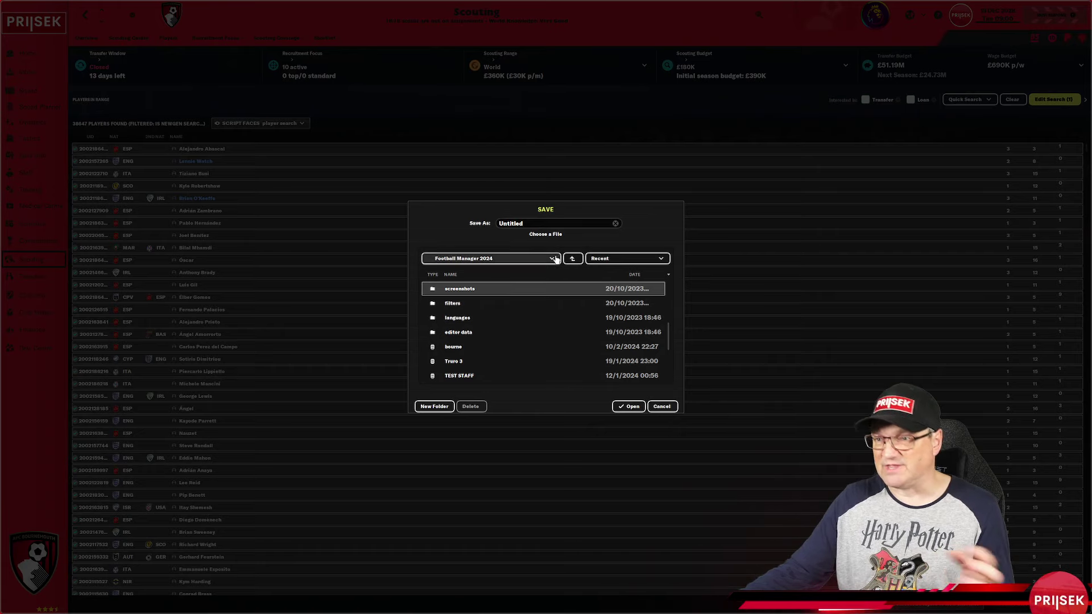
# Step: Save the exported player list as "bourne" in the Football Manager 2024 folder, replacing the existing file
pyautogui.moveTo(522, 223); pyautogui.dragTo(480, 228)
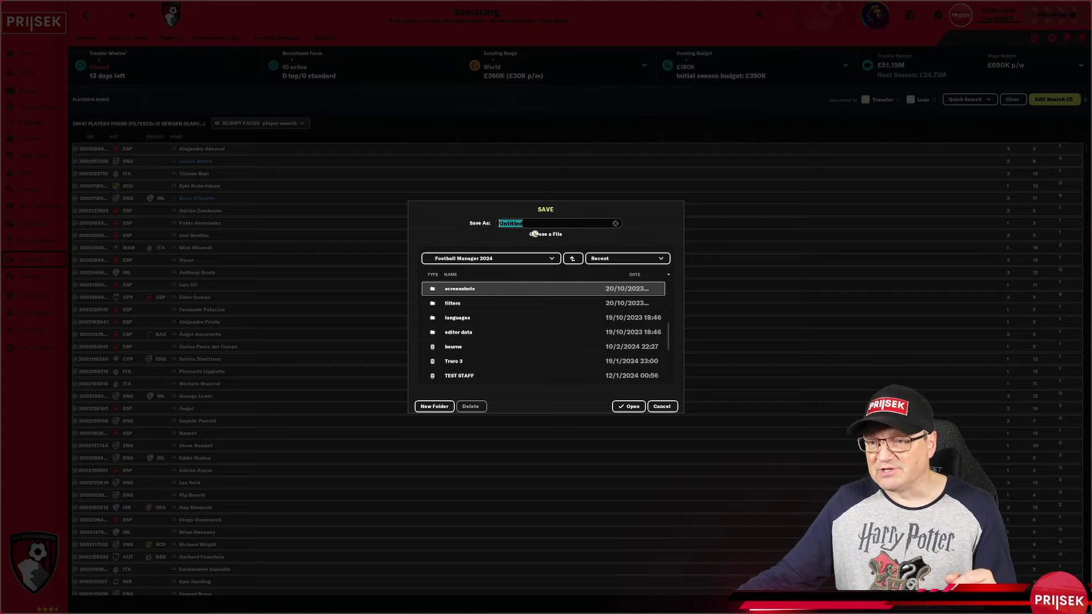
pyautogui.click(455, 348)
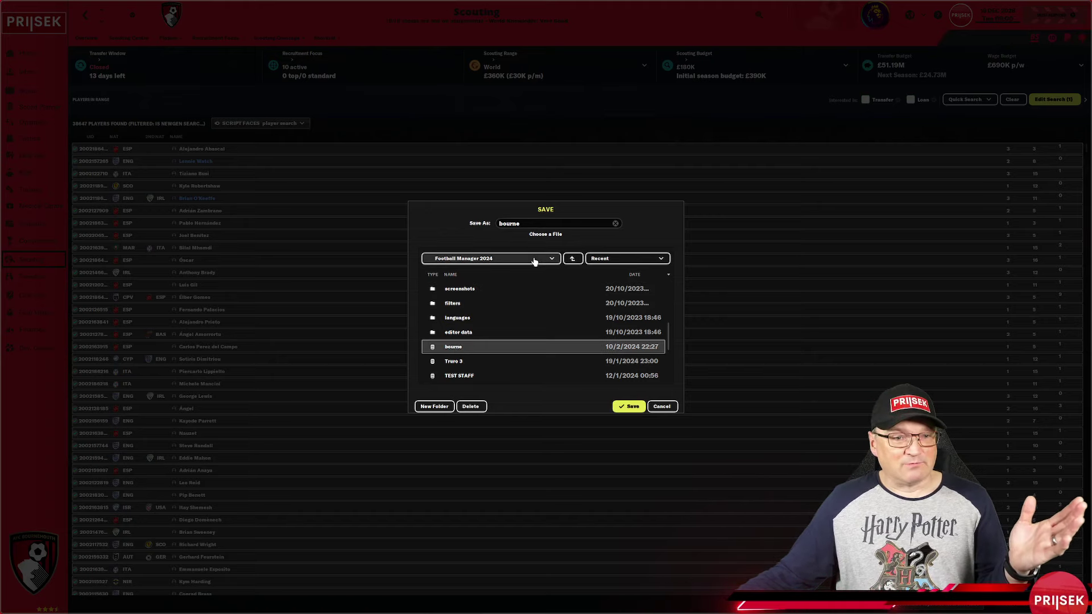
pyautogui.click(630, 408)
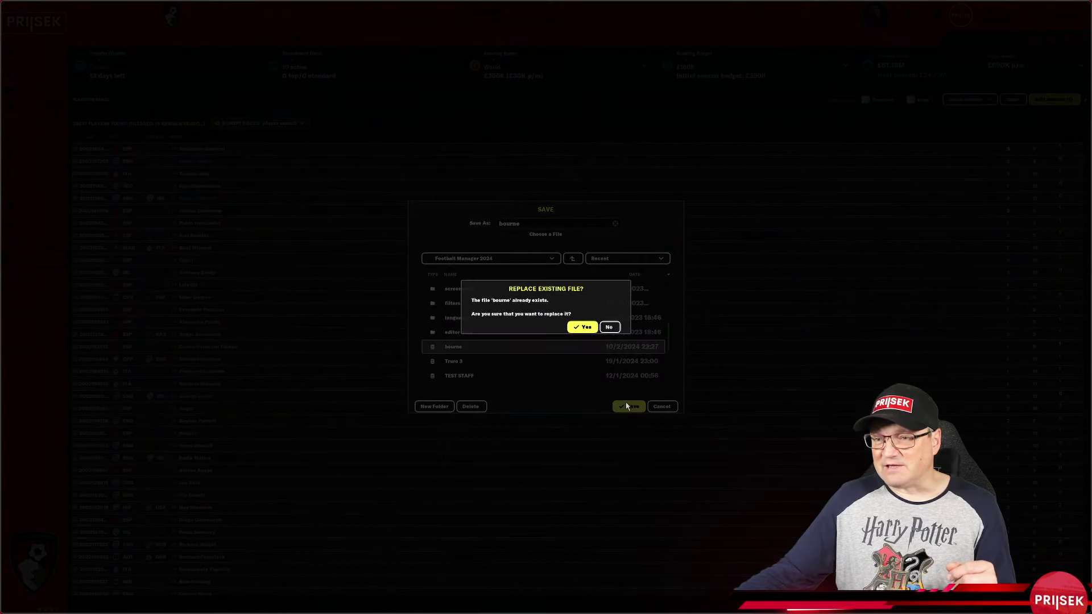
pyautogui.click(583, 328)
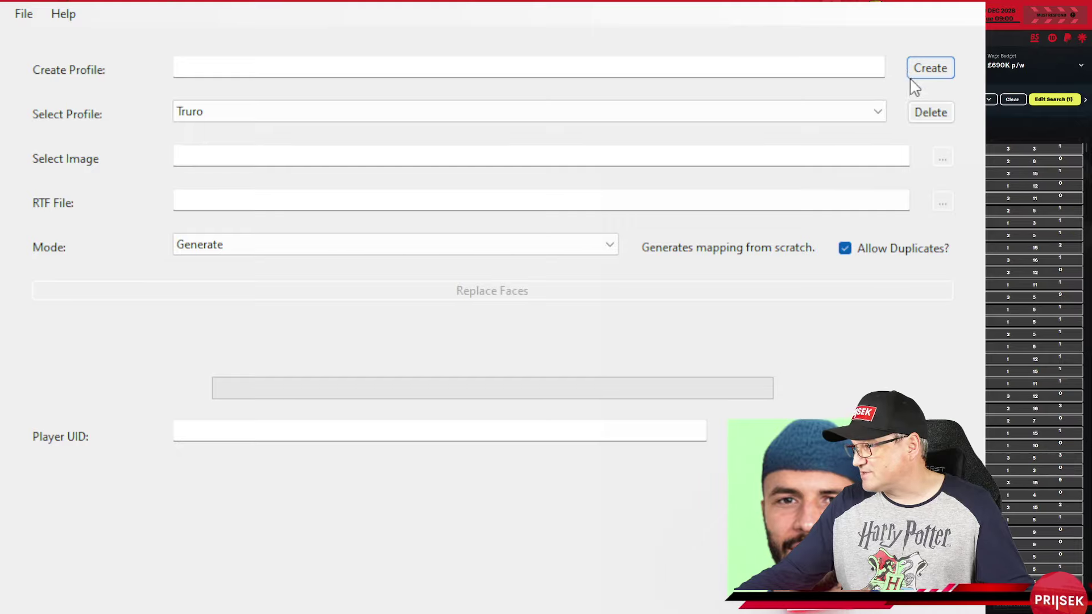
# Step: Switch to NewGAN-Manager and create a profile named BOURNE
pyautogui.click(841, 67)
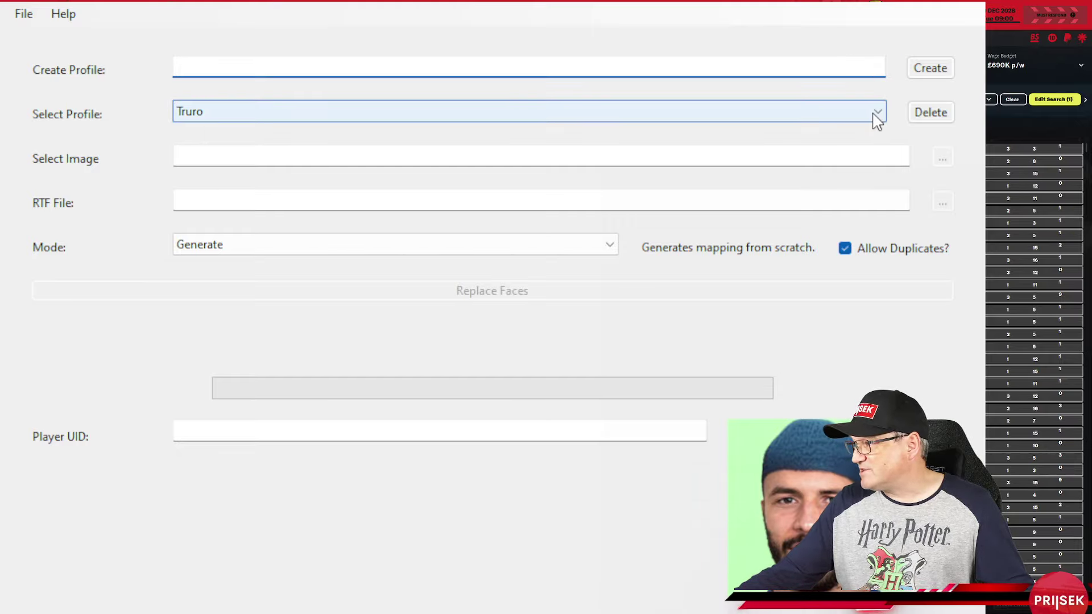
pyautogui.click(727, 72)
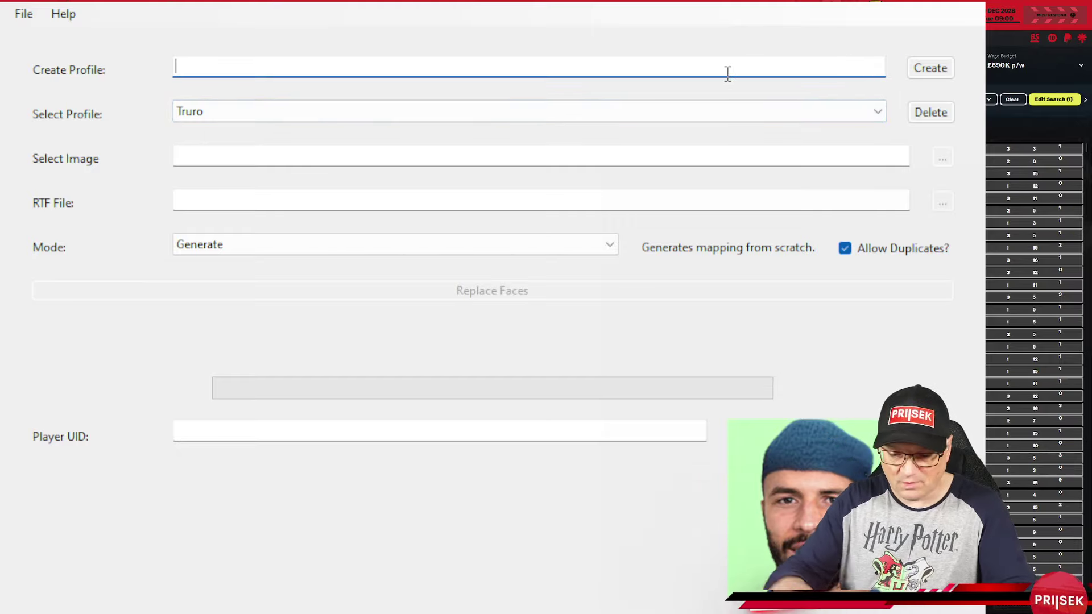
pyautogui.write('BOURNE')
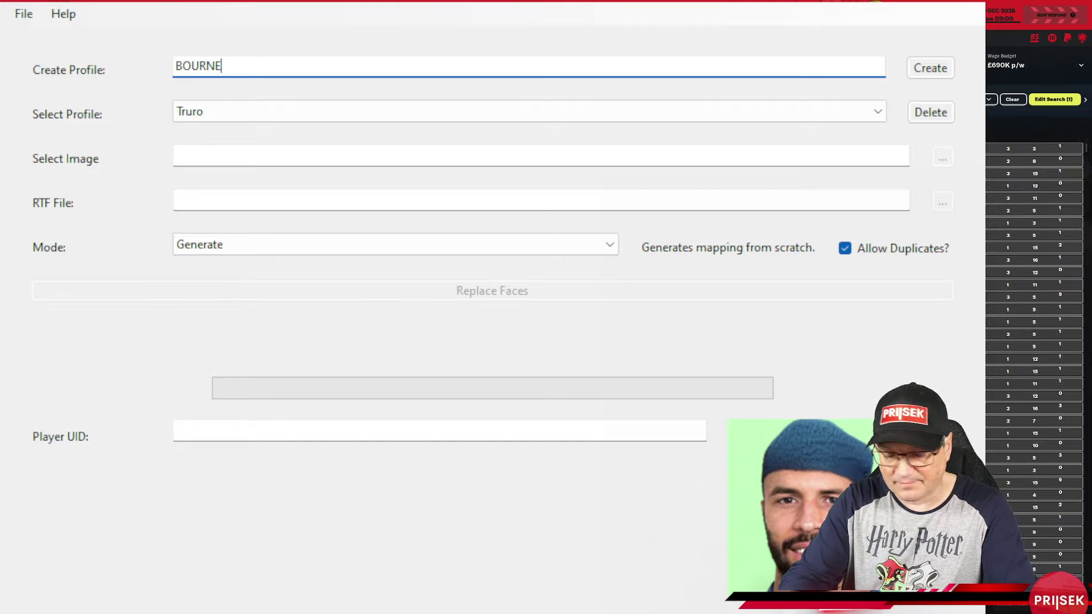
pyautogui.click(926, 71)
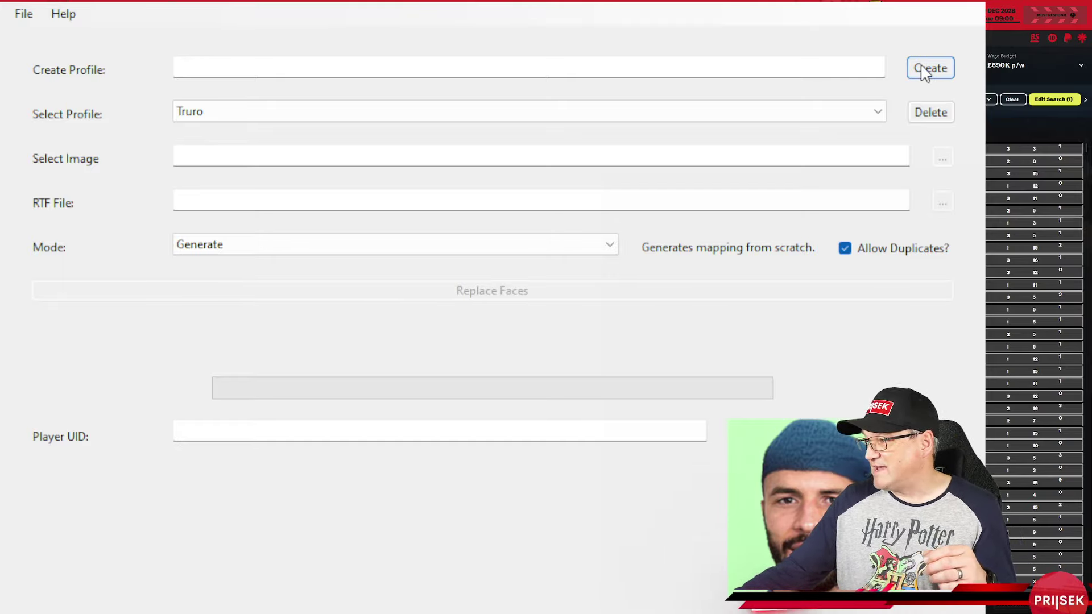
# Step: Select BOURNE as the active profile in NewGAN-Manager
pyautogui.click(880, 118)
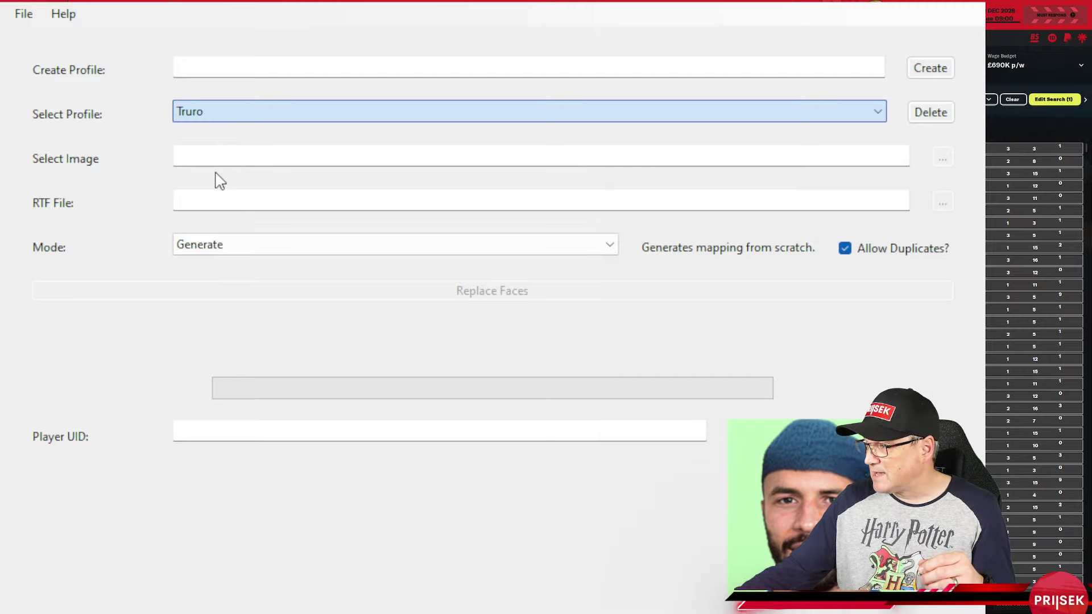
pyautogui.press('b')
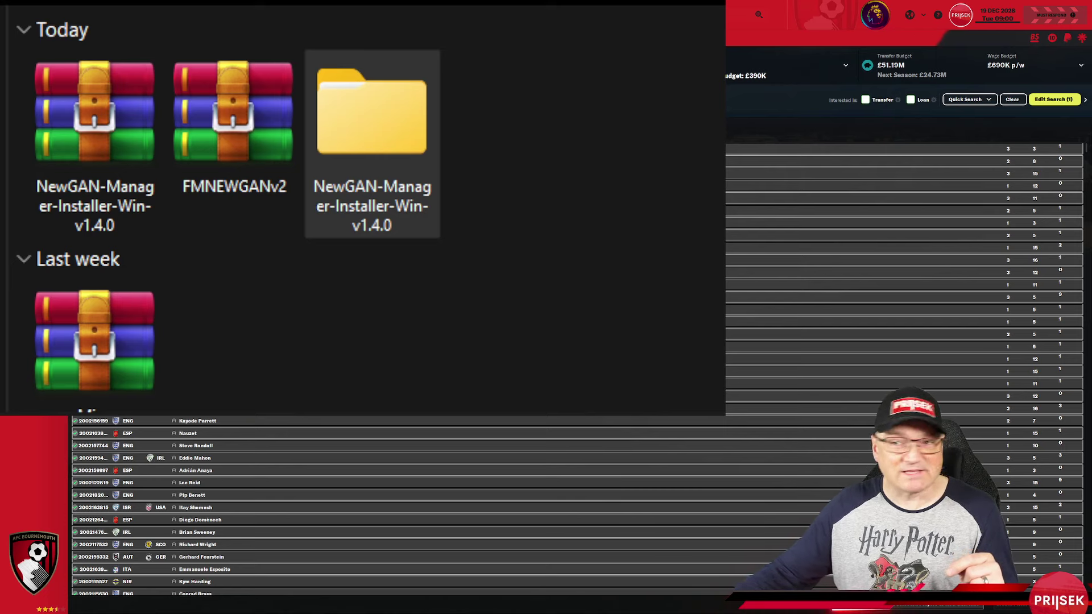
# Step: Switch to the Downloads folder and extract the FMNEWGANv2 archive into a Downloads subfolder named FMNEWGANv2
pyautogui.click(266, 104)
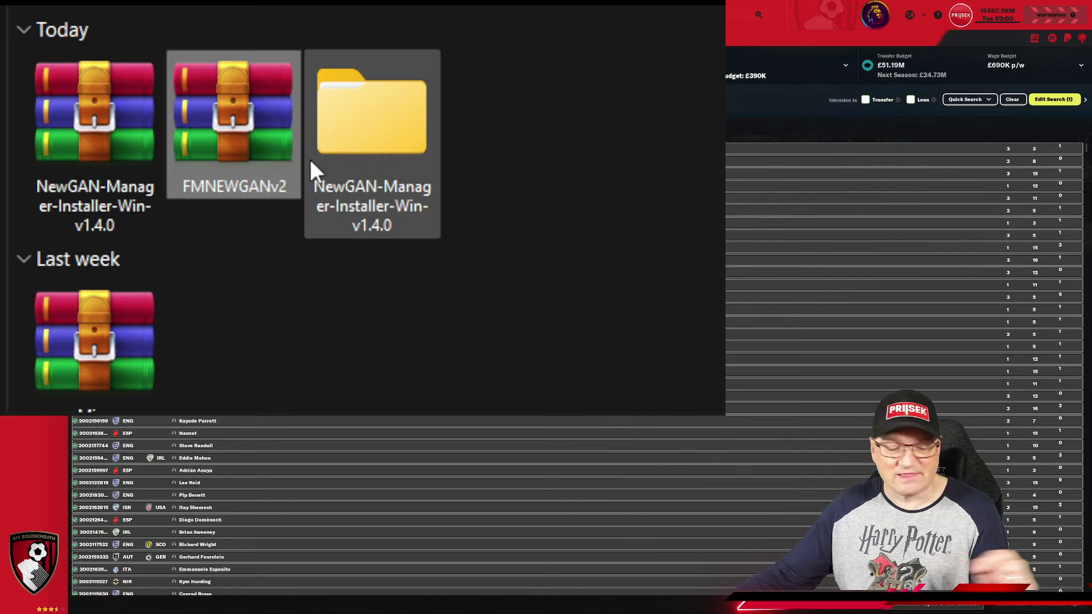
pyautogui.hotkey('alt', 'Tab')
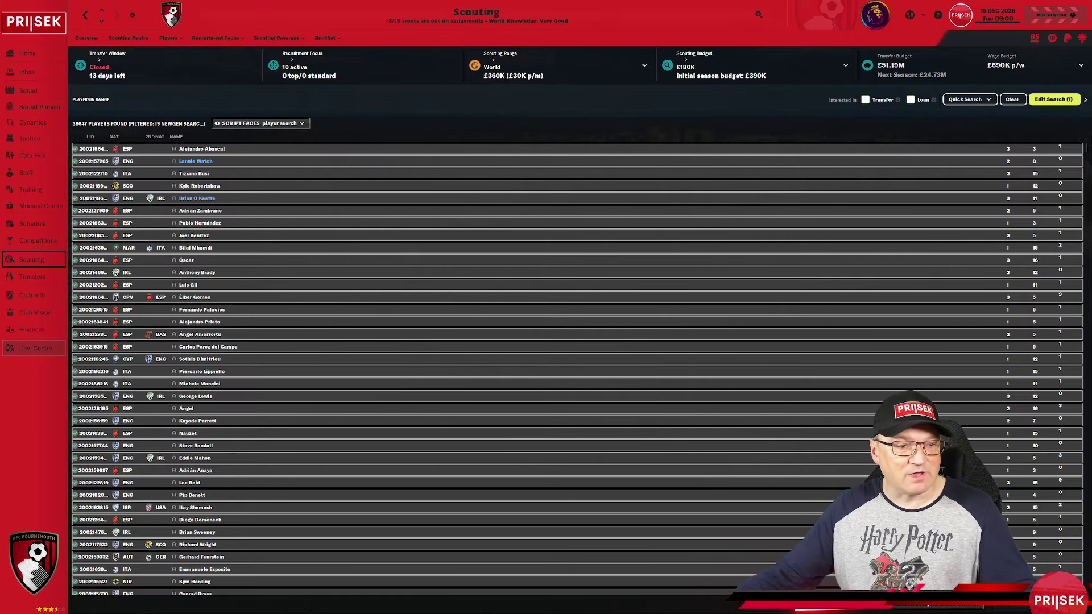
pyautogui.hotkey('alt', 'Tab')
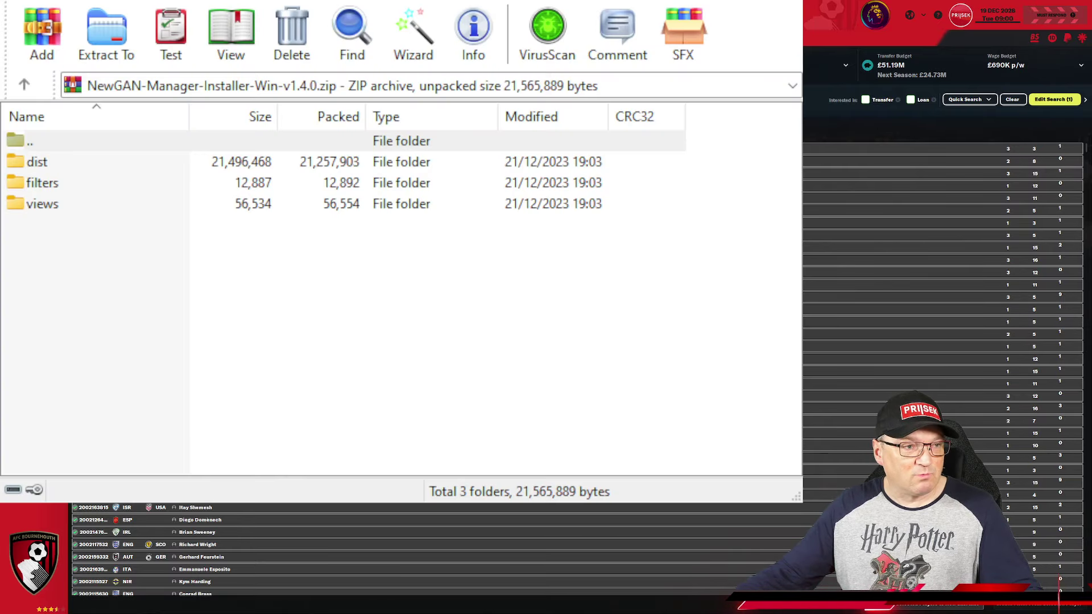
pyautogui.hotkey('alt', 'Tab')
pyautogui.hotkey('alt', 'Tab')
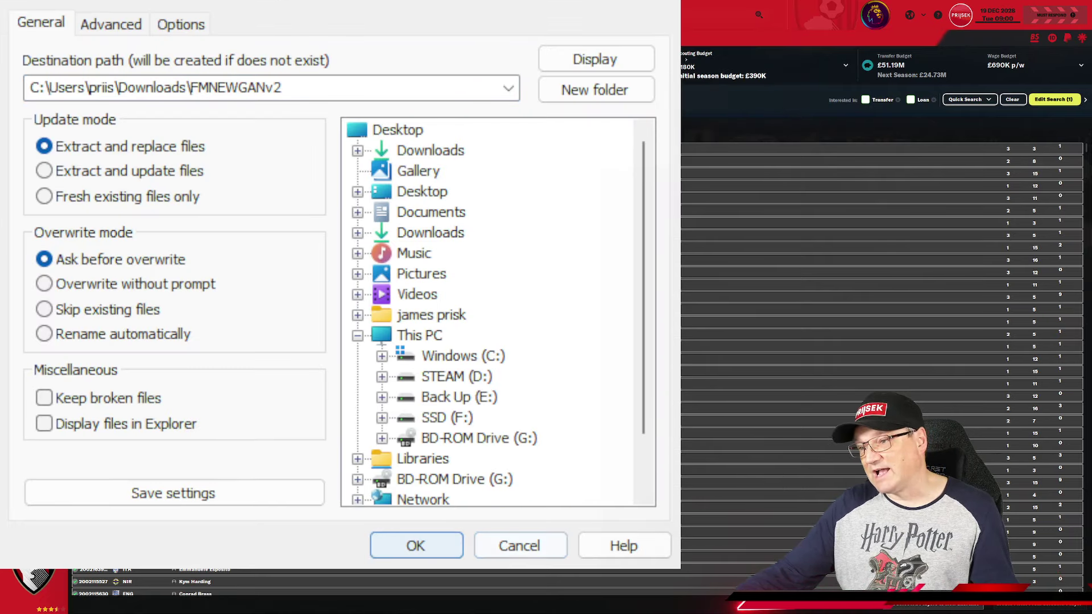
pyautogui.click(416, 546)
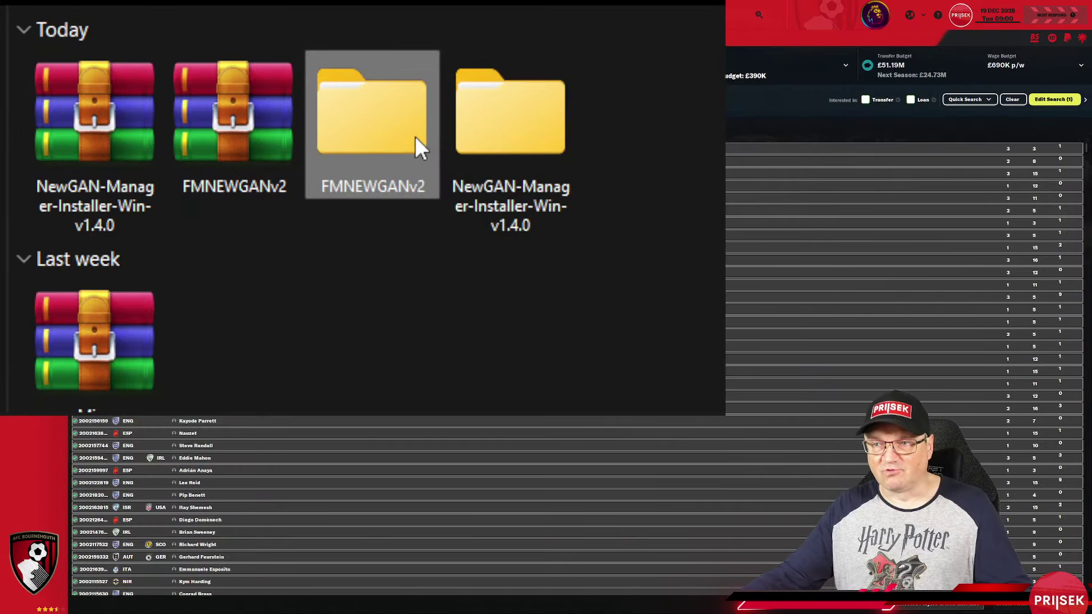
# Step: Open the extracted FMNEWGANv2 folder, look inside "FMNEWGANv2 + Update 1", and copy that folder
pyautogui.doubleClick(372, 121)
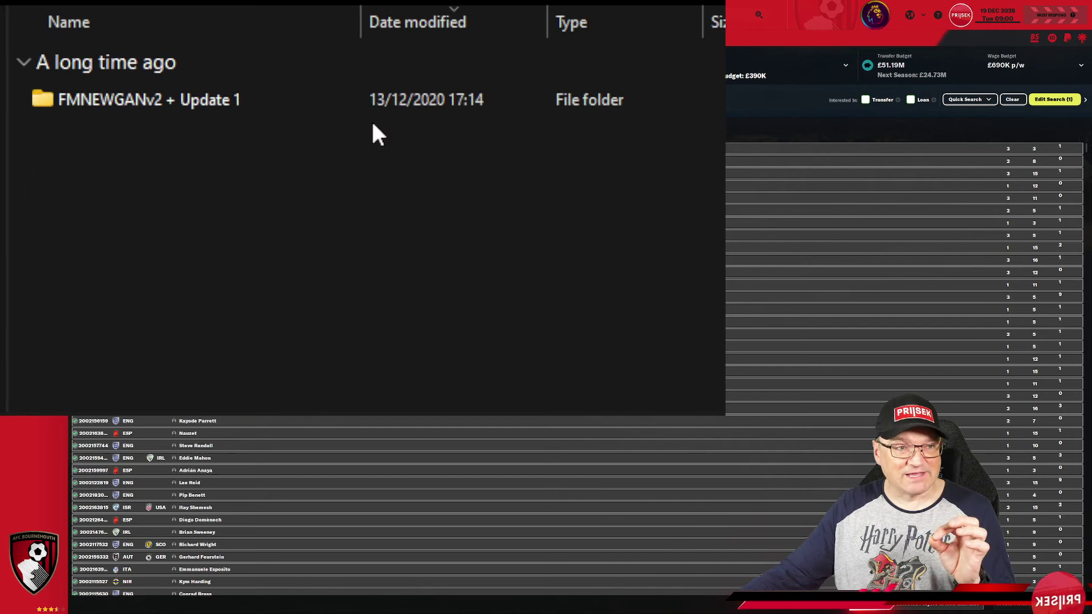
pyautogui.doubleClick(126, 102)
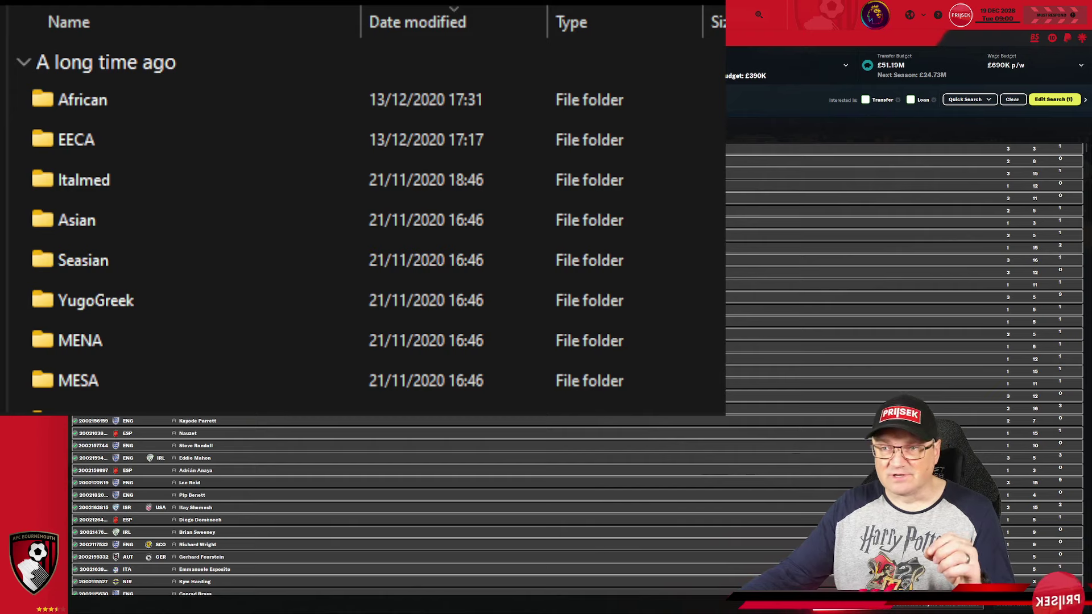
pyautogui.hotkey('alt', 'Left')
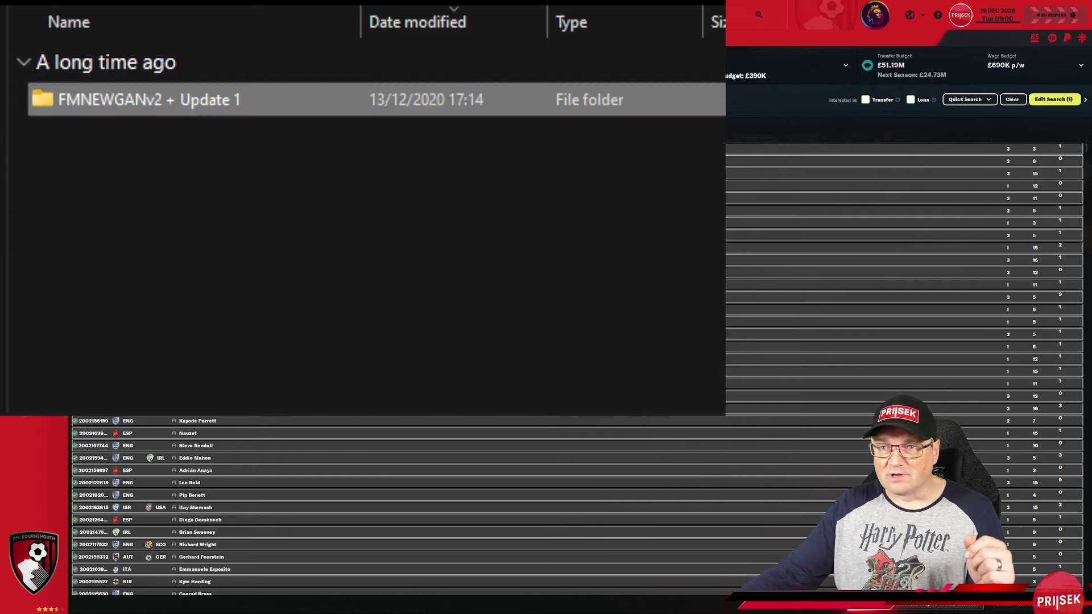
pyautogui.doubleClick(115, 102)
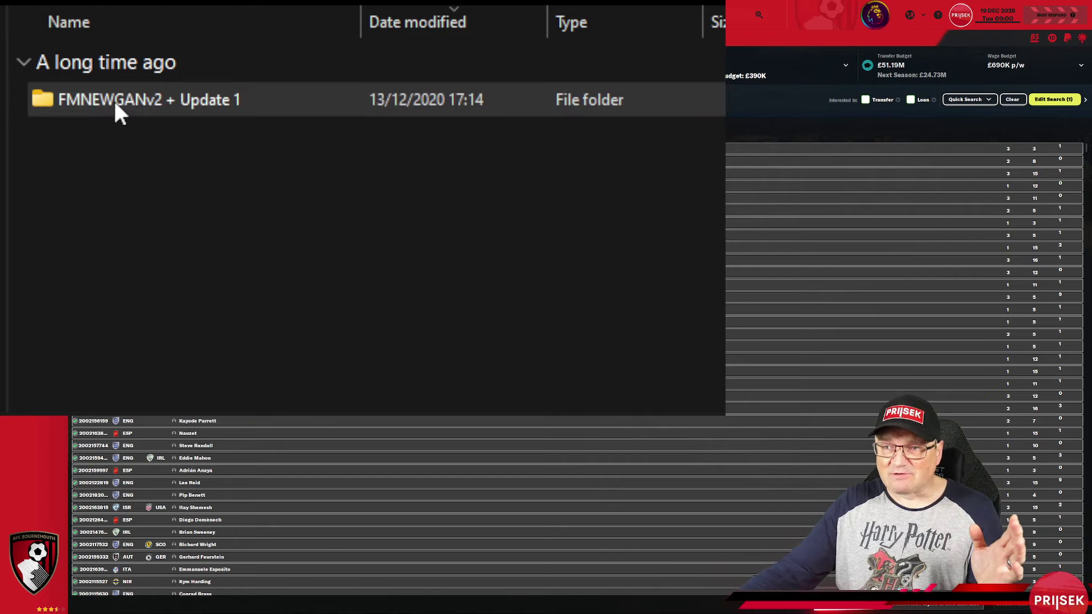
pyautogui.click(197, 128)
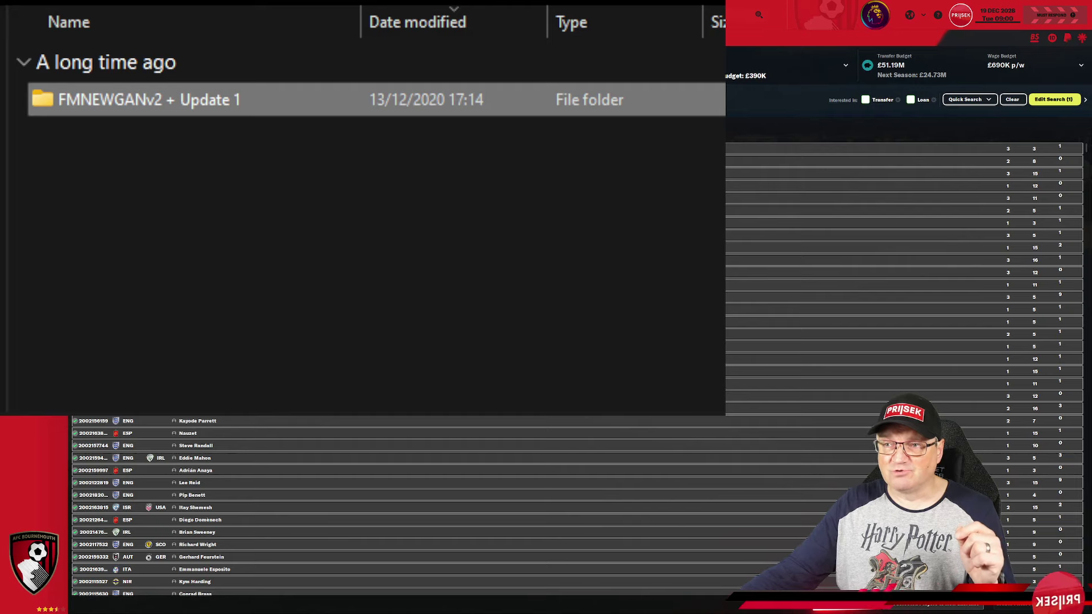
# Step: Paste the "FMNEWGANv2 + Update 1" folder into the Graphics folder of Football Manager 2024
pyautogui.hotkey('alt', 'Up')
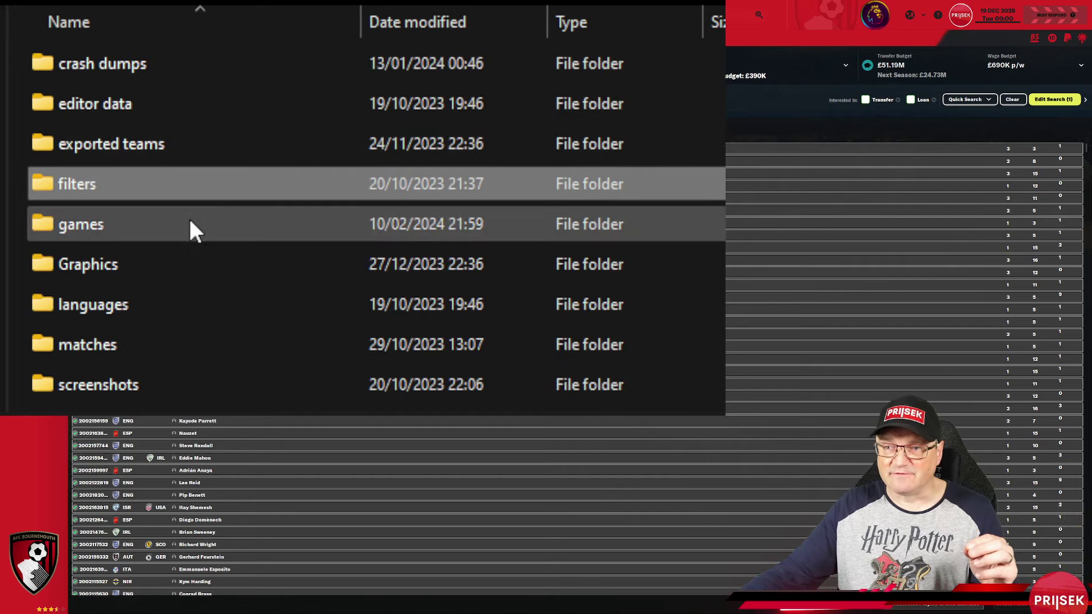
pyautogui.scroll(-2, 191, 229)
pyautogui.scroll(2, 195, 259)
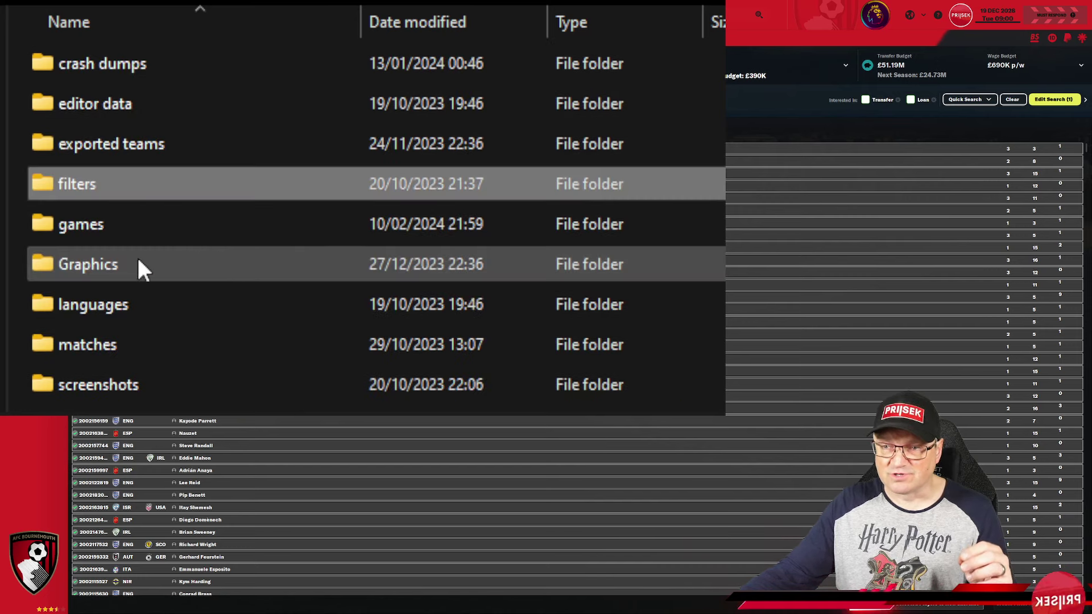
pyautogui.doubleClick(74, 261)
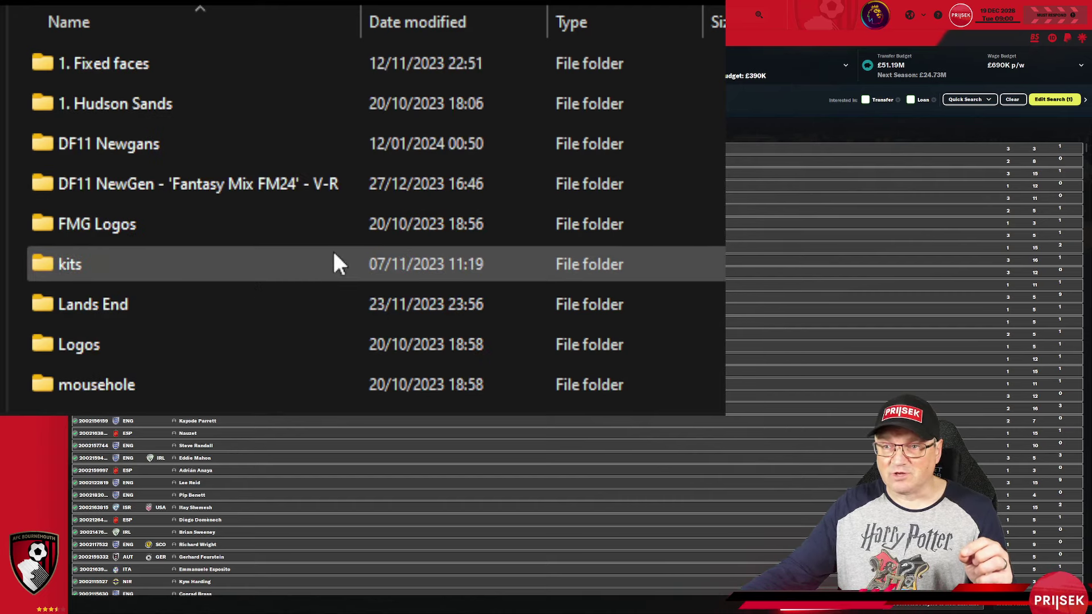
pyautogui.scroll(-2, 214, 292)
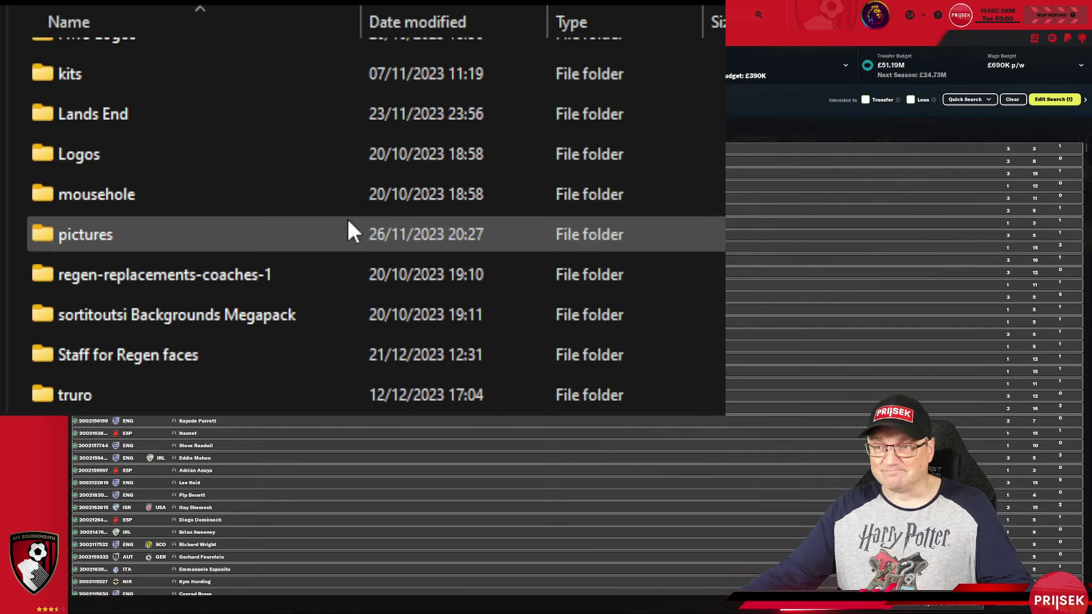
pyautogui.hotkey('ctrl', 'v')
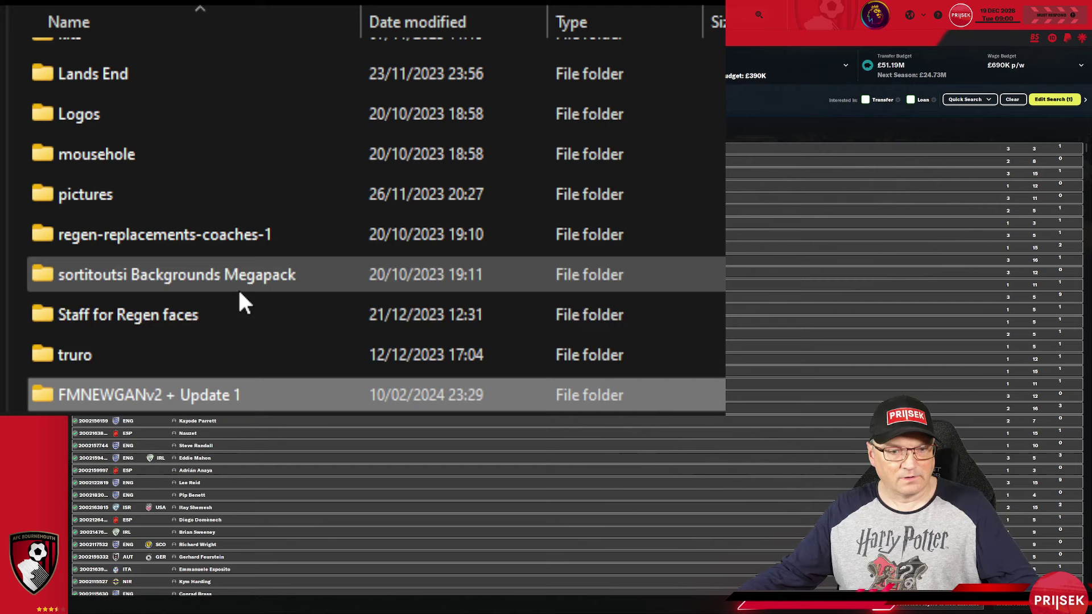
# Step: Open the pasted "FMNEWGANv2 + Update 1" folder to check its ethnicity subfolders, and go back to Graphics
pyautogui.click(148, 394)
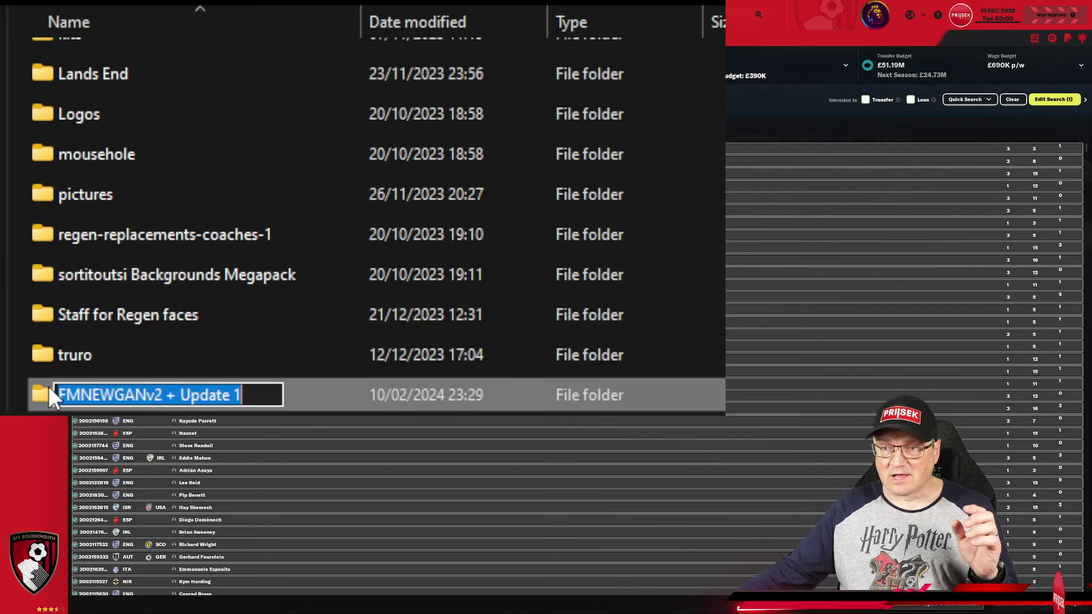
pyautogui.click(49, 387)
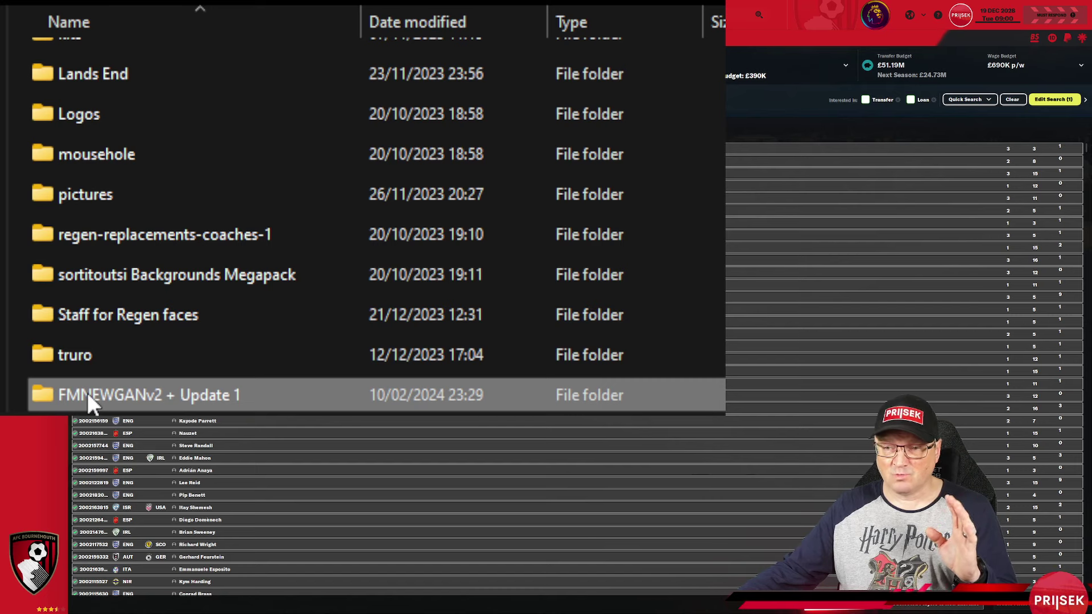
pyautogui.doubleClick(43, 391)
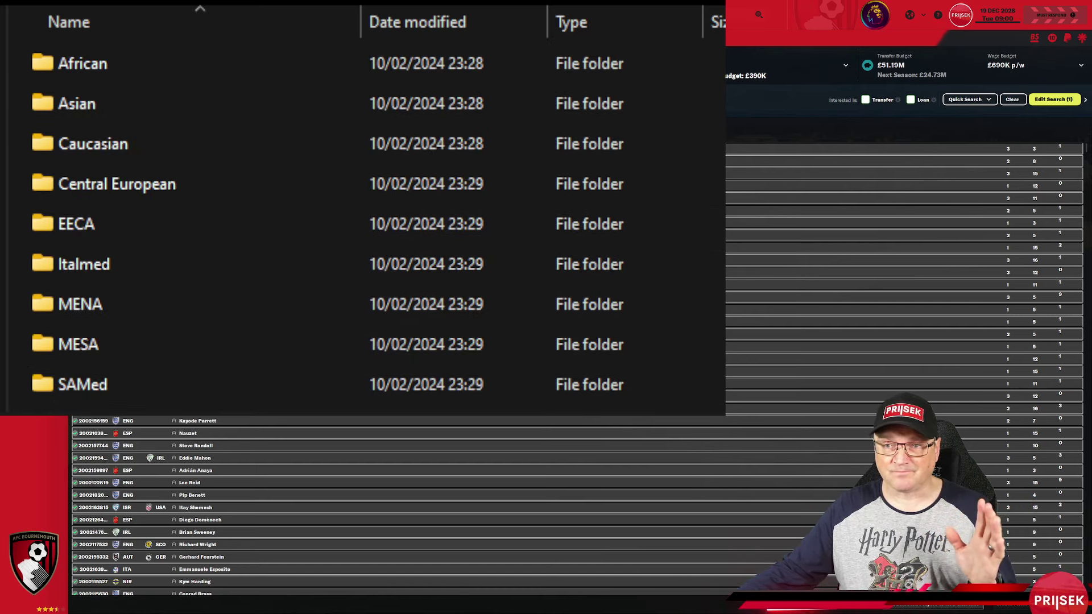
pyautogui.hotkey('alt', 'Left')
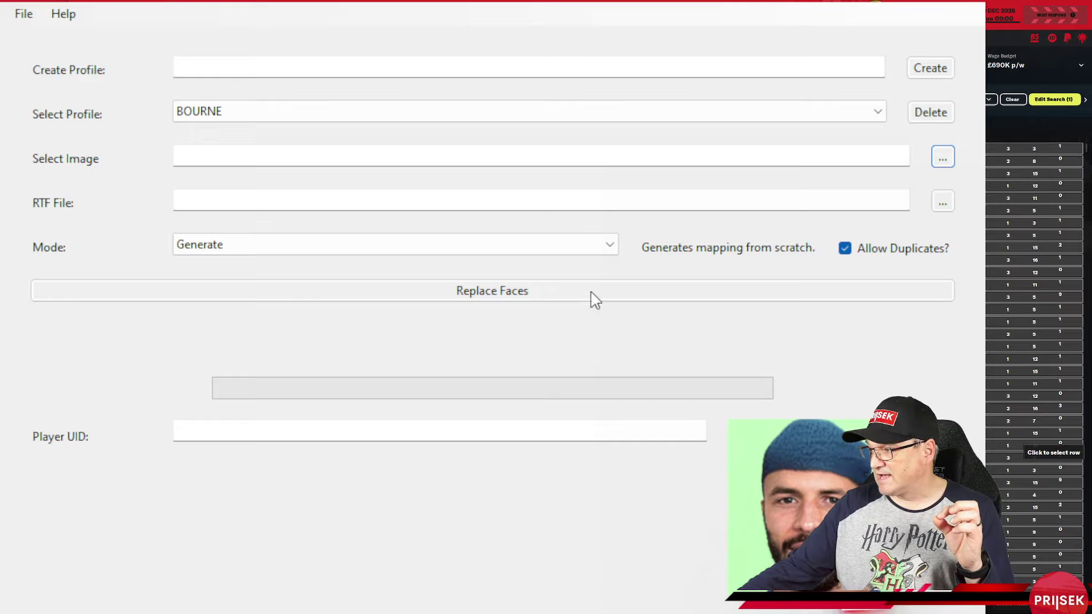
# Step: In NewGAN-Manager, set the image root folder to "FMNEWGANv2 + Update 1" within Football Manager 2024's Graphics folder
pyautogui.click(530, 287)
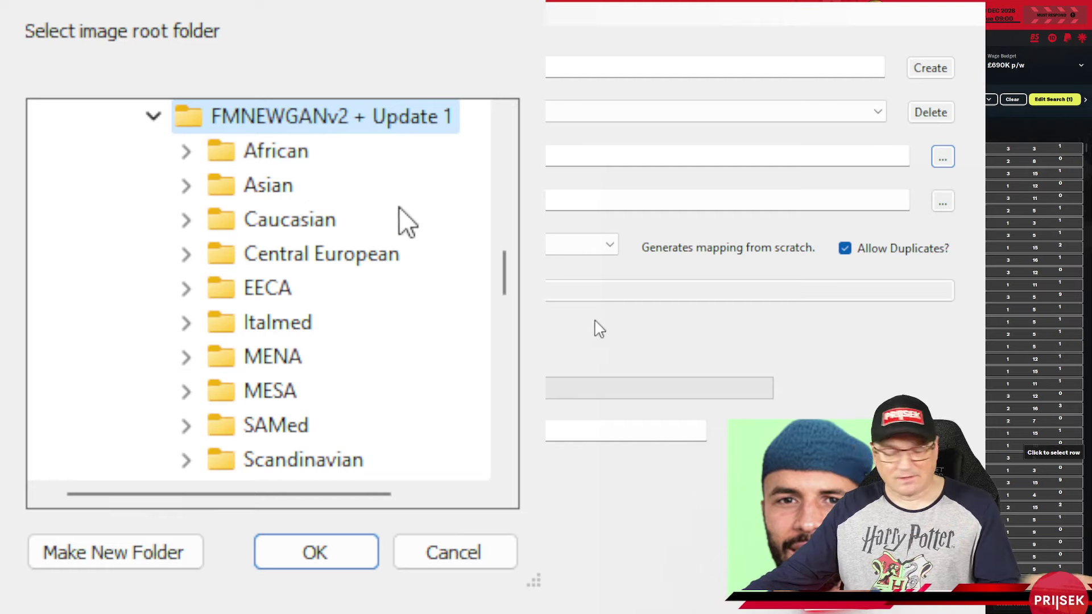
pyautogui.scroll(6, 347, 201)
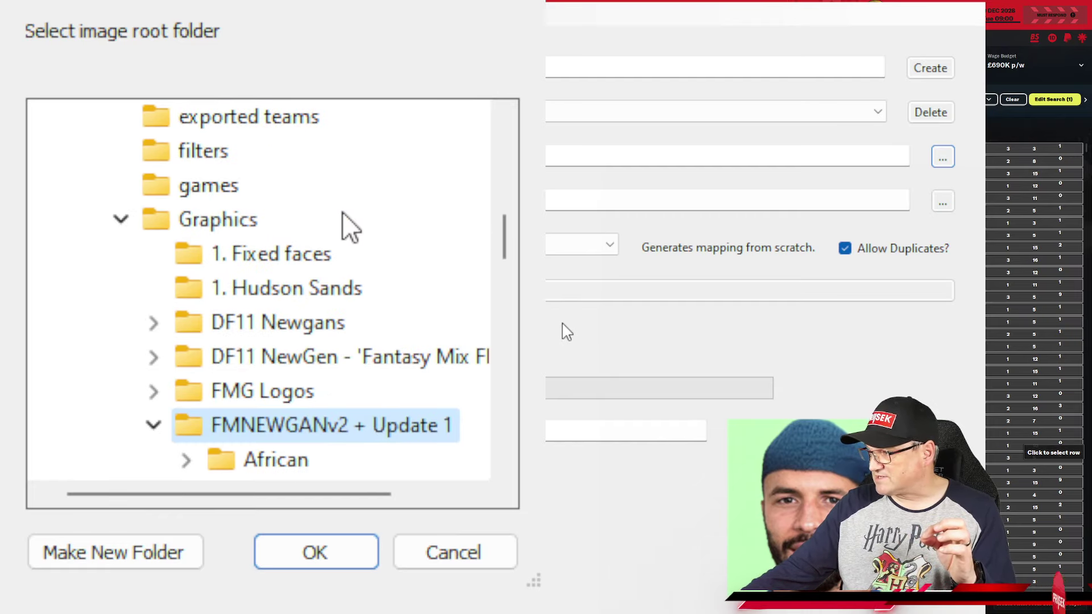
pyautogui.click(152, 189)
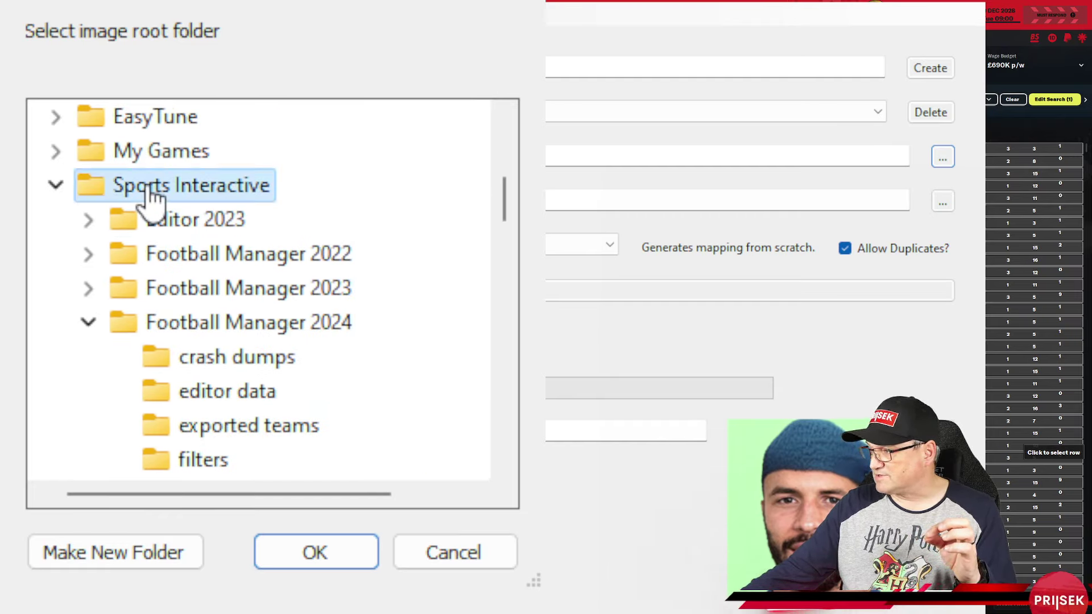
pyautogui.click(270, 327)
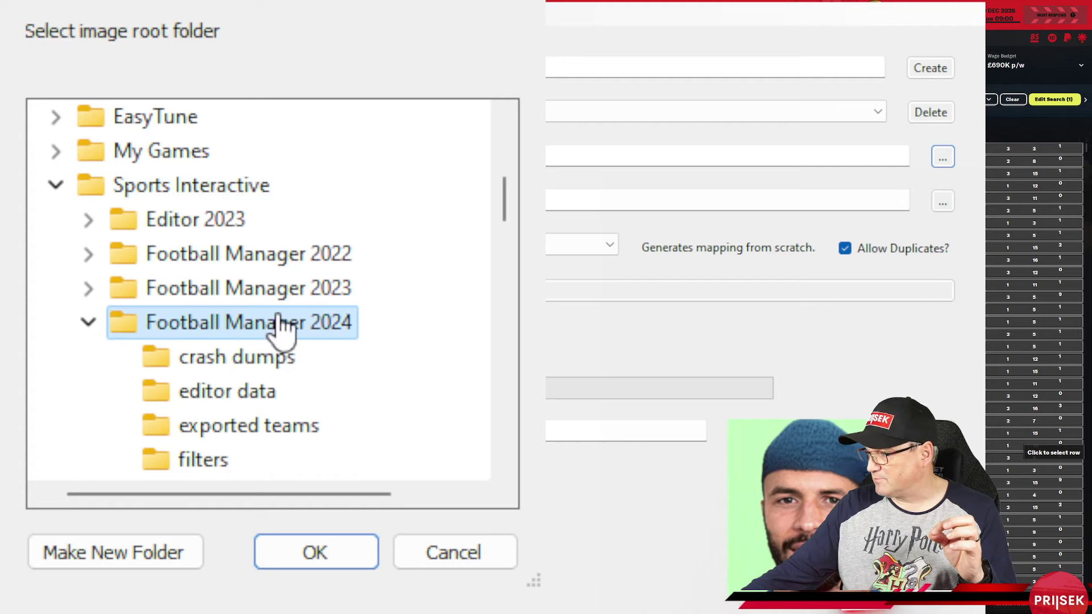
pyautogui.scroll(-2, 301, 318)
pyautogui.scroll(-1, 285, 318)
pyautogui.click(223, 218)
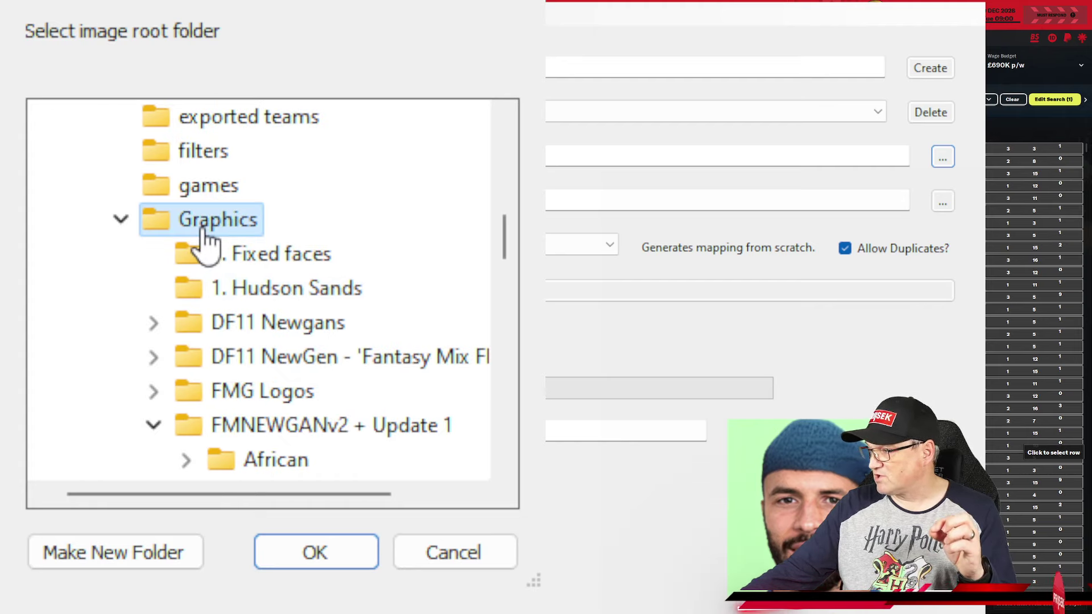
pyautogui.scroll(-1, 384, 407)
pyautogui.click(277, 326)
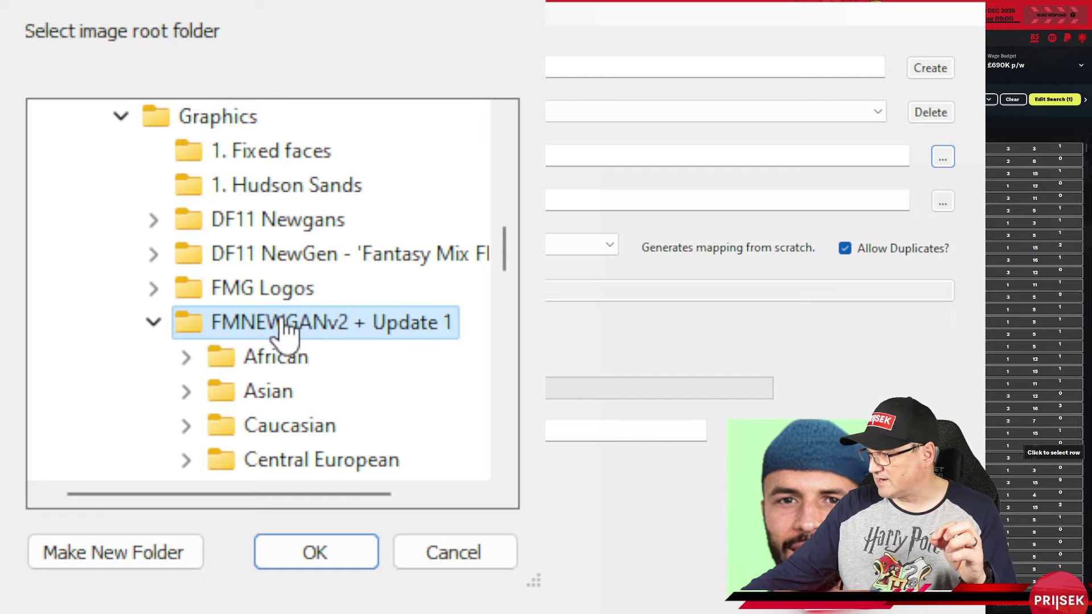
pyautogui.scroll(-1, 421, 344)
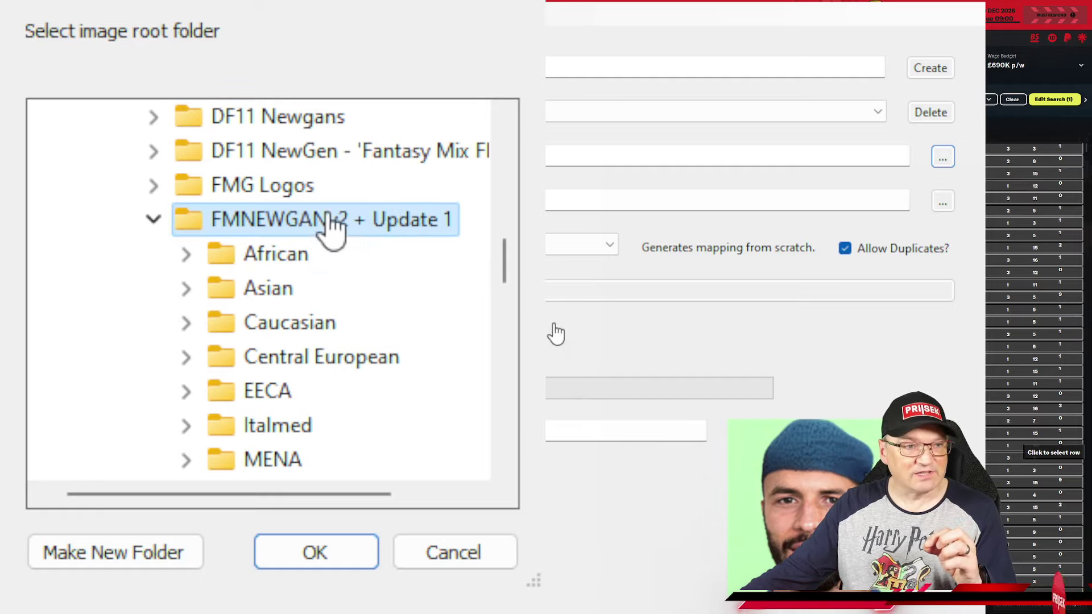
pyautogui.click(319, 554)
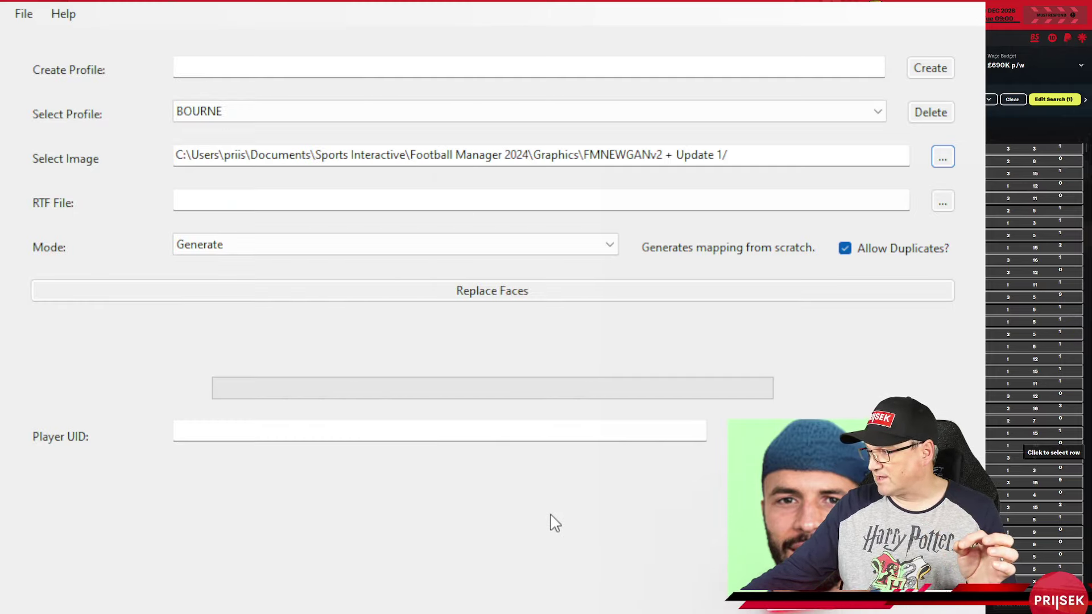
# Step: Choose bourne.rtf from the Football Manager 2024 folder as the profile's RTF file
pyautogui.click(942, 202)
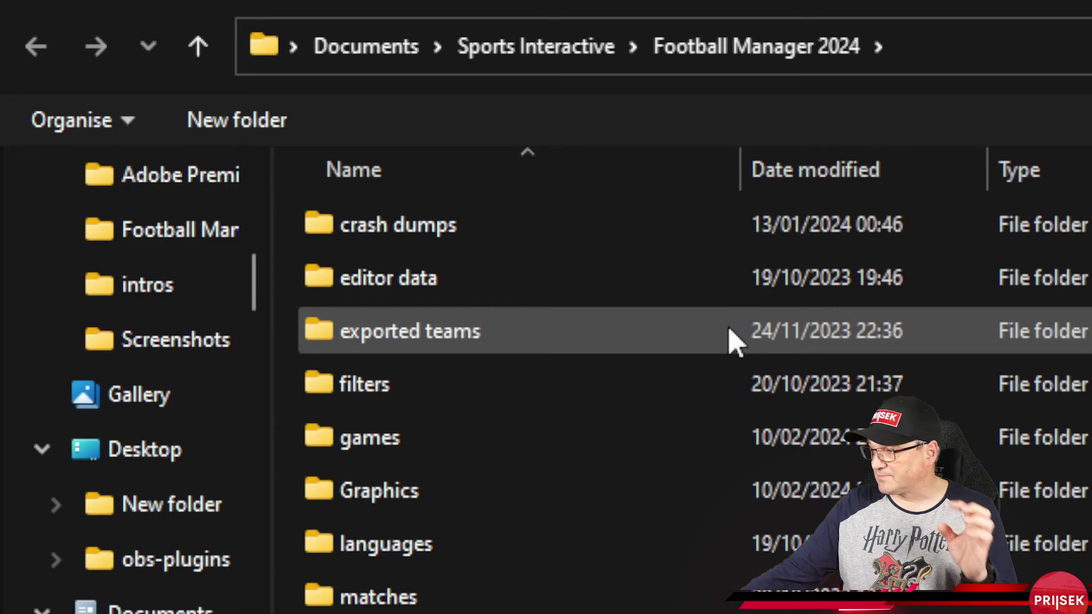
pyautogui.scroll(-5, 734, 341)
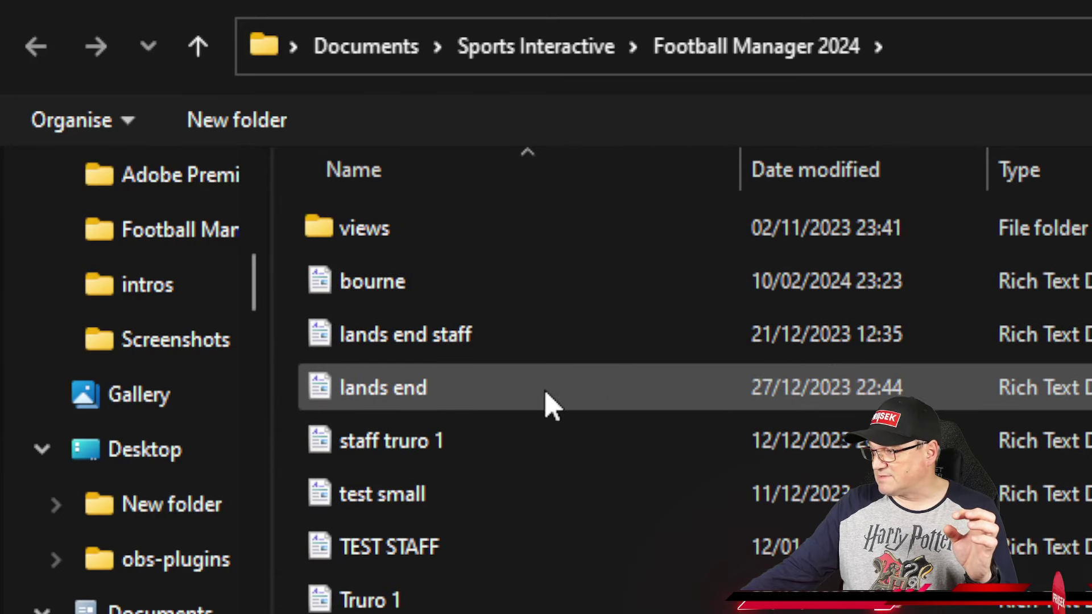
pyautogui.click(401, 295)
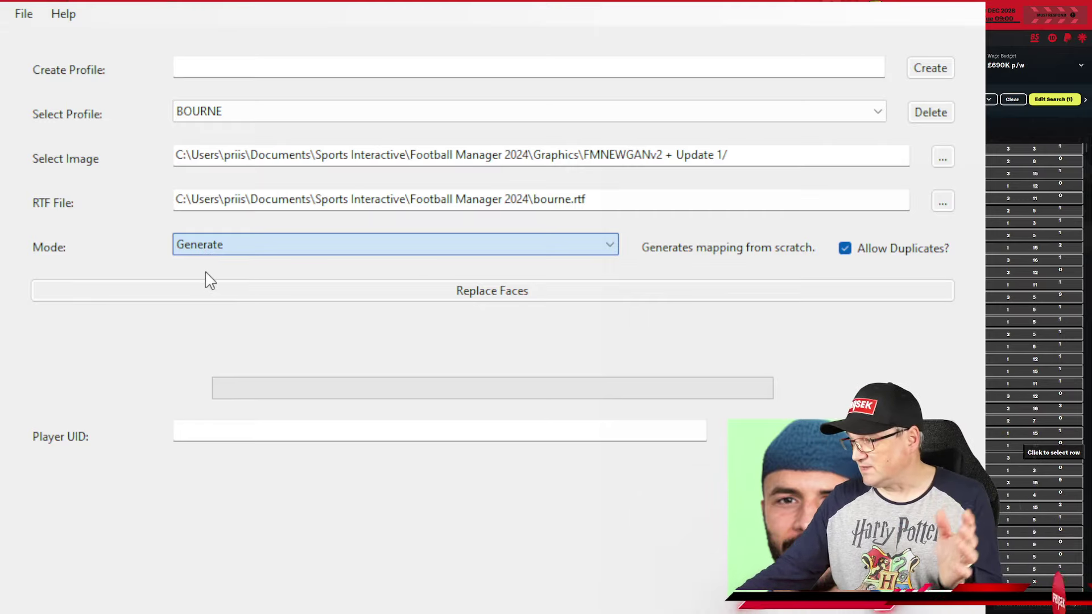
# Step: View the Preserve mode, set the mode back to Generate, and start replacing the faces
pyautogui.press('Down')
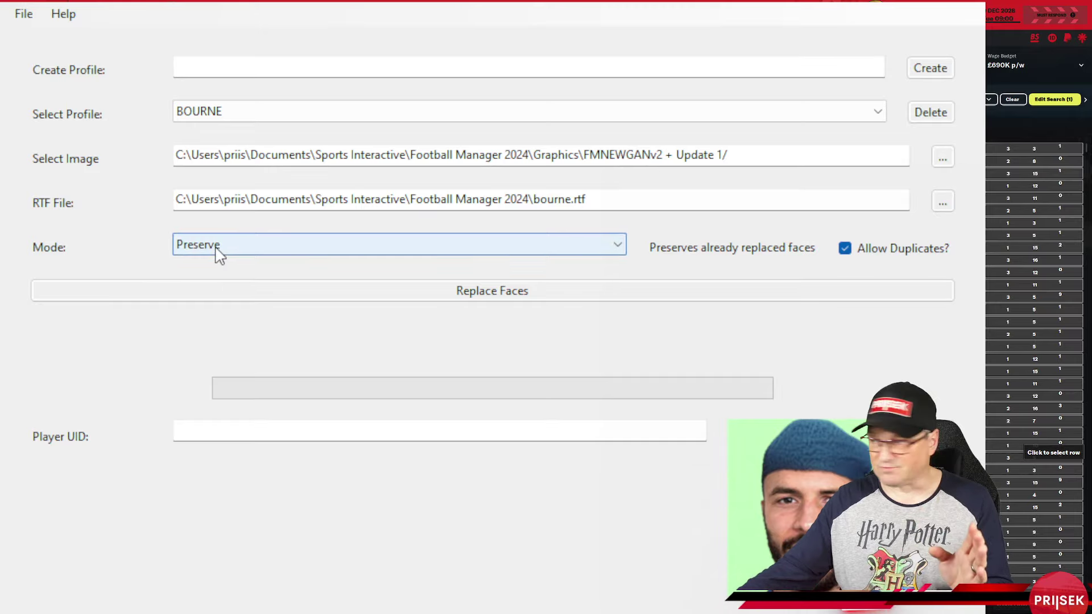
pyautogui.scroll(1, 230, 254)
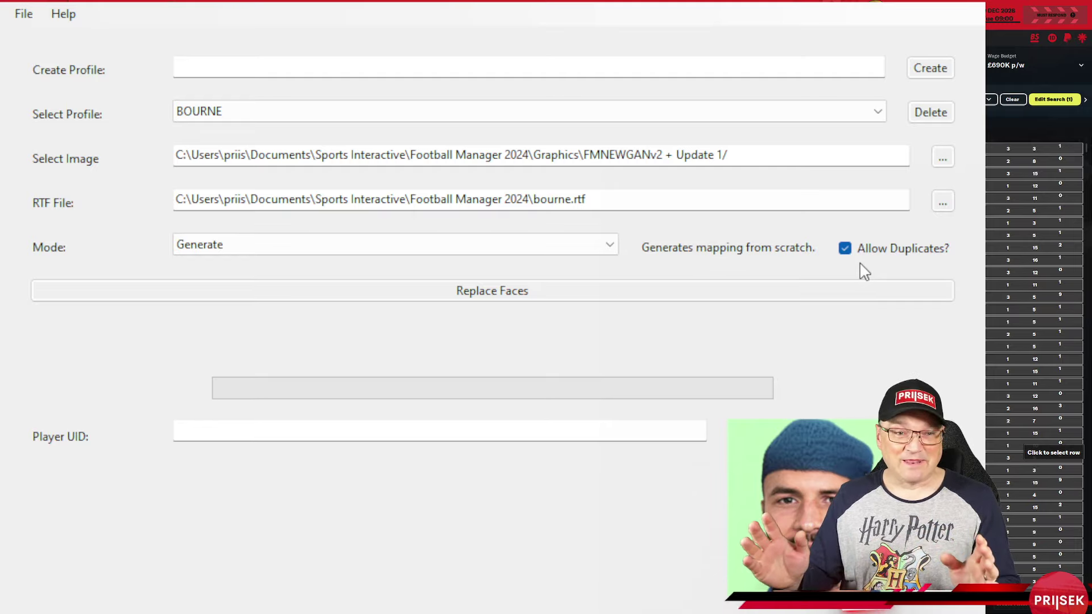
pyautogui.click(480, 299)
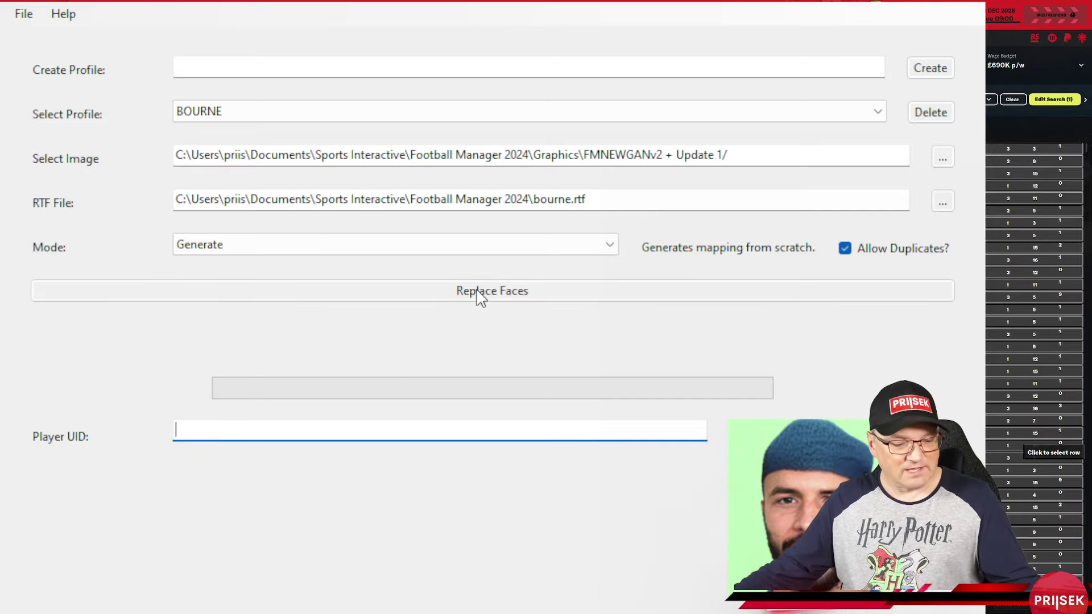
# Step: Check the installed "FMNEWGANv2 + Update 1" folder for its ethnicity subfolders and config XML file, and compare it with another face-pack folder in Graphics
pyautogui.hotkey('alt', 'Tab')
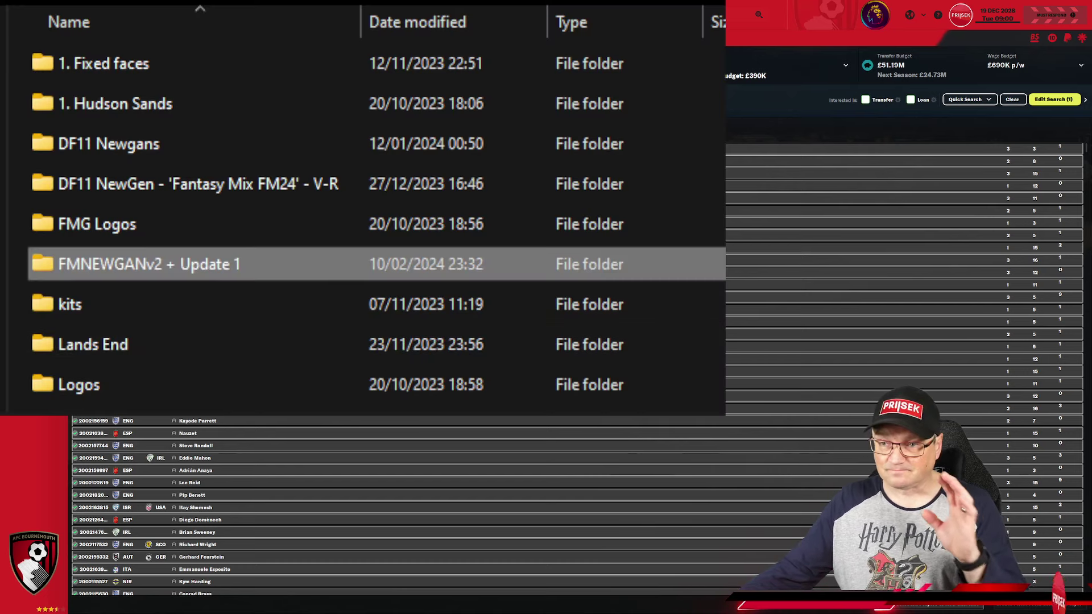
pyautogui.doubleClick(109, 264)
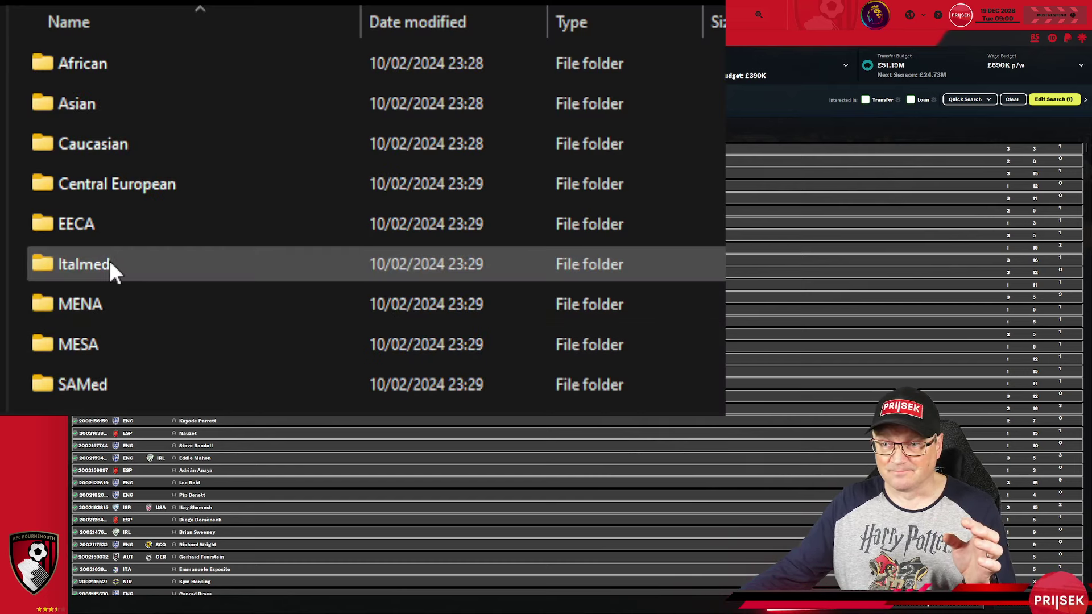
pyautogui.scroll(-2, 136, 212)
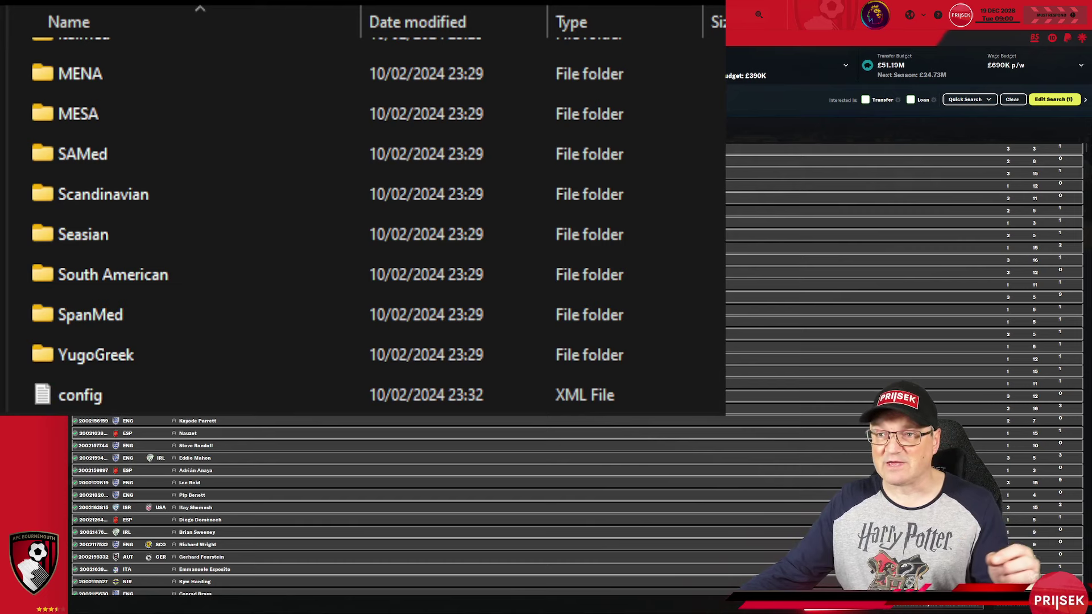
pyautogui.hotkey('alt', 'Left')
pyautogui.doubleClick(125, 105)
pyautogui.scroll(-2, 233, 238)
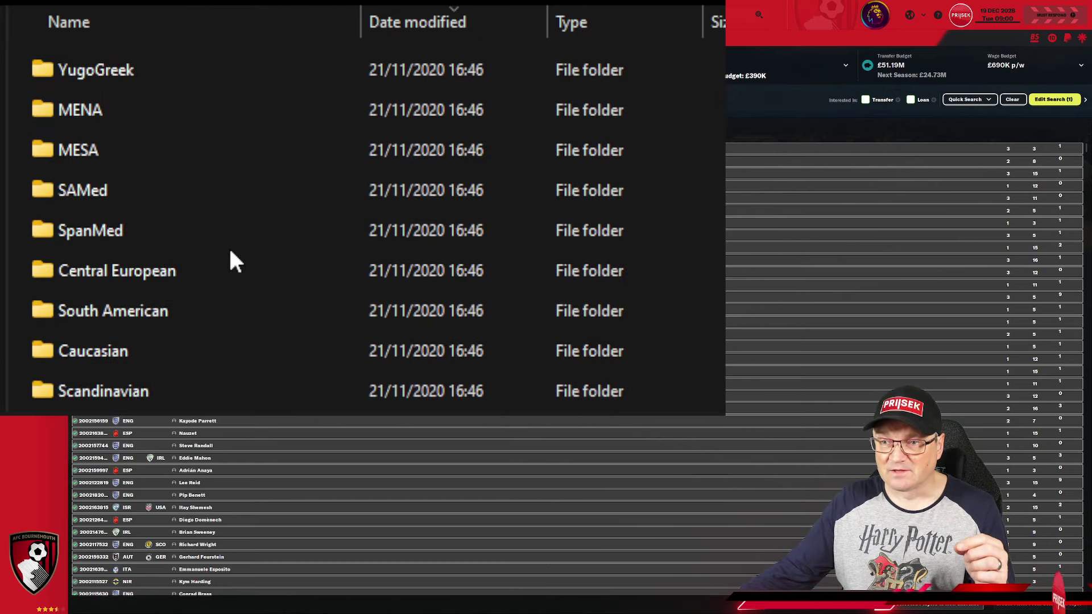
pyautogui.scroll(2, 210, 246)
pyautogui.scroll(-2, 203, 234)
pyautogui.scroll(2, 205, 234)
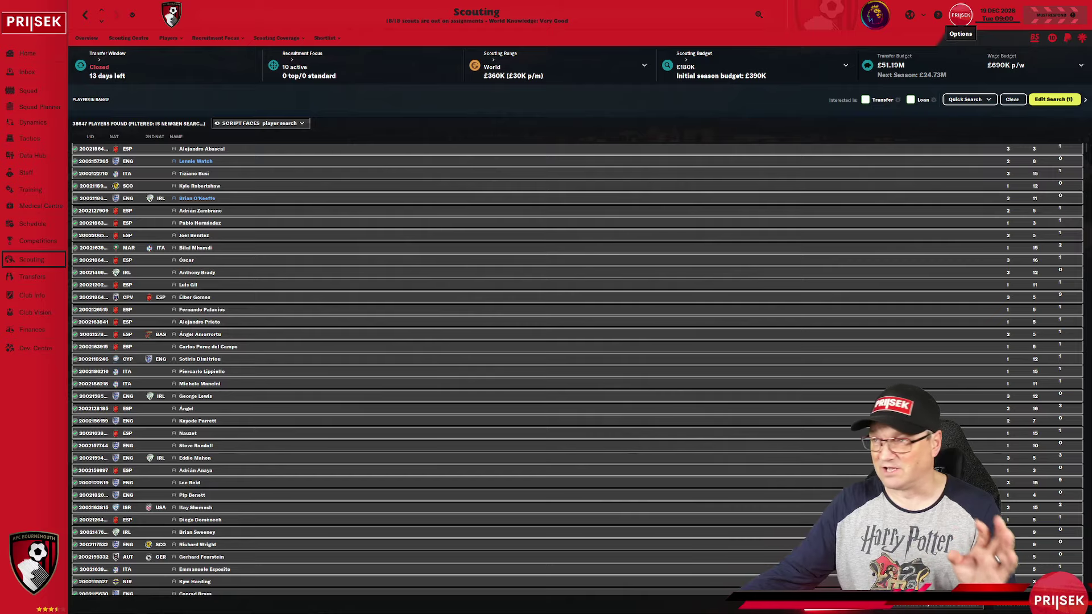
# Step: In Football Manager 2024, open the Preferences, look at the Overview page, and show the Interface settings
pyautogui.click(961, 17)
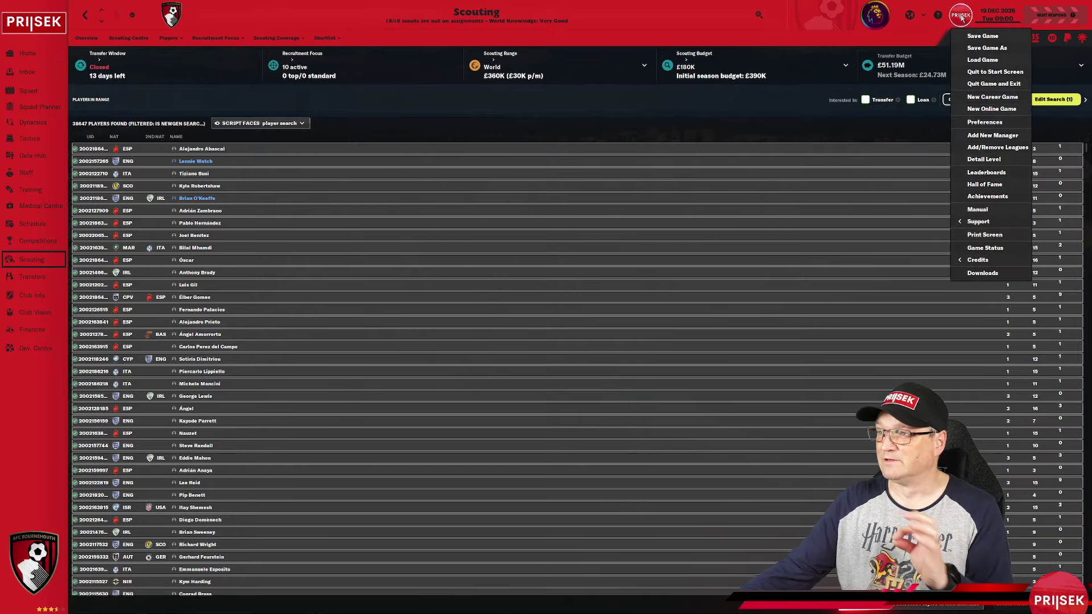
pyautogui.click(980, 122)
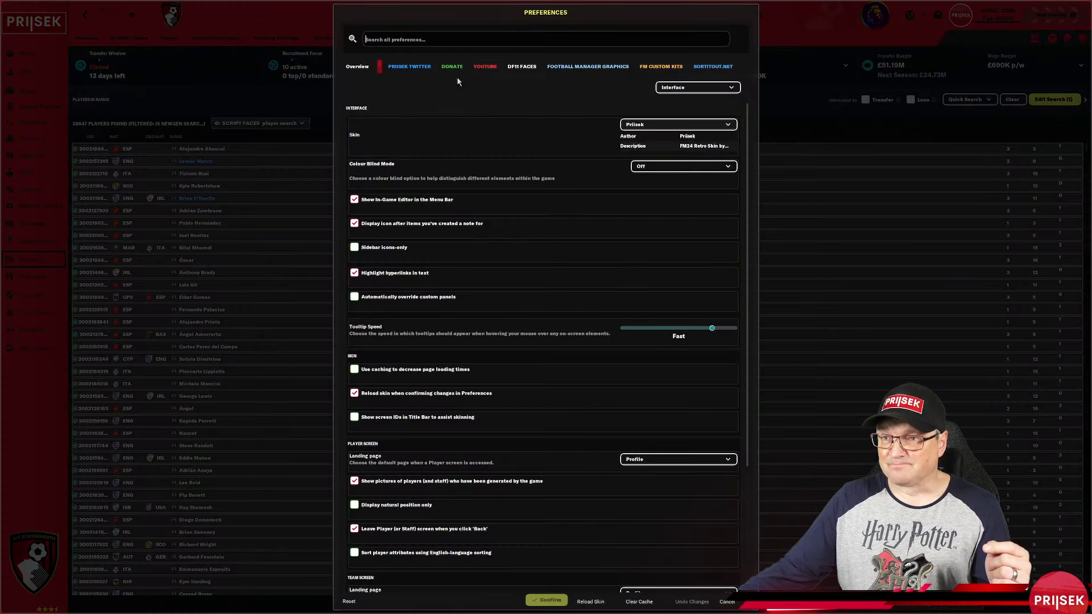
pyautogui.click(358, 67)
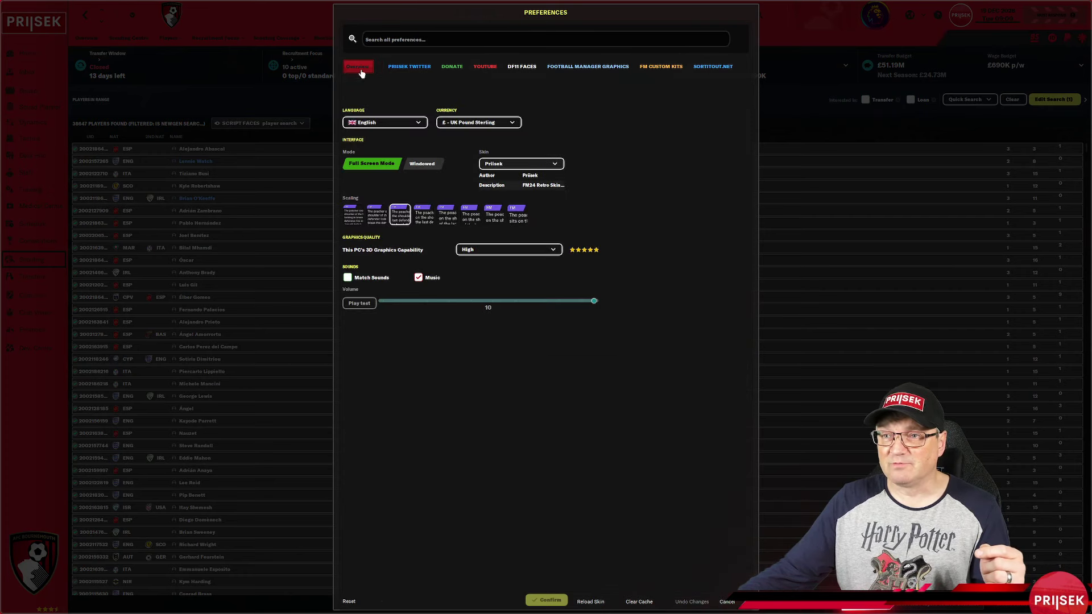
pyautogui.click(380, 68)
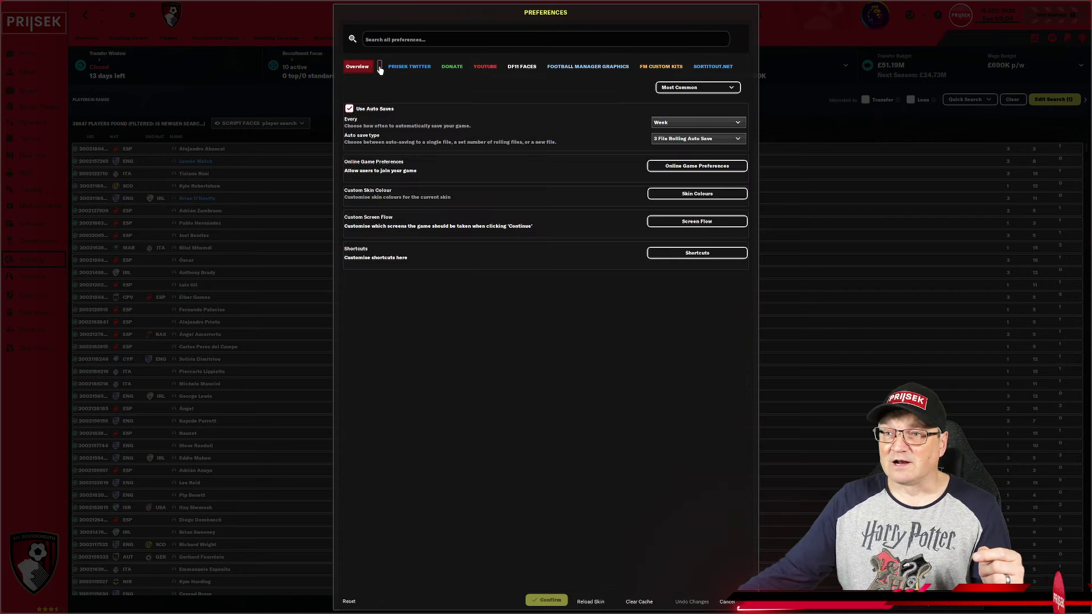
pyautogui.click(689, 87)
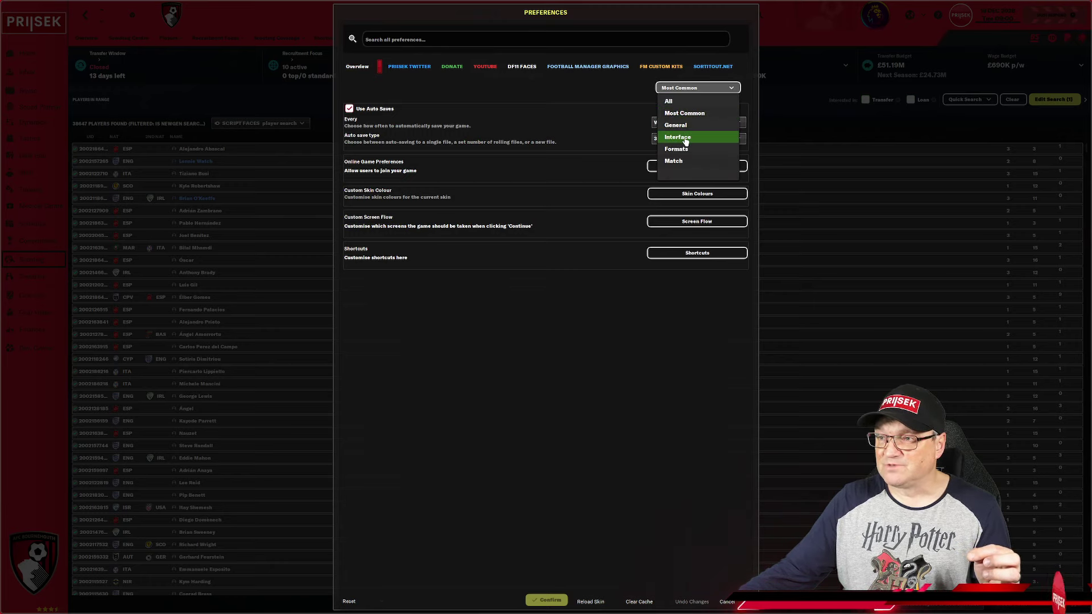
pyautogui.click(685, 139)
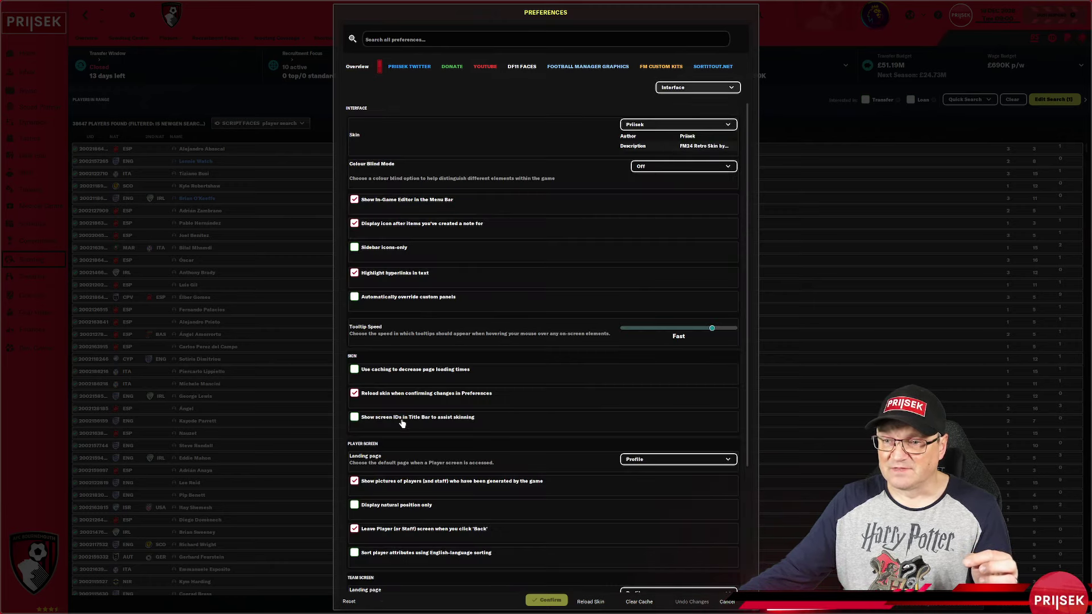
# Step: Leave "Use caching to decrease page loading times" off and "Reload skin when confirming changes in Preferences" on, and reload the skin
pyautogui.click(355, 370)
pyautogui.click(354, 393)
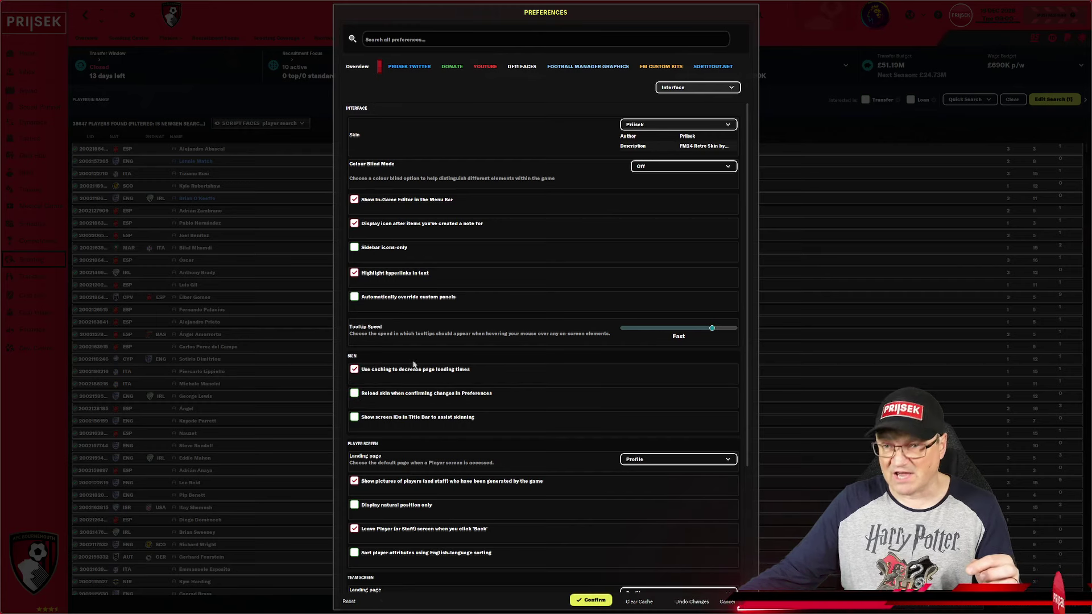
pyautogui.click(354, 393)
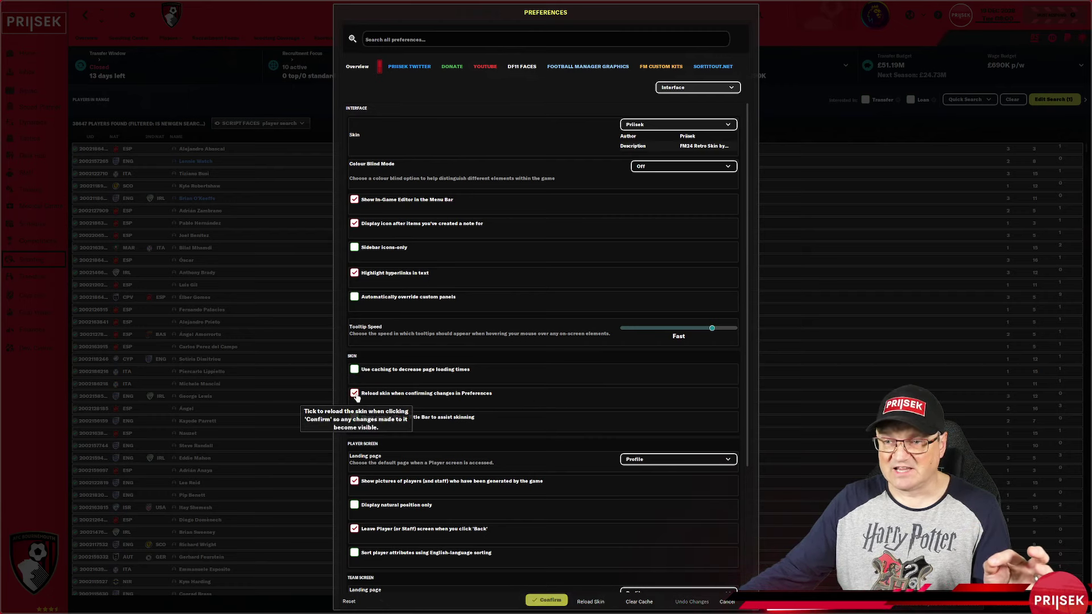
pyautogui.click(591, 603)
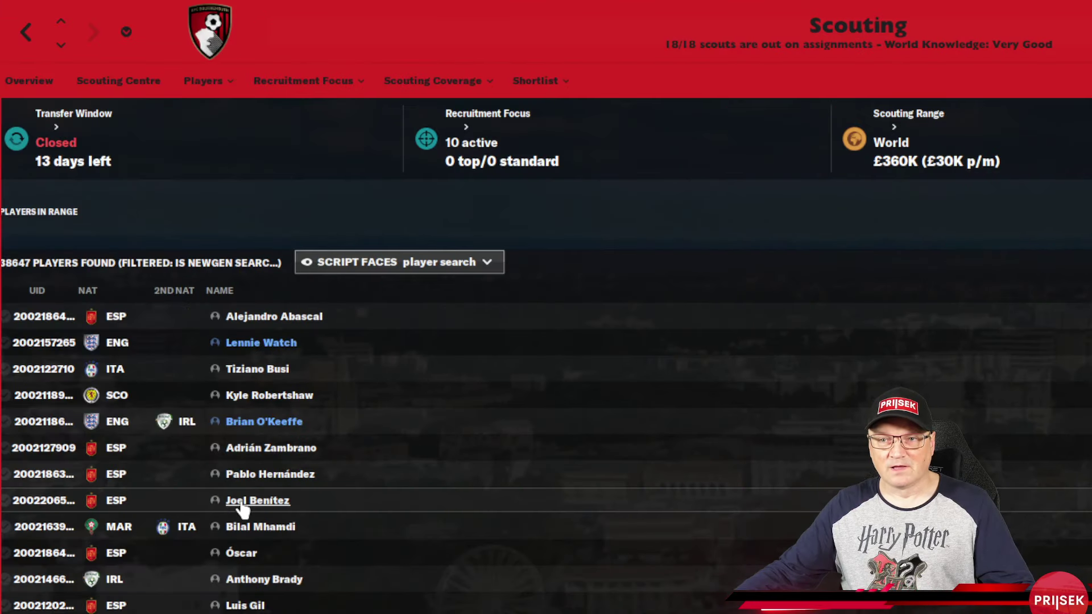
# Step: Open several newgens' profiles from the scouting list, one after another, to check the faces assigned to them
pyautogui.click(241, 503)
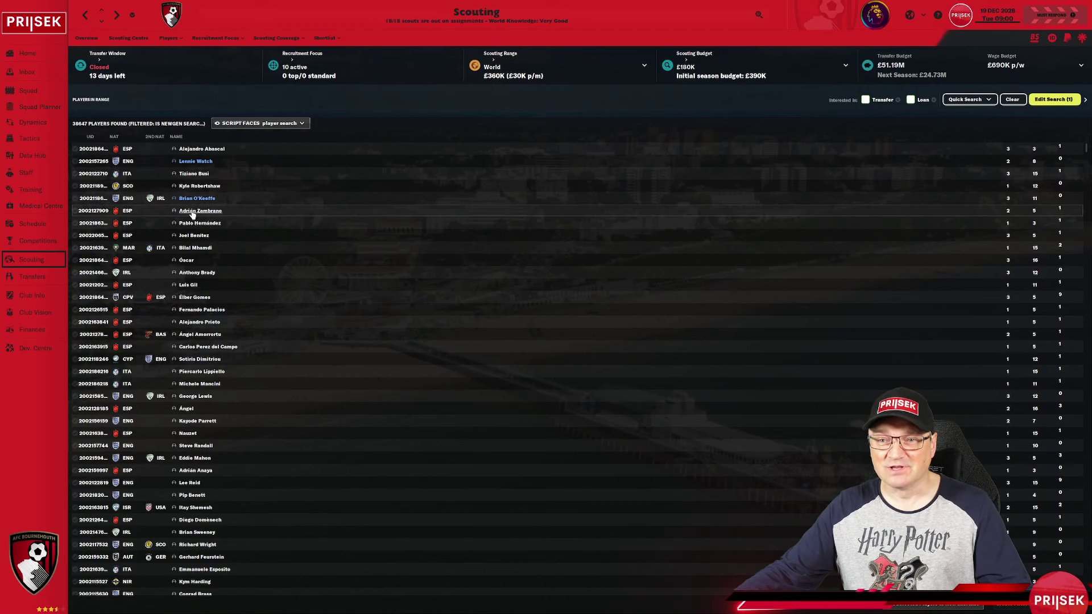
pyautogui.click(200, 211)
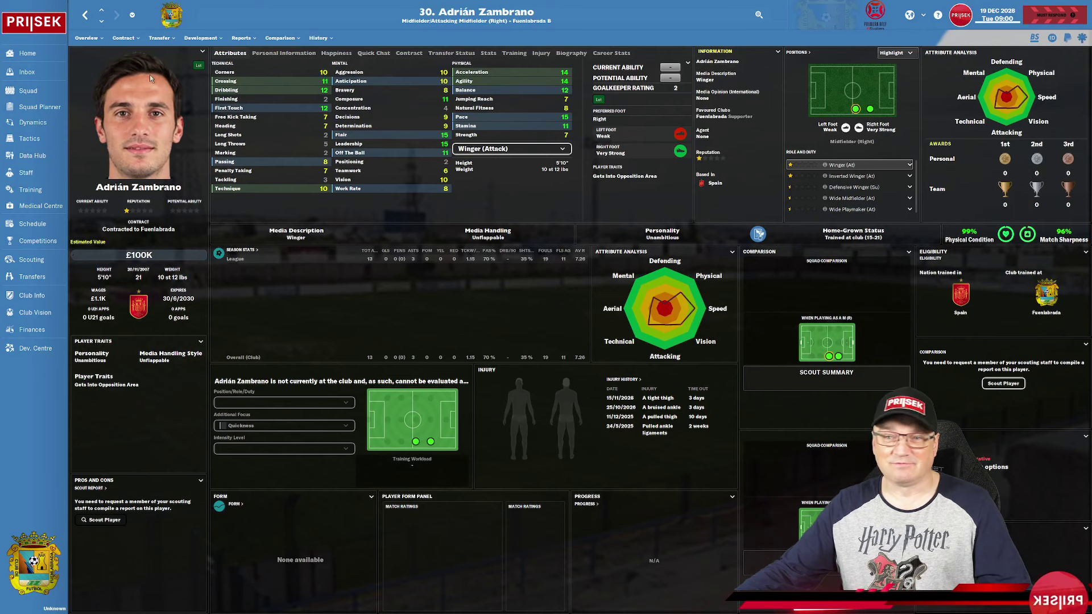
pyautogui.click(85, 16)
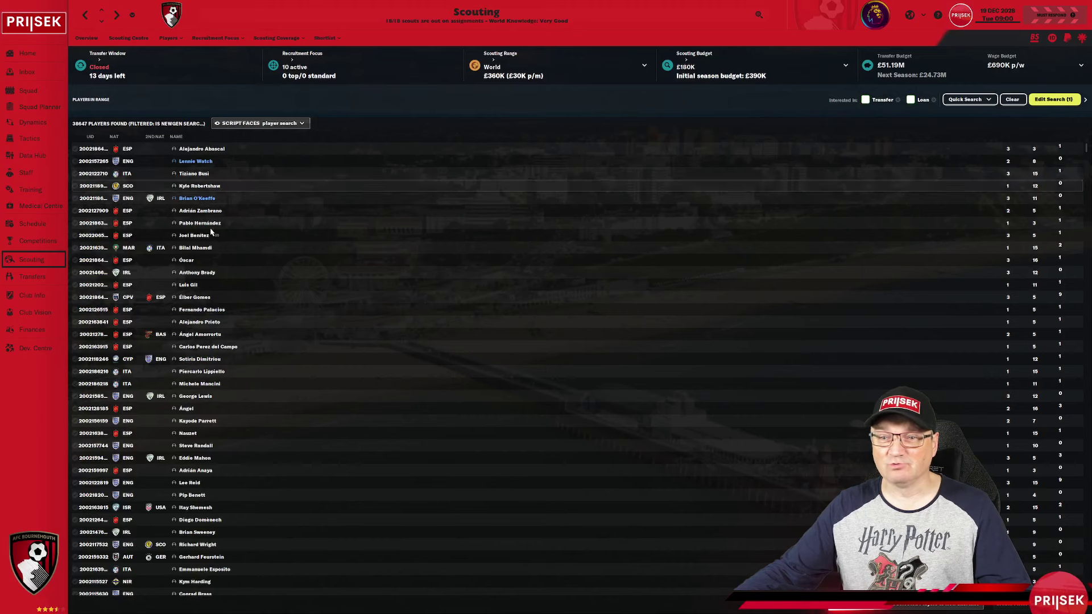
pyautogui.click(202, 309)
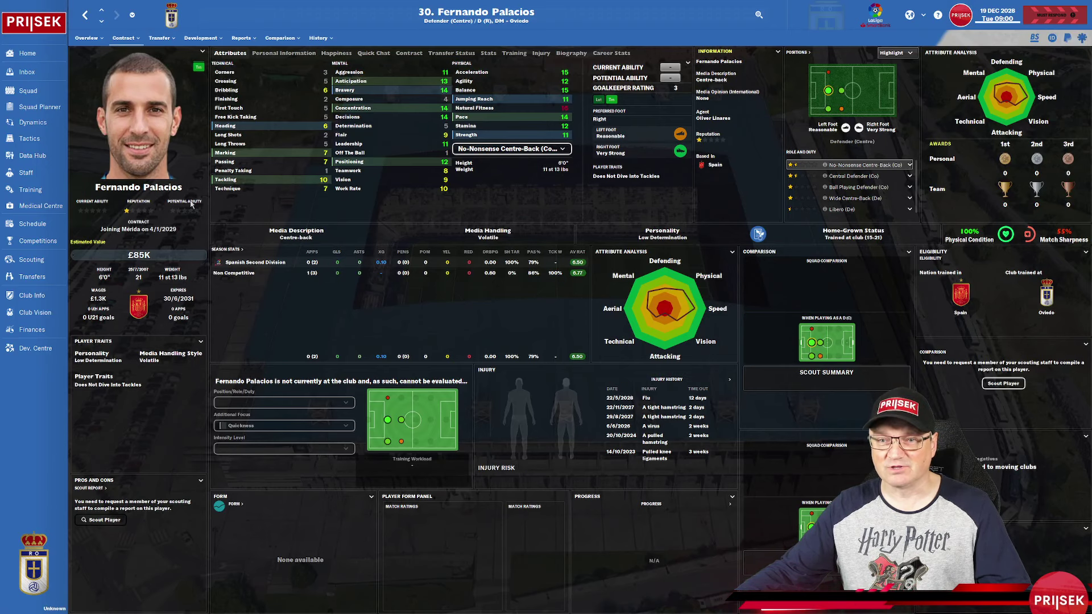
pyautogui.press('BackSpace')
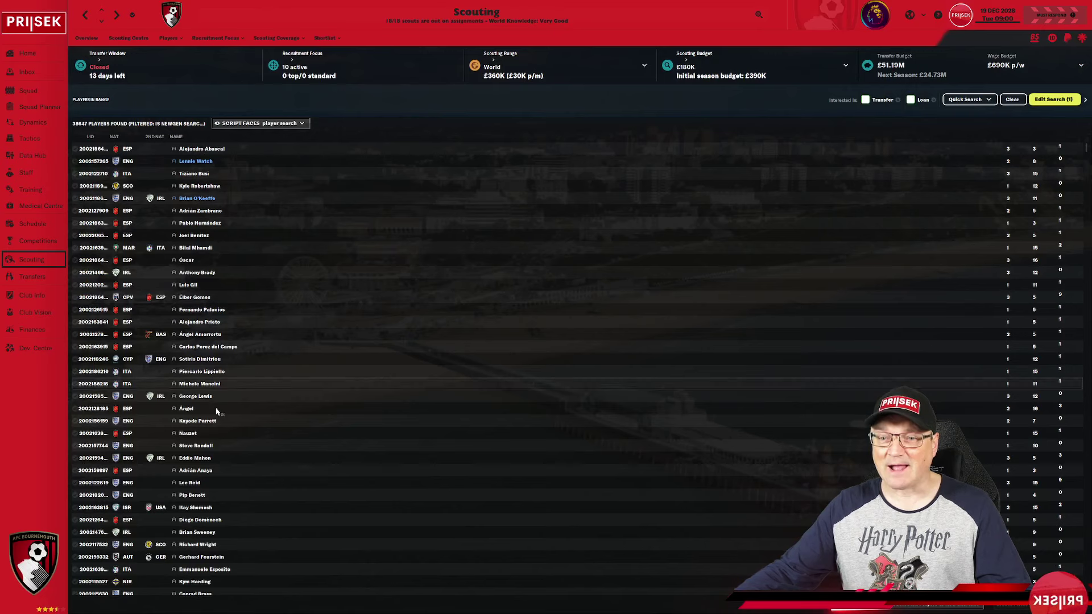
pyautogui.click(202, 396)
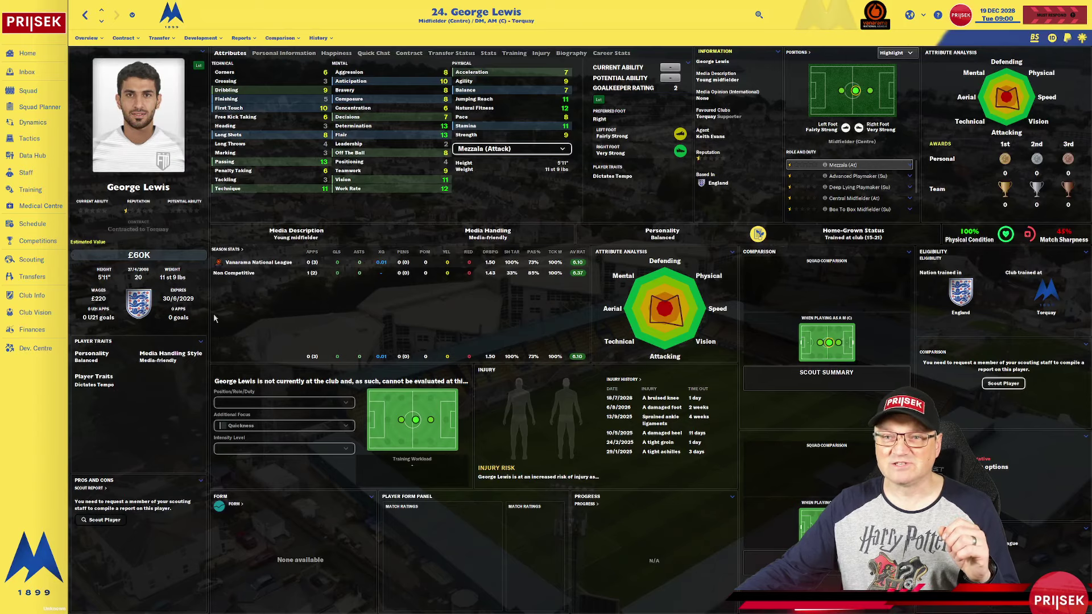
pyautogui.click(85, 16)
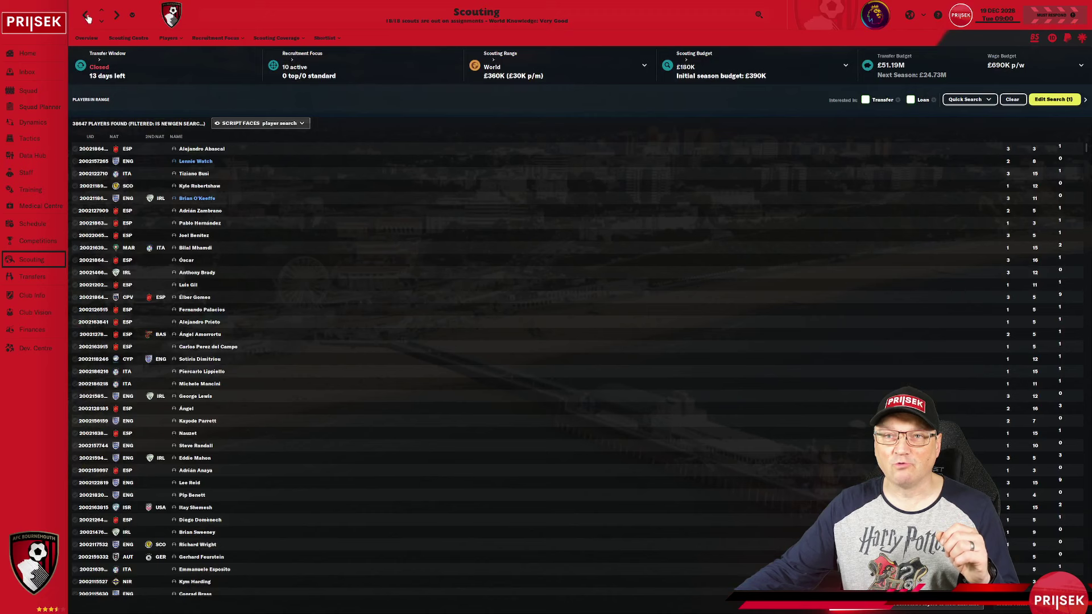
pyautogui.click(186, 408)
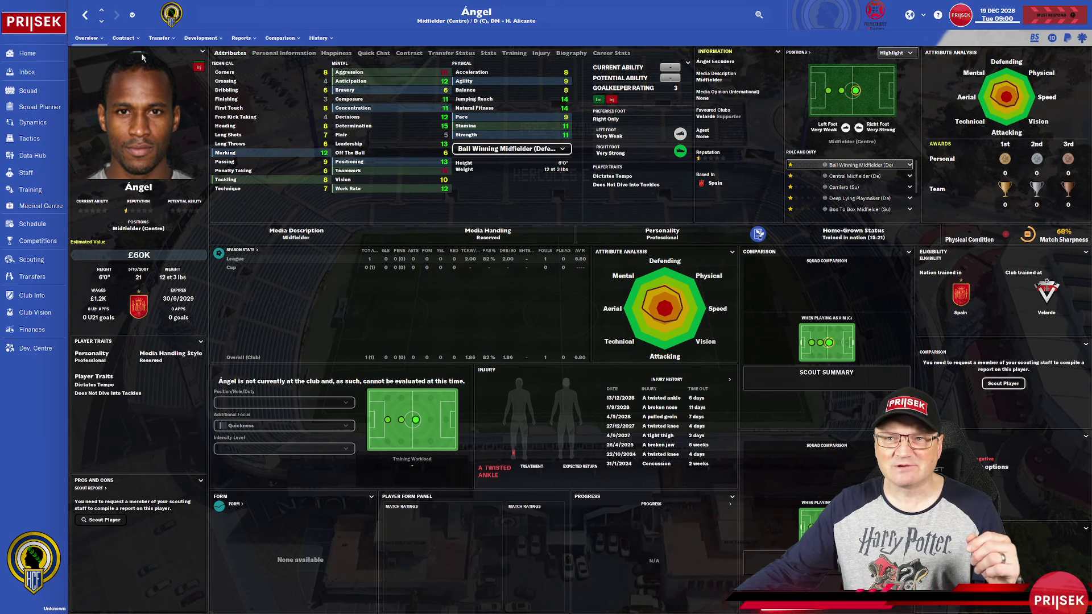
pyautogui.click(85, 16)
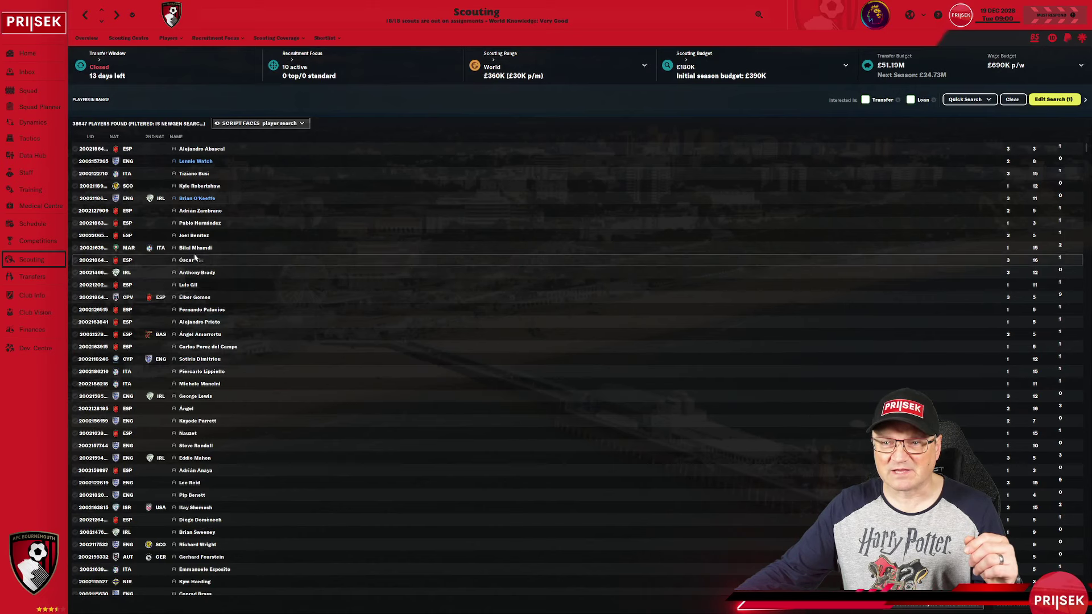
pyautogui.click(194, 236)
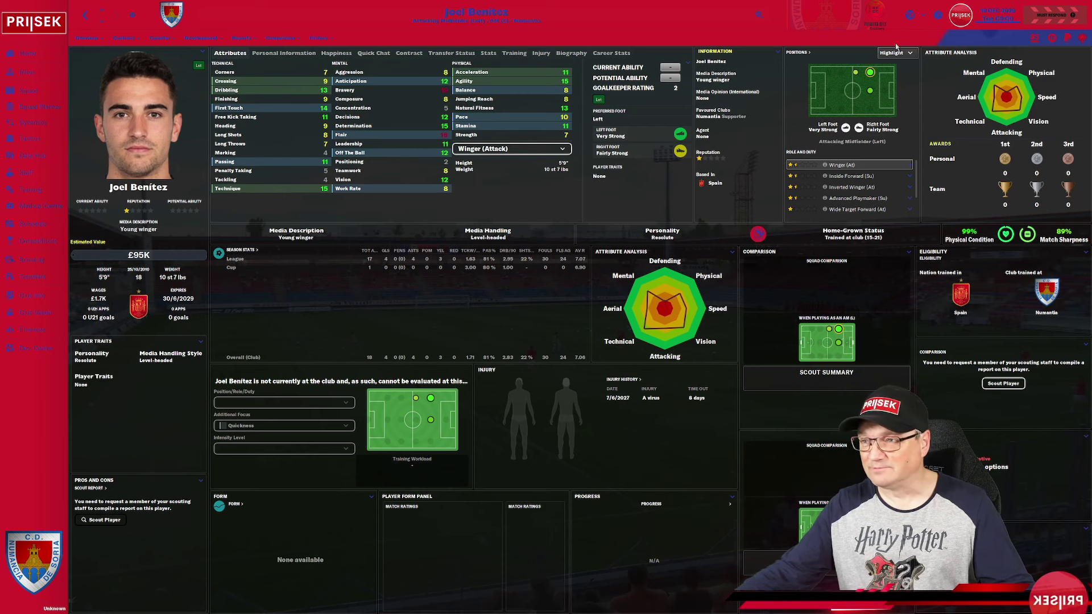
# Step: In the Interface preferences, turn skin caching on, turn off reloading the skin when confirming changes, and confirm
pyautogui.click(959, 20)
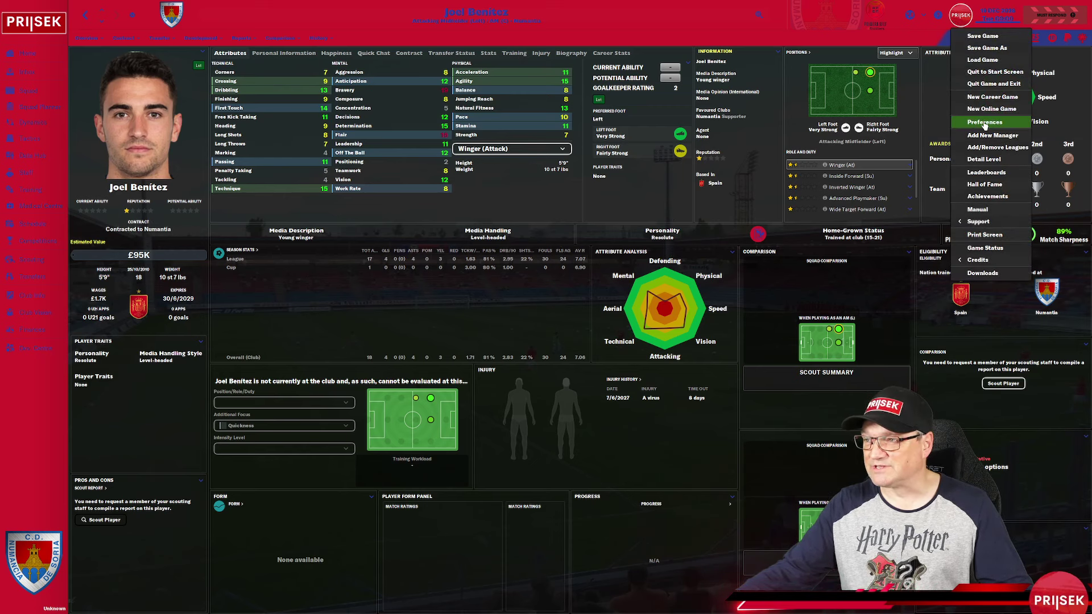
pyautogui.click(984, 123)
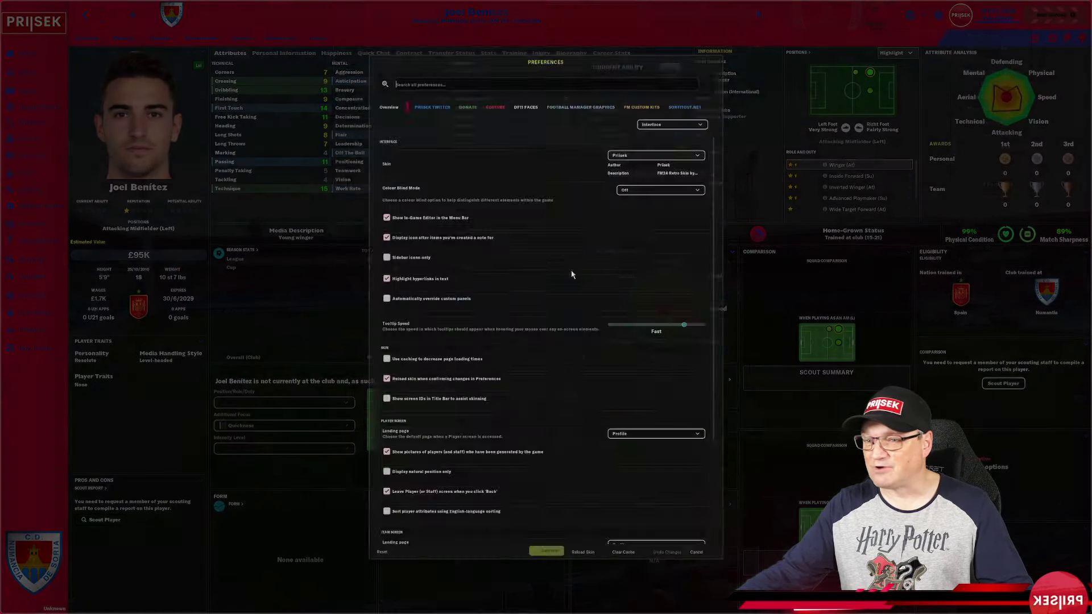
pyautogui.click(379, 371)
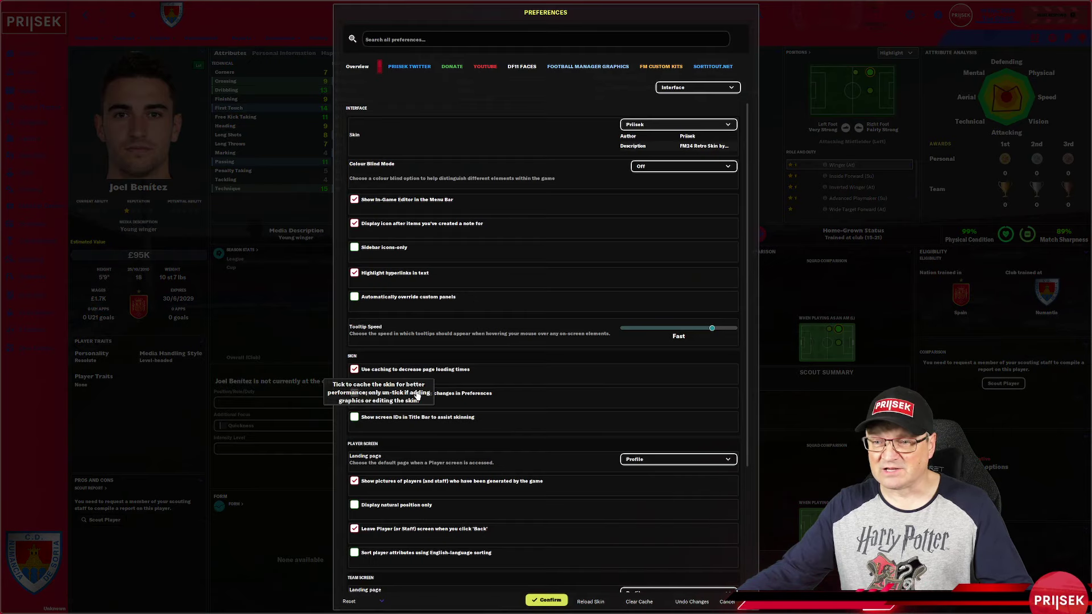
pyautogui.click(375, 395)
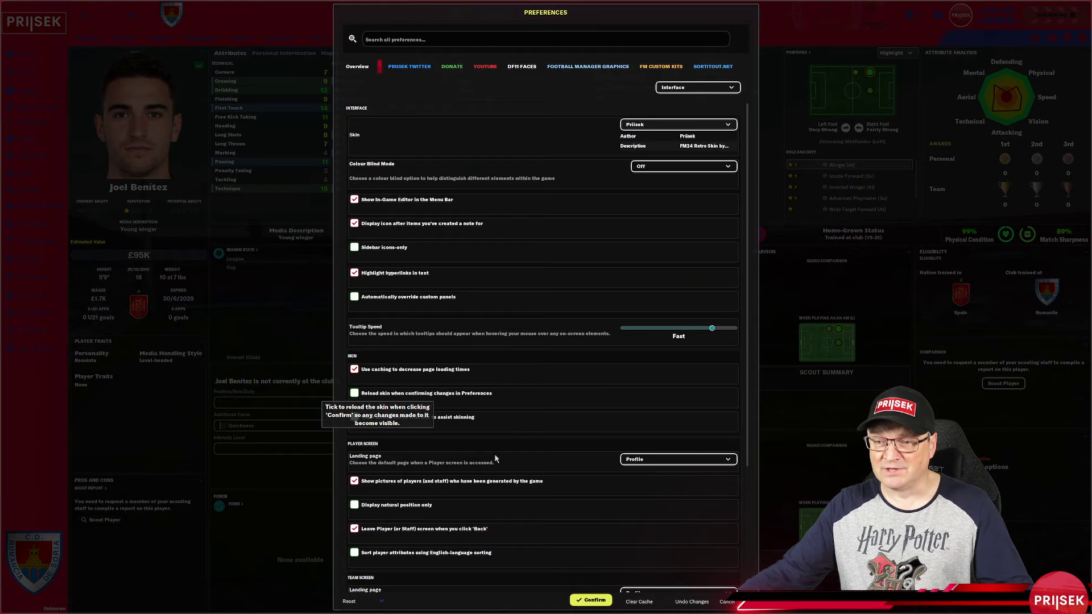
pyautogui.click(591, 601)
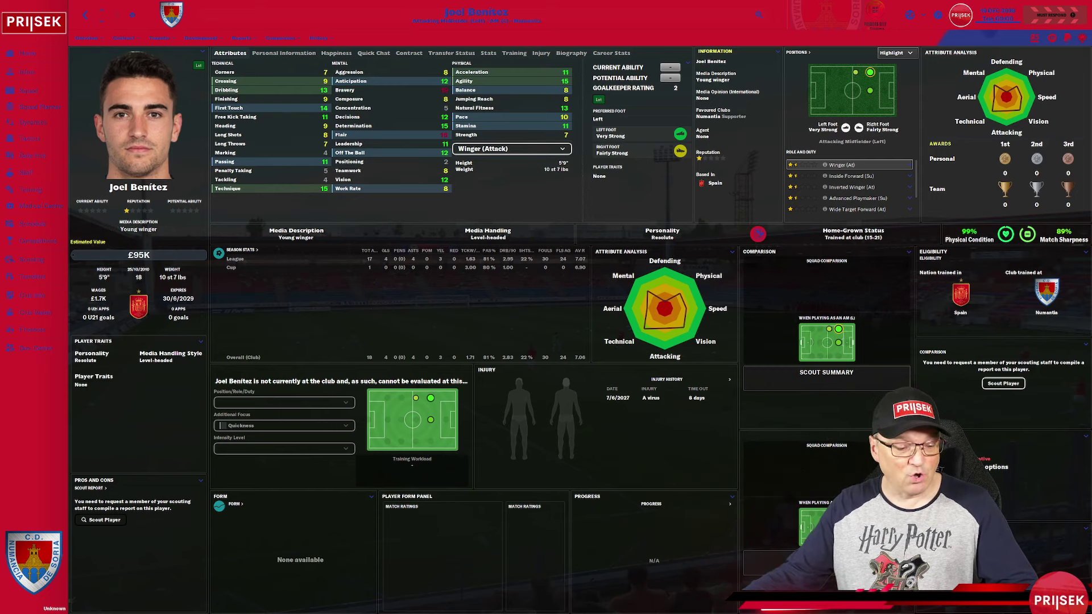
# Step: Switch to NewGAN-Manager and look at the mode that follows Generate
pyautogui.hotkey('alt', 'Tab')
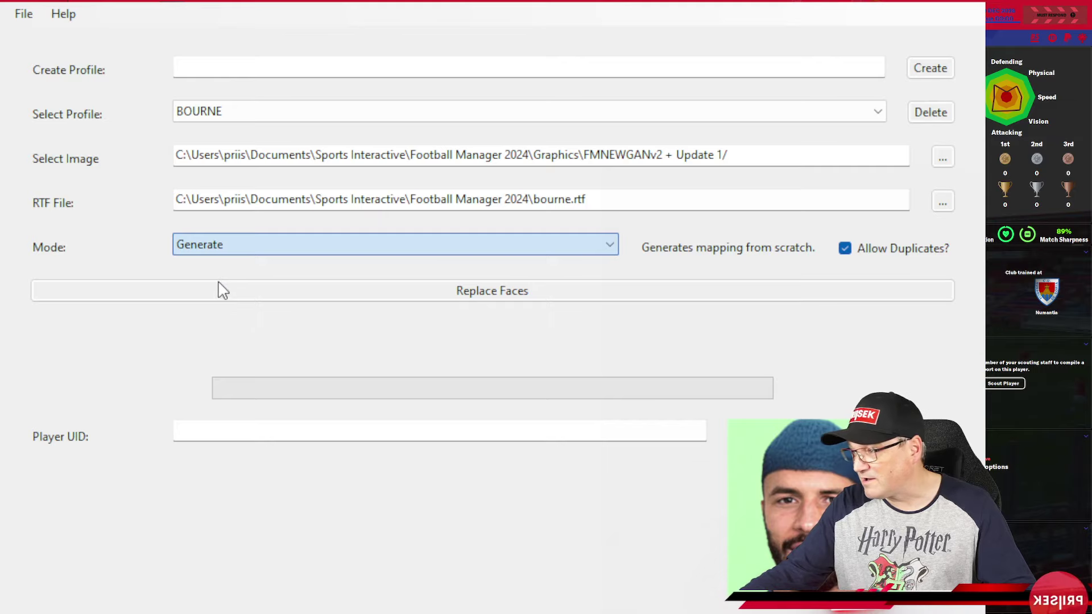
pyautogui.press('Down')
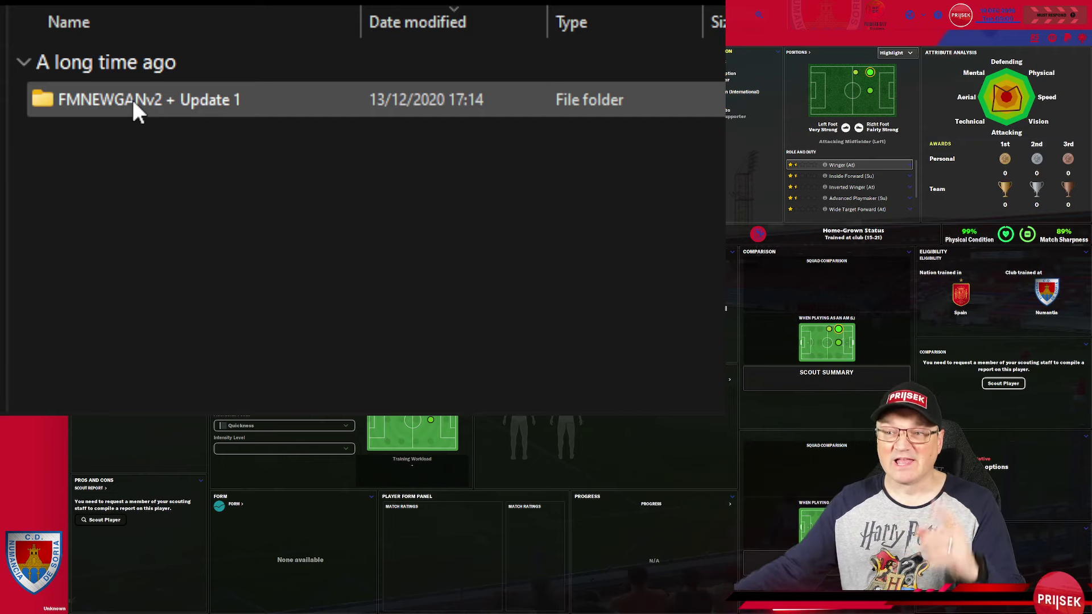
# Step: Rename the "FMNEWGANv2 + Update 1" folder as "FMNEWGANv STAFF"
pyautogui.click(133, 103)
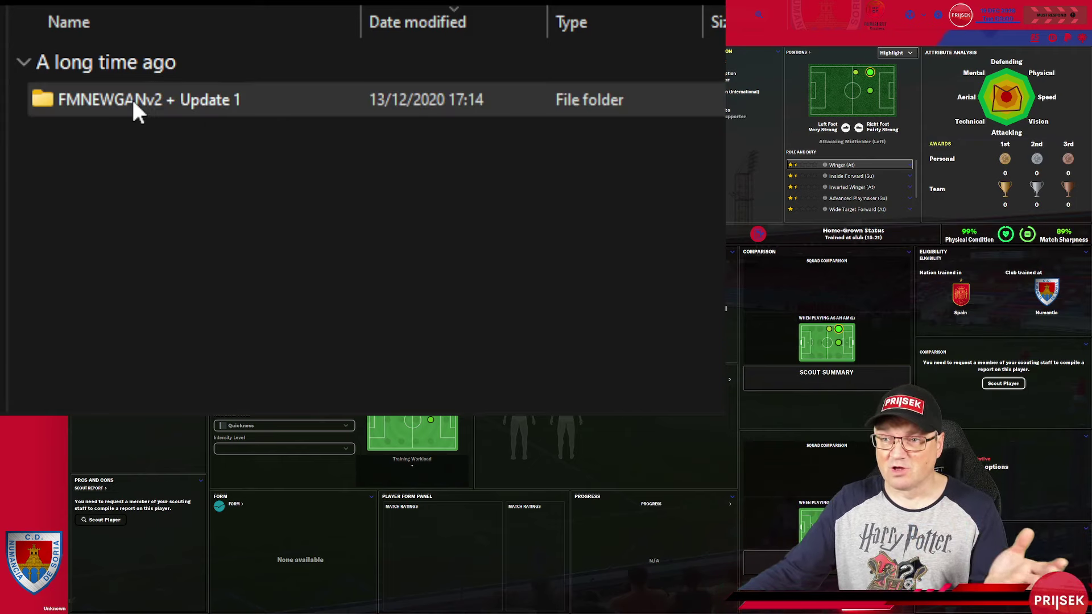
pyautogui.press('F2')
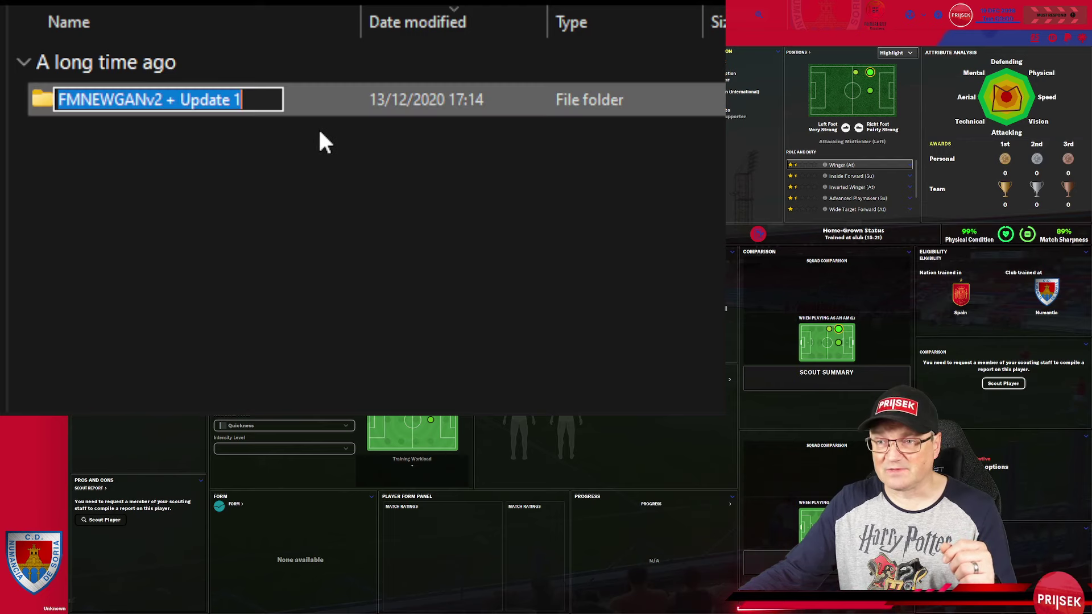
pyautogui.moveTo(271, 99); pyautogui.dragTo(170, 100)
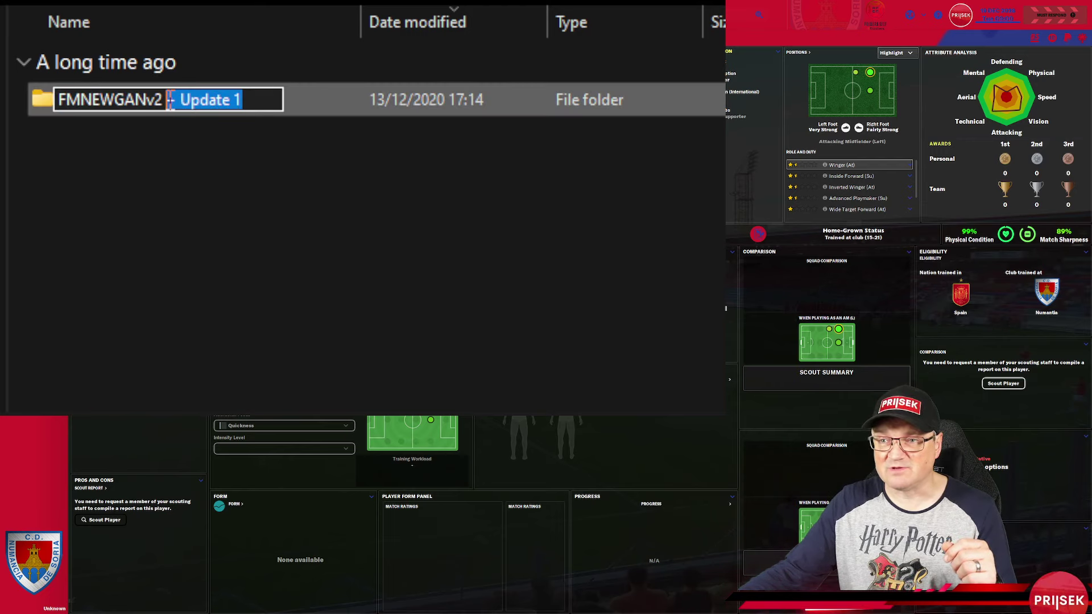
pyautogui.press('BackSpace')
pyautogui.press('BackSpace')
pyautogui.press('BackSpace')
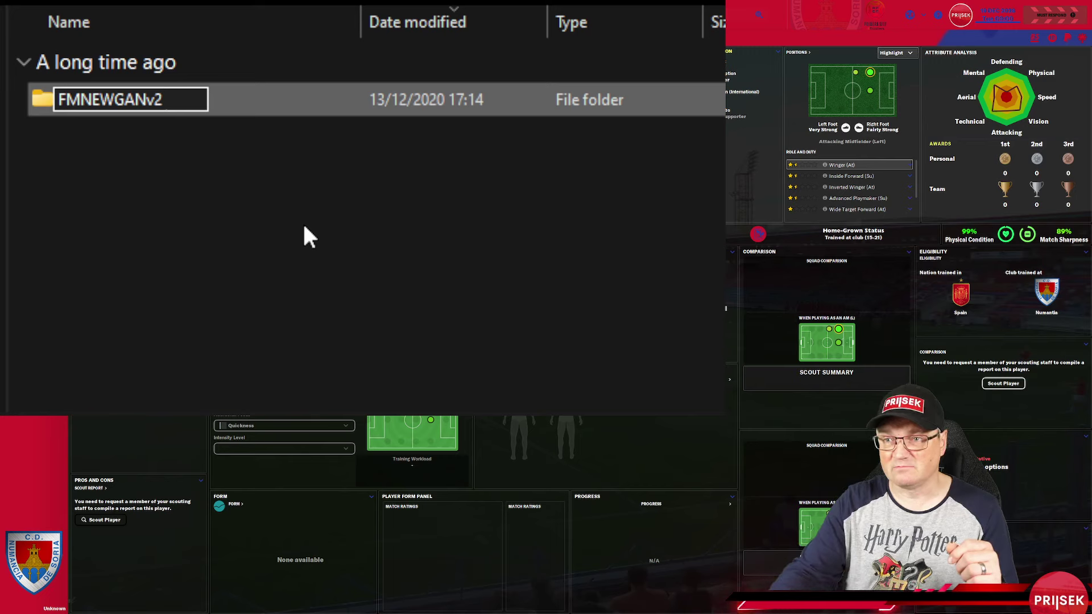
pyautogui.write('S')
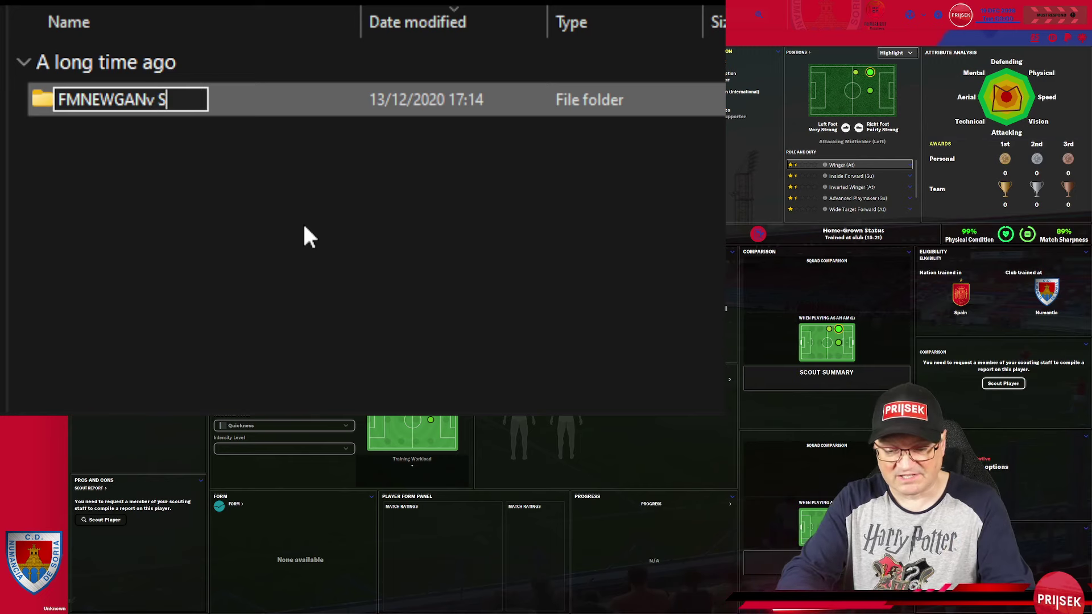
pyautogui.write('TAFF')
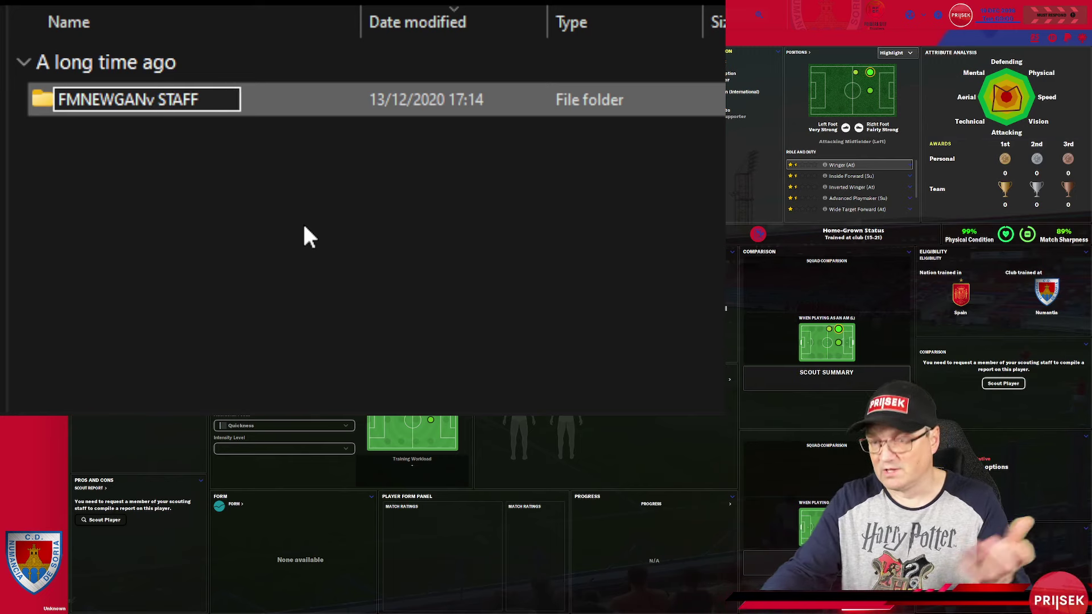
pyautogui.press('Return')
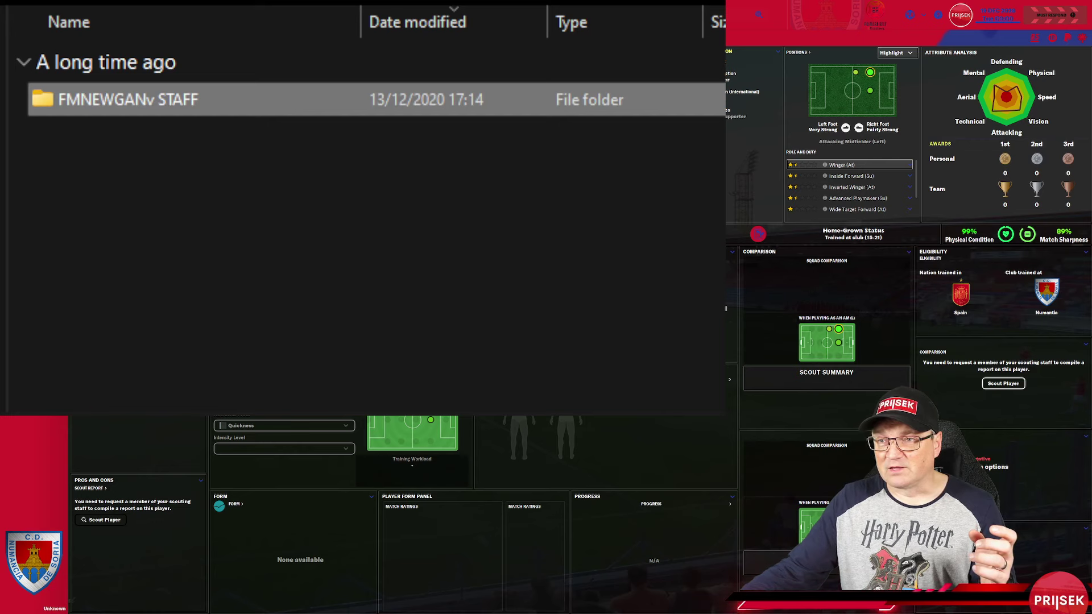
# Step: Place the FMNEWGANv STAFF folder alongside the FMNEWGANv2 + Update 1 folder in the graphics directory
pyautogui.click(299, 5)
pyautogui.hotkey('alt', 'Left')
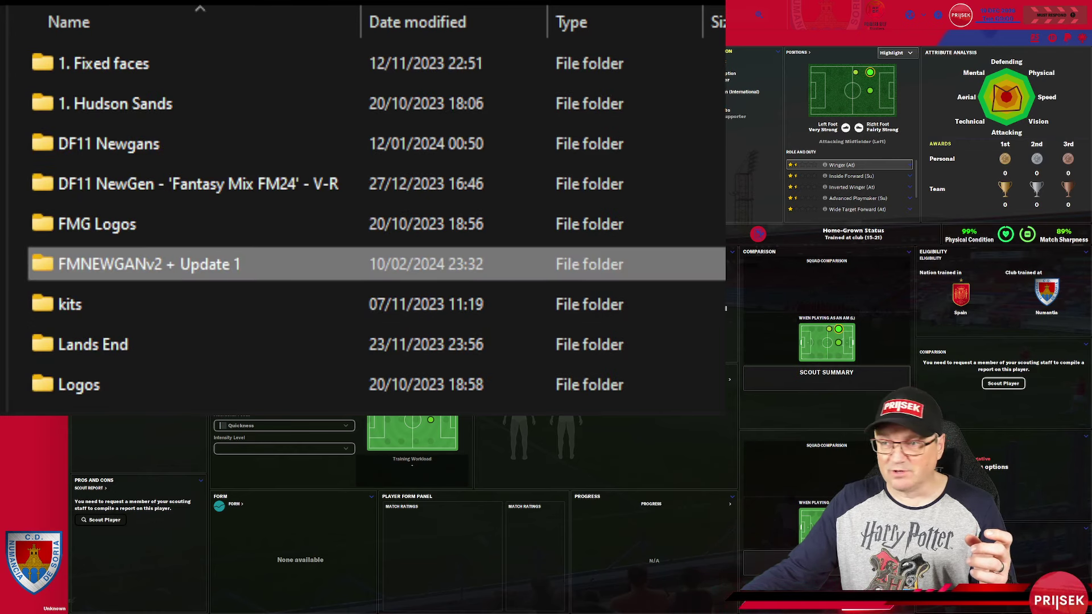
pyautogui.press('Escape')
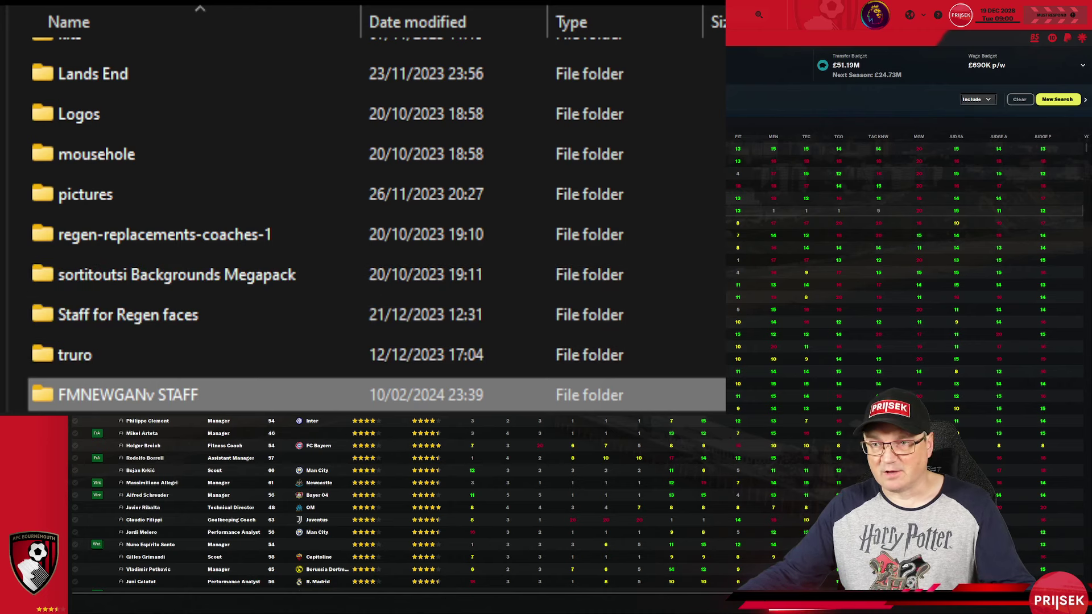
# Step: Look through the contents of the FMNEWGANv STAFF and FMNEWGANv2 + Update 1 folders to compare their subfolders and files
pyautogui.doubleClick(157, 391)
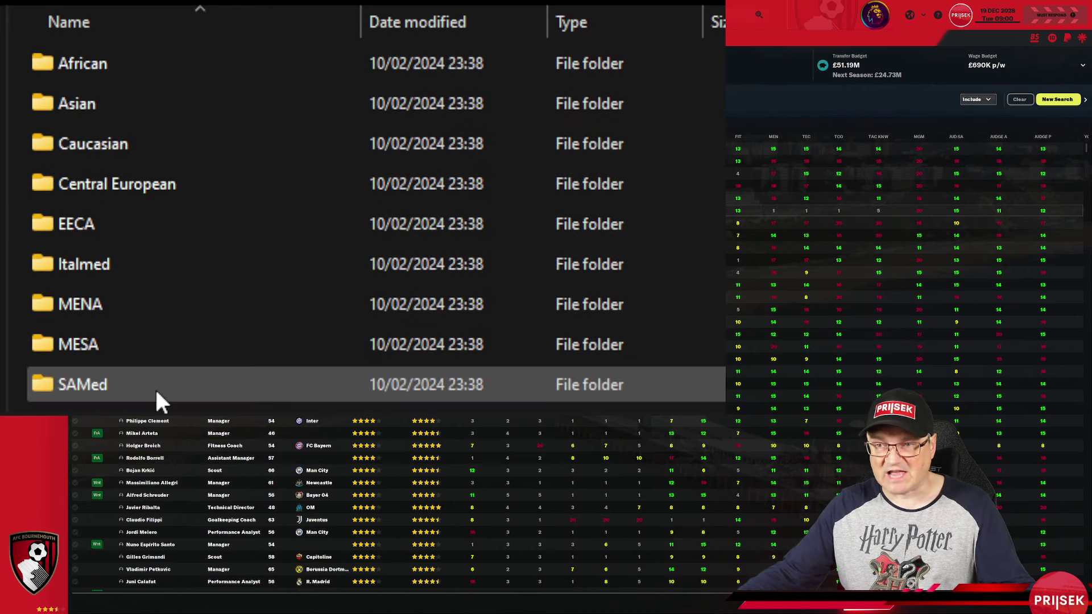
pyautogui.scroll(-2, 239, 265)
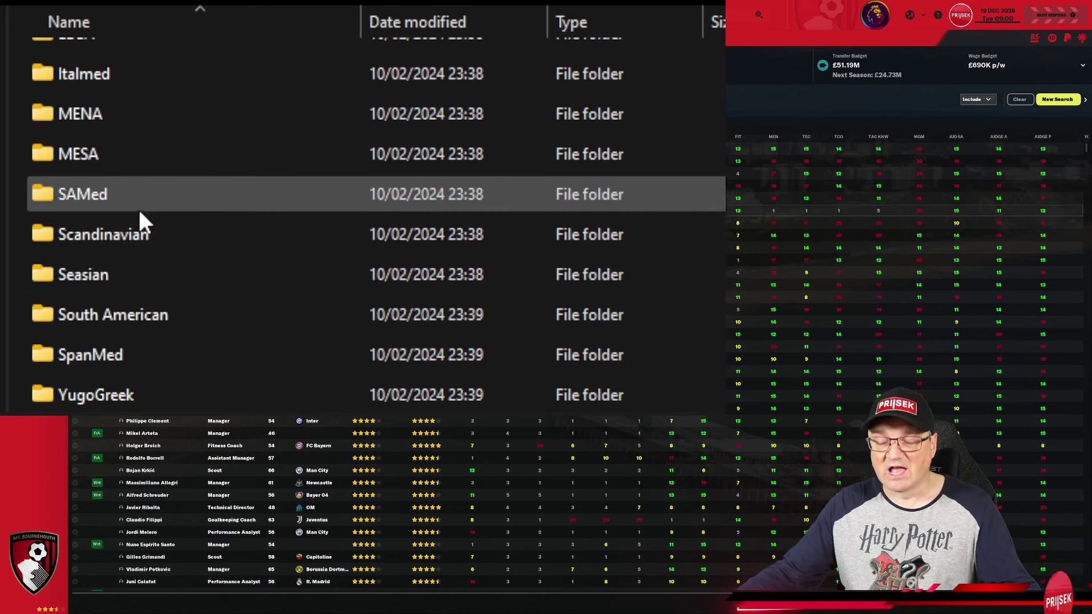
pyautogui.scroll(2, 172, 307)
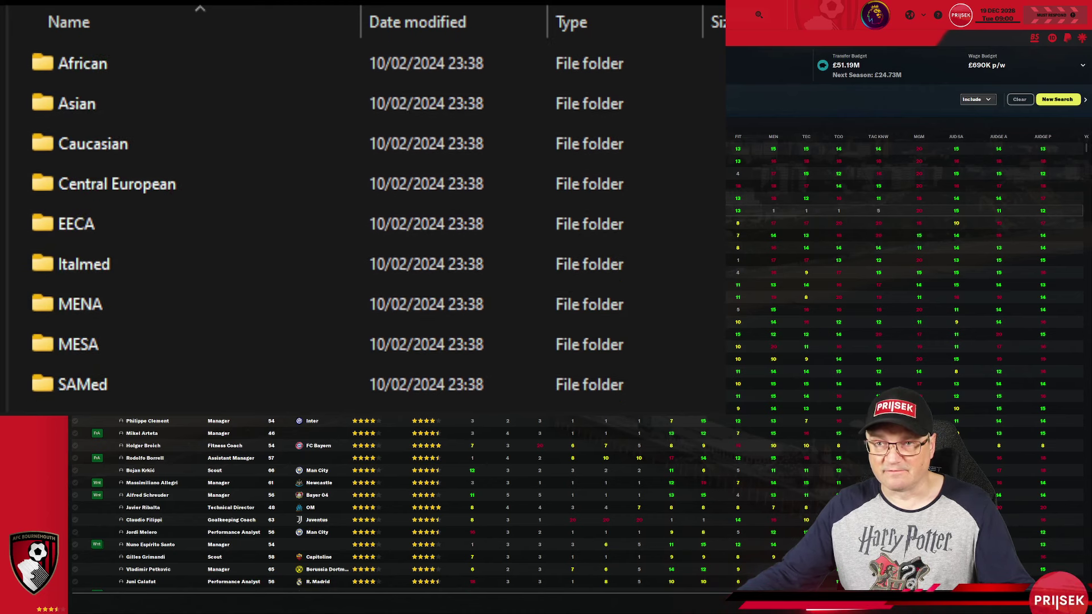
pyautogui.hotkey('alt', 'Left')
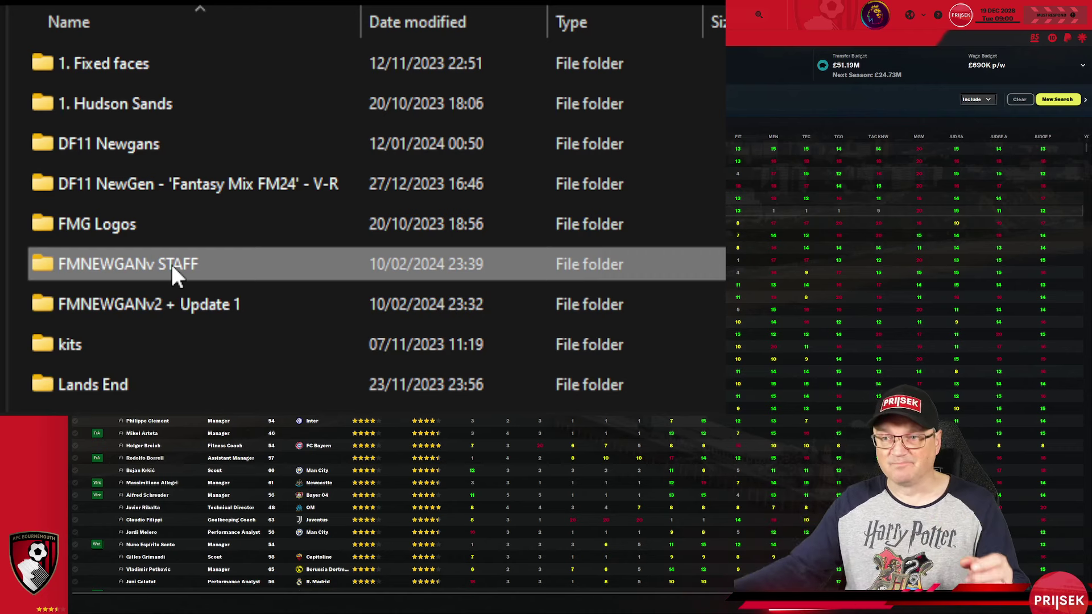
pyautogui.doubleClick(180, 296)
pyautogui.scroll(-3, 174, 335)
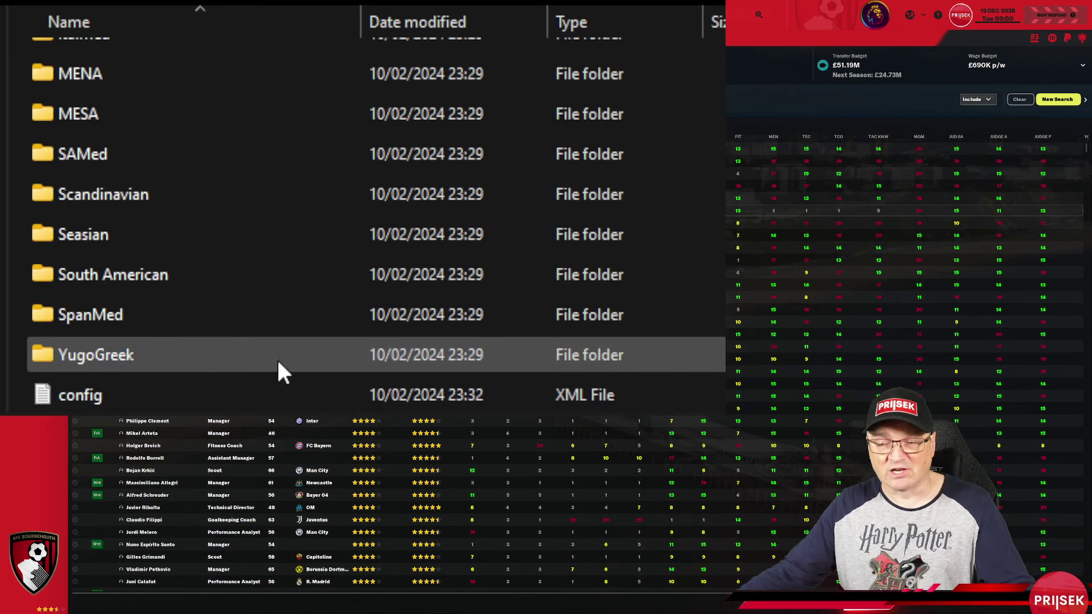
pyautogui.hotkey('alt', 'Left')
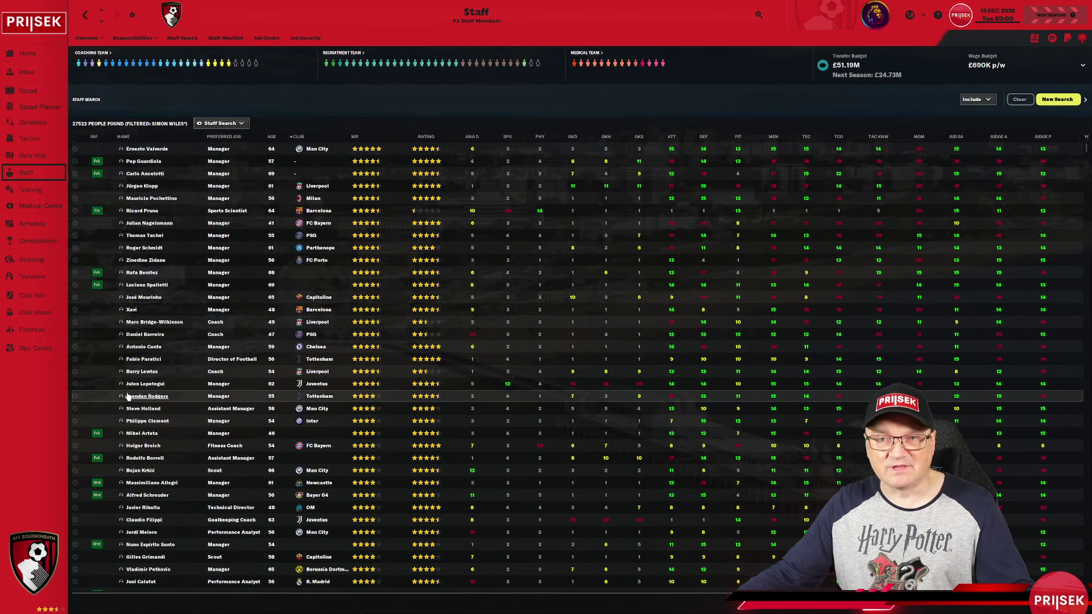
# Step: Switch to Football Manager, open the staff search and check which Include options are ticked
pyautogui.click(30, 175)
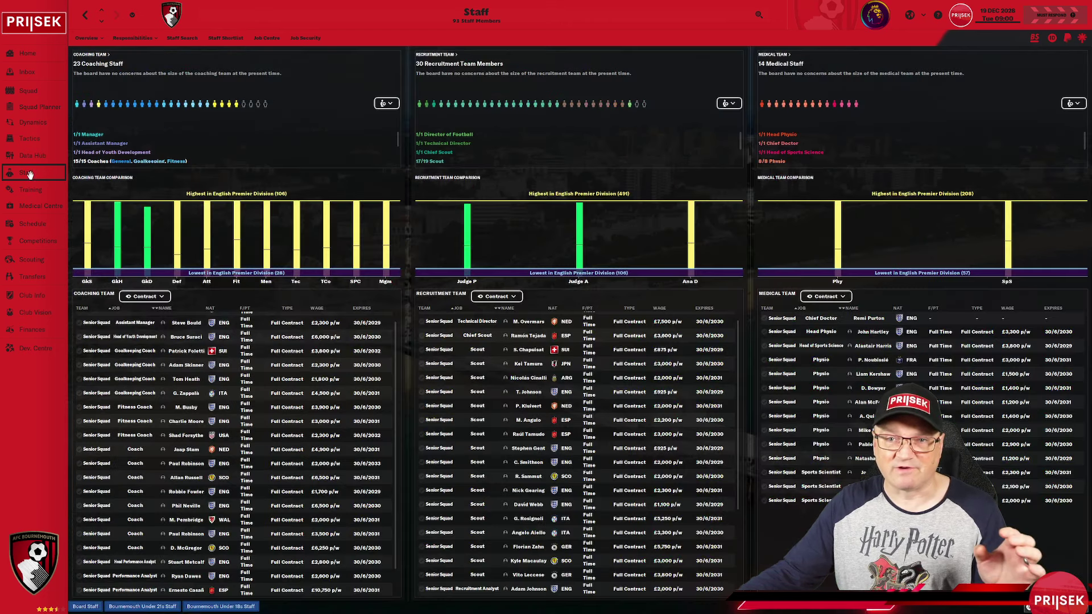
pyautogui.click(180, 39)
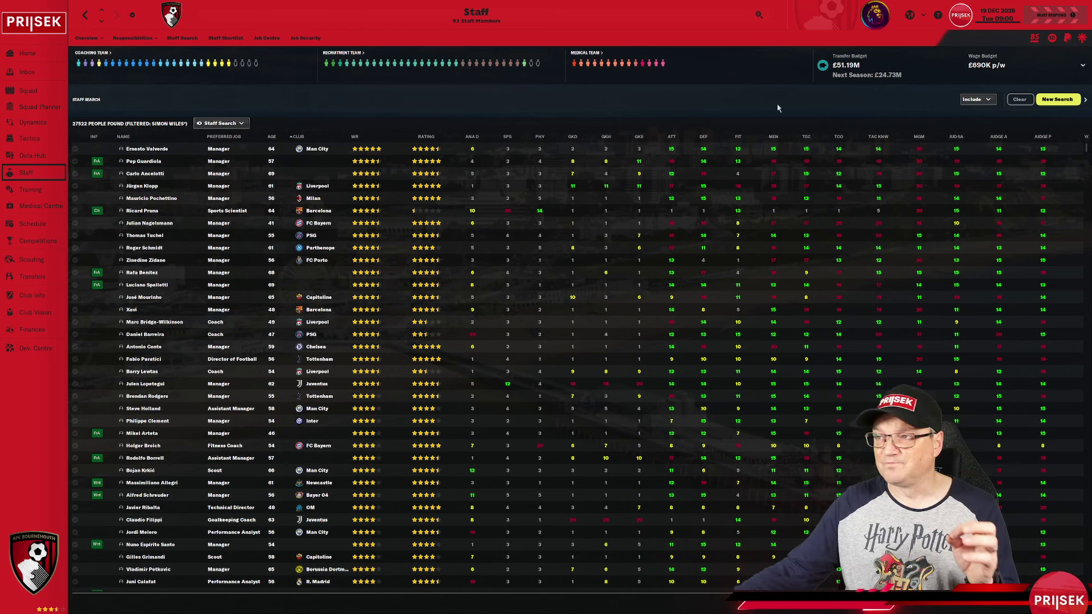
pyautogui.click(978, 103)
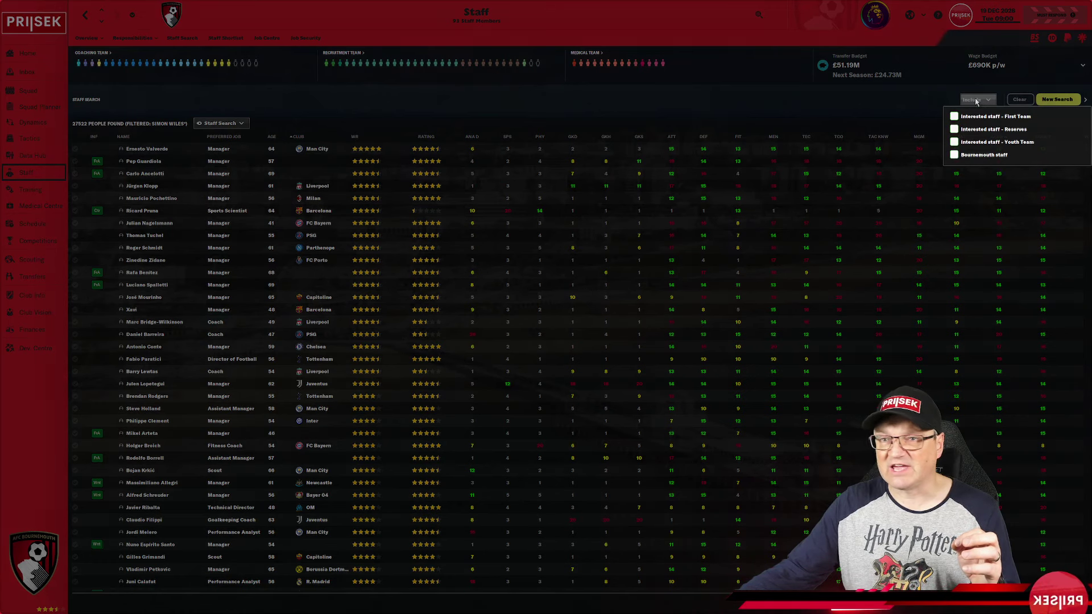
pyautogui.click(977, 101)
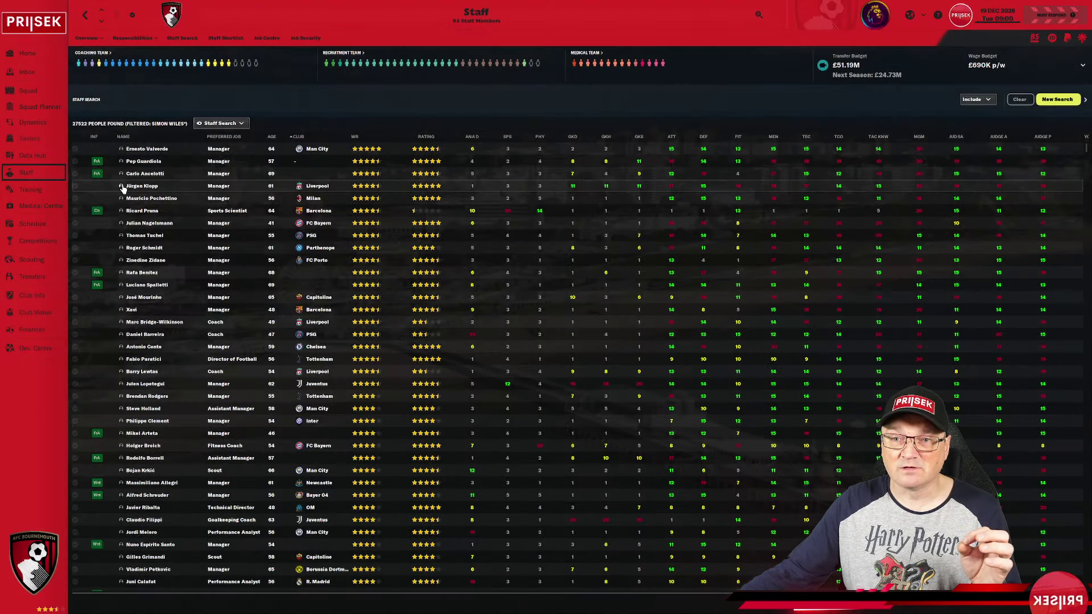
pyautogui.moveTo(122, 188)
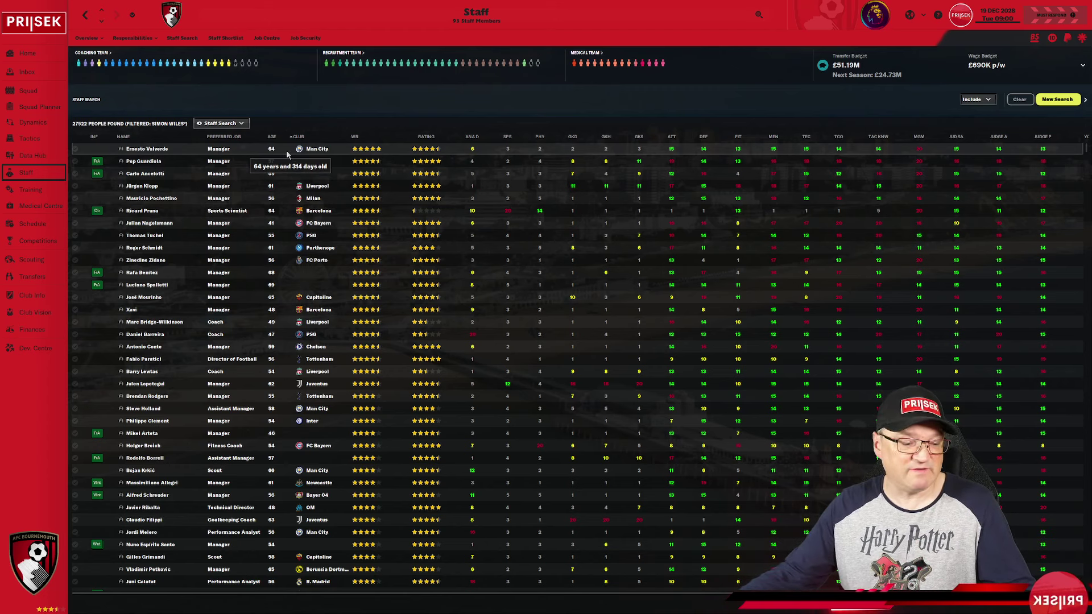
# Step: Import the custom view "SCRIPT FACES staff" into the staff search and acknowledge the import
pyautogui.click(235, 126)
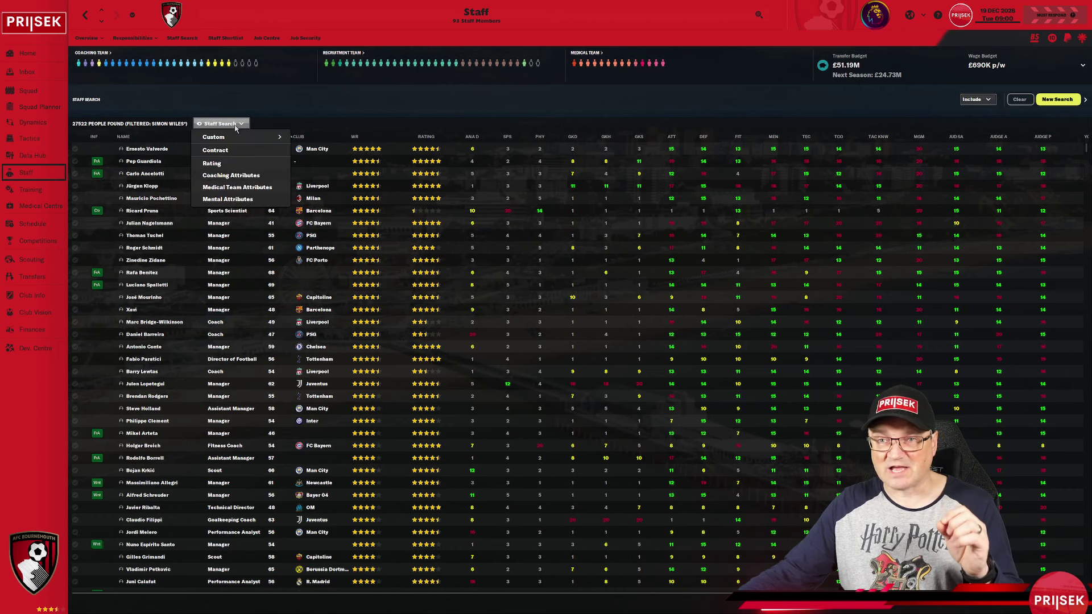
pyautogui.moveTo(243, 138)
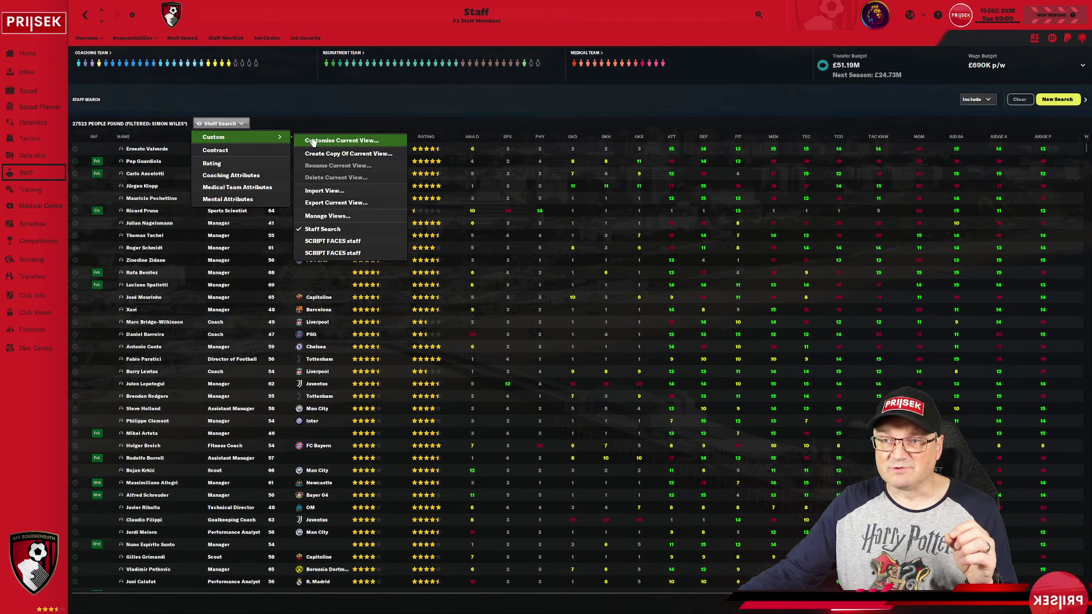
pyautogui.click(325, 192)
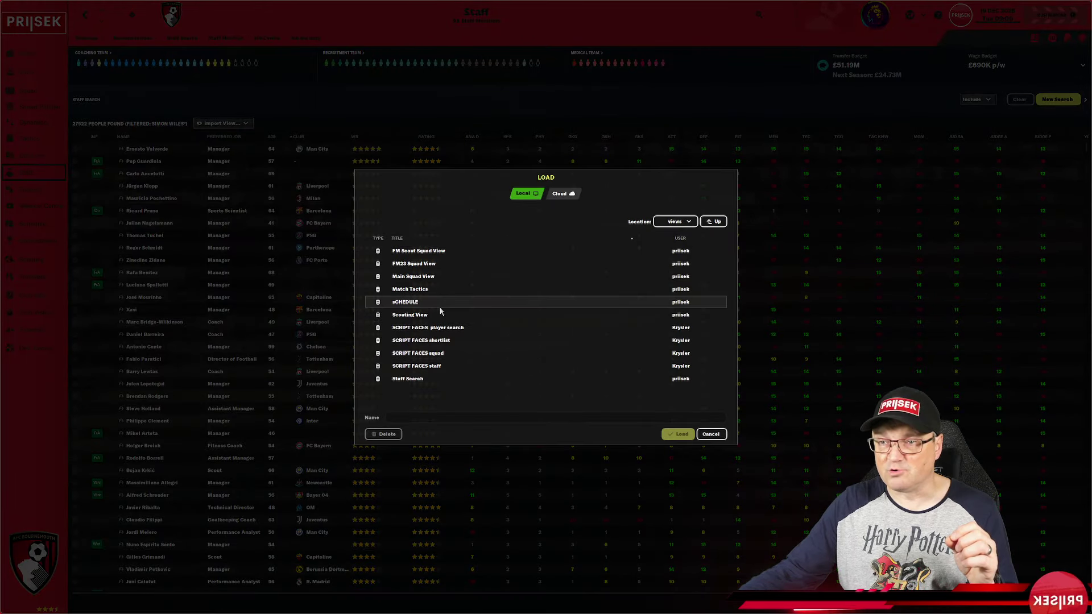
pyautogui.click(432, 368)
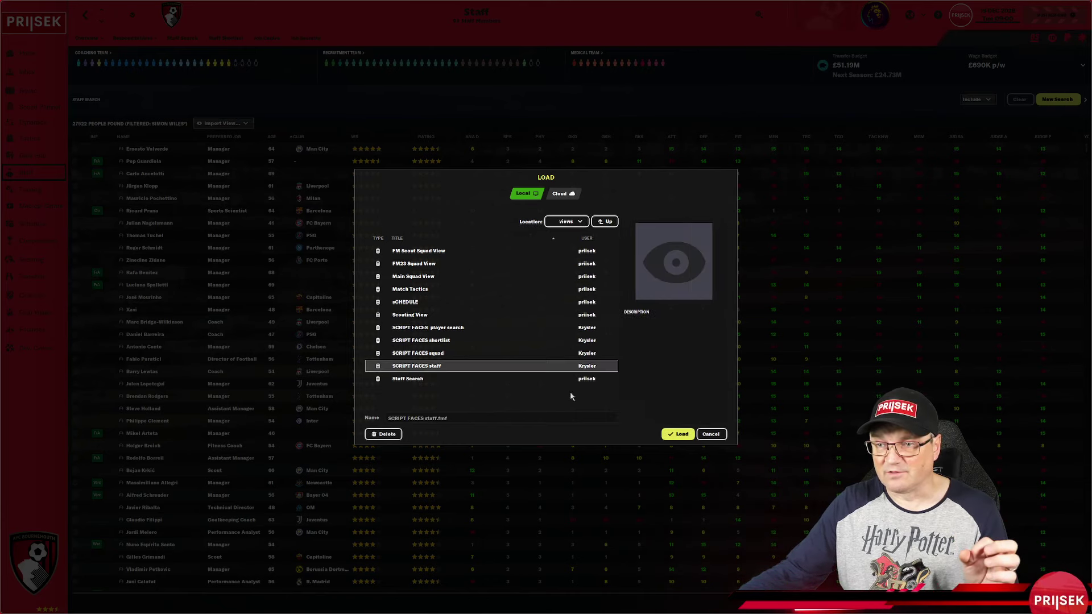
pyautogui.click(677, 434)
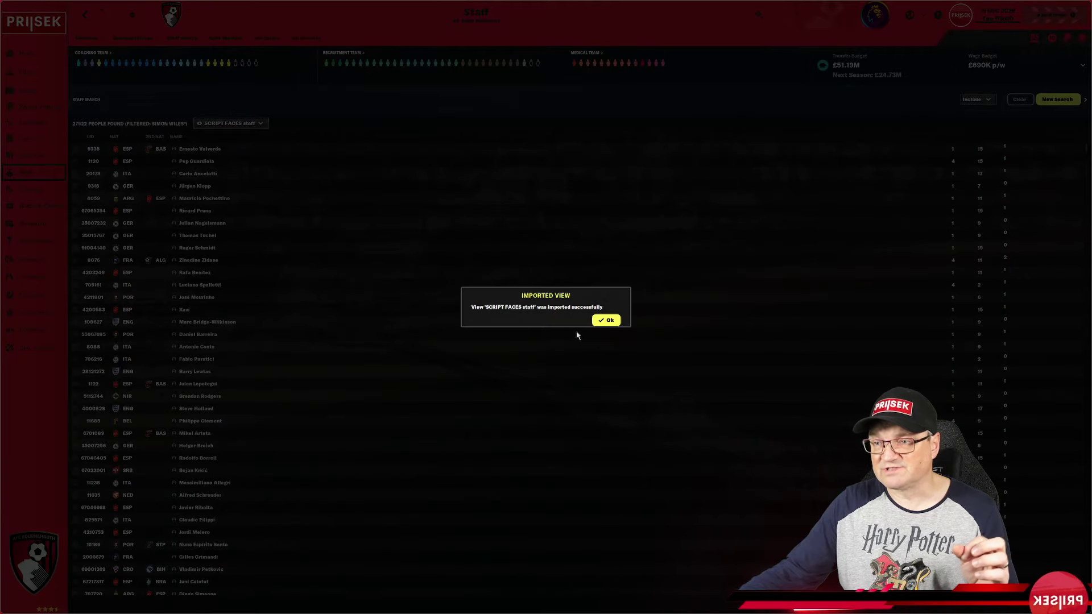
pyautogui.click(605, 320)
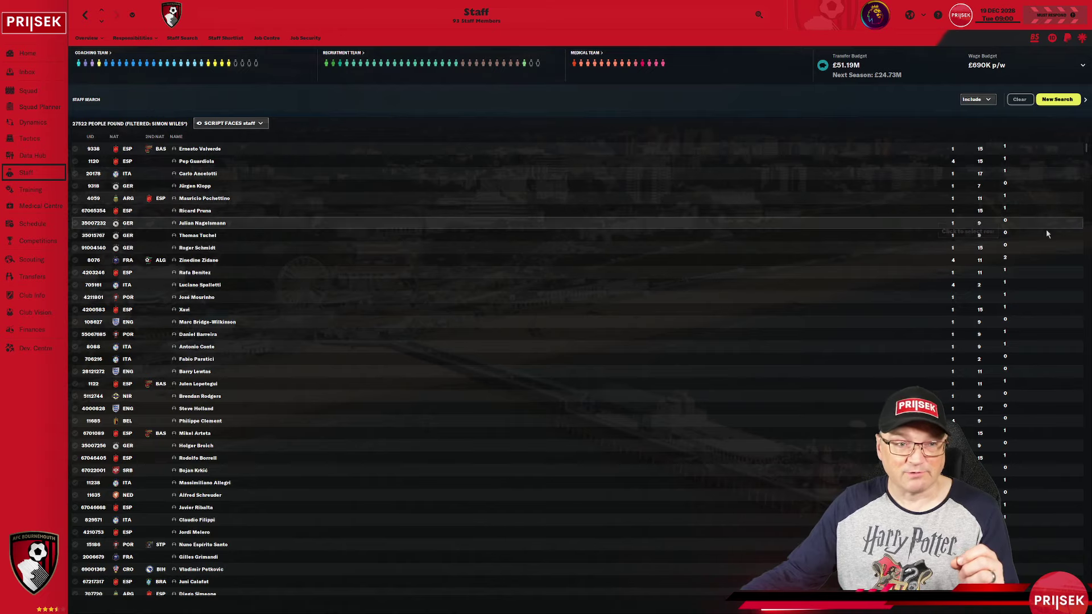
# Step: Start a new staff search and import the "is newgen search filter" filter into its saved filters
pyautogui.click(1056, 100)
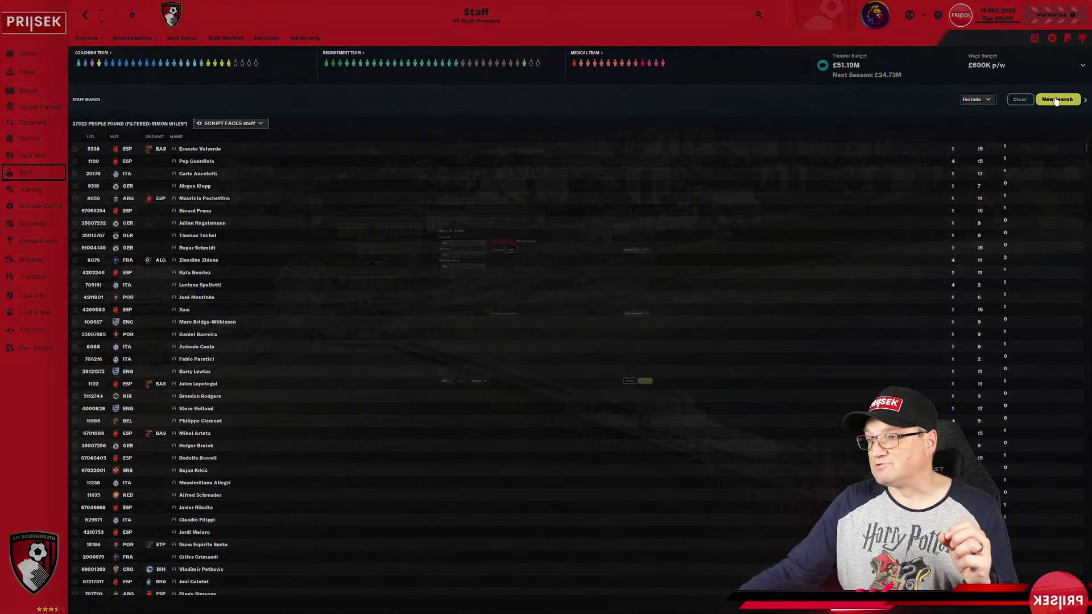
pyautogui.click(348, 453)
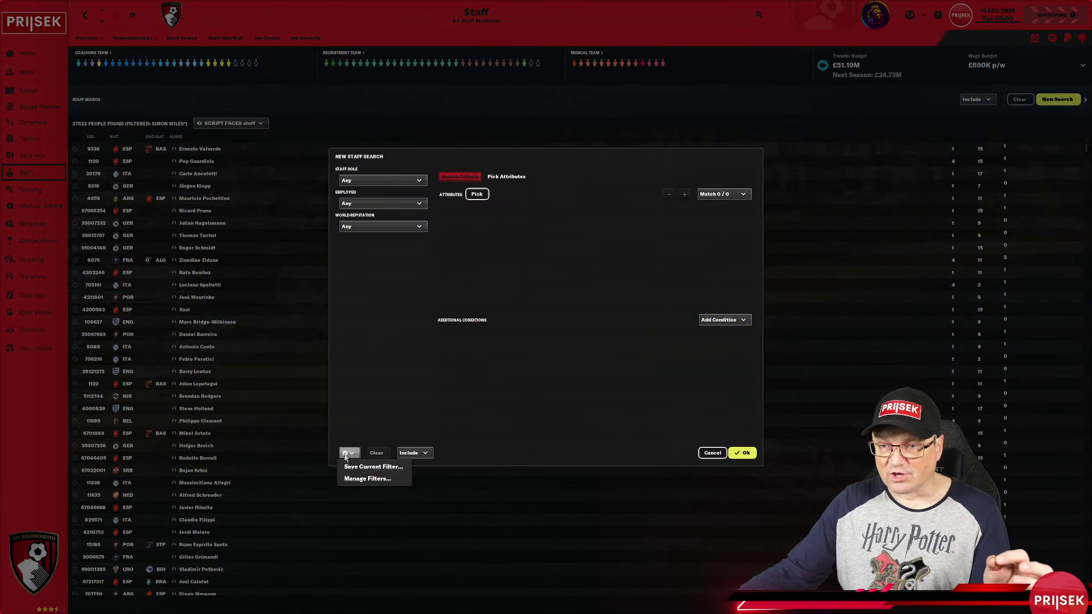
pyautogui.click(366, 479)
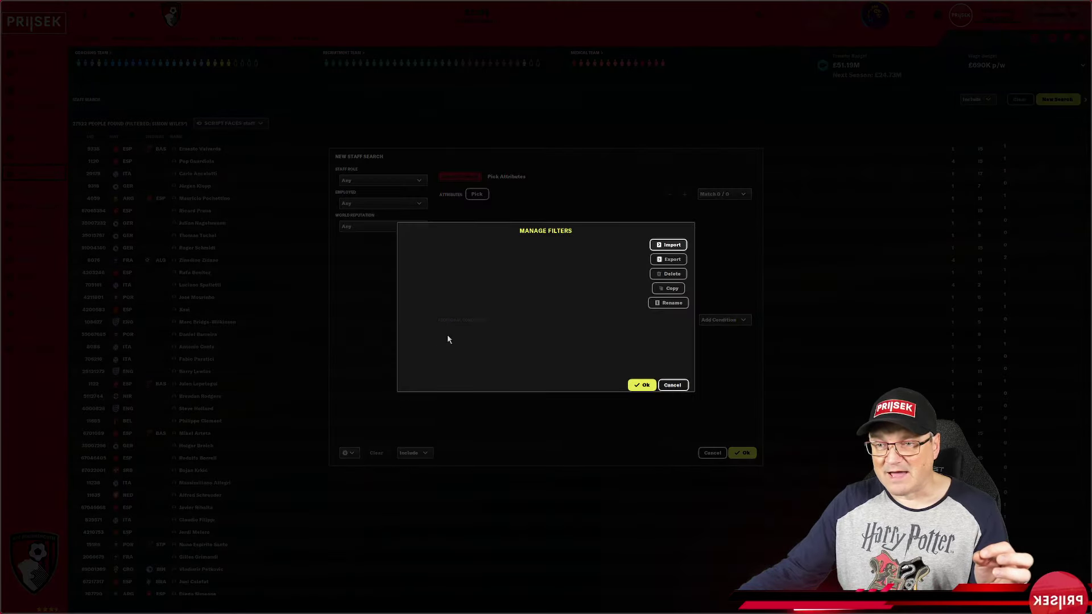
pyautogui.click(658, 249)
pyautogui.click(444, 252)
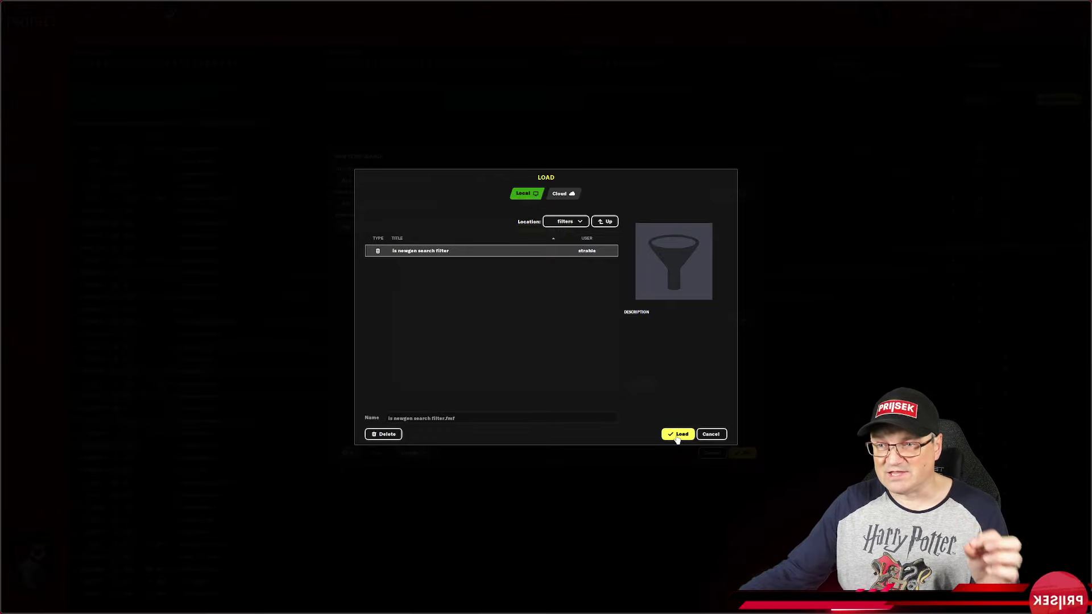
pyautogui.click(677, 436)
pyautogui.click(407, 246)
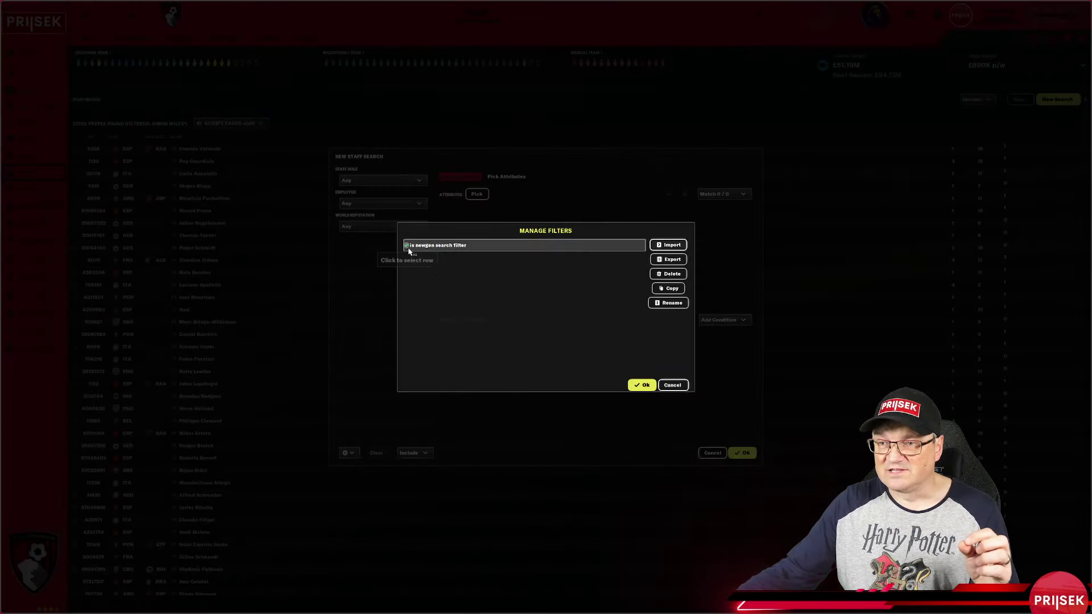
pyautogui.click(641, 385)
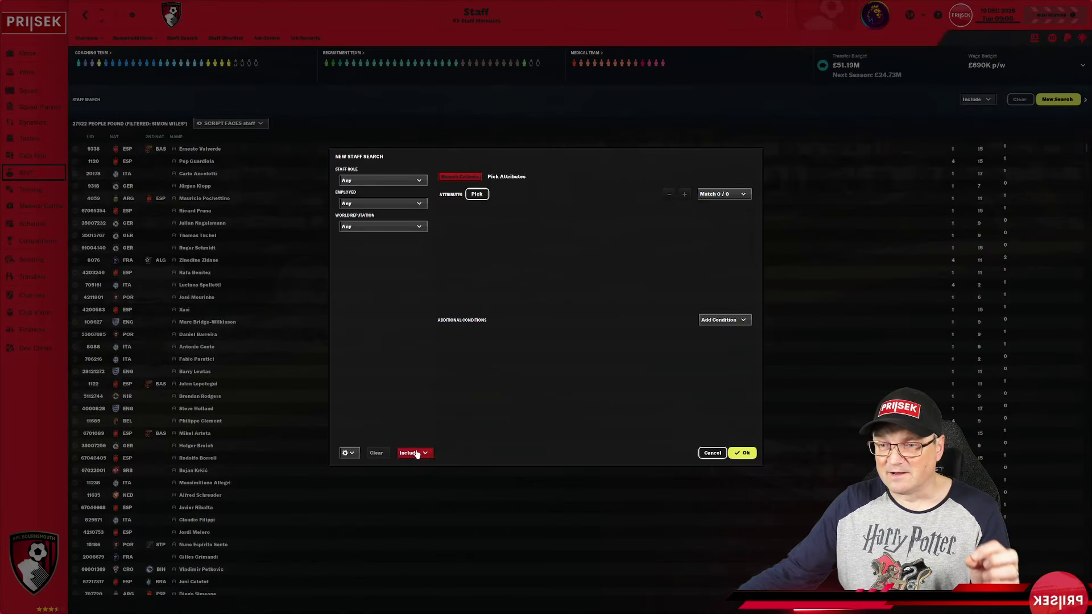
# Step: Check the Include options, apply the saved "is newgen search filter" to the staff search and confirm the search
pyautogui.click(421, 454)
pyautogui.click(446, 424)
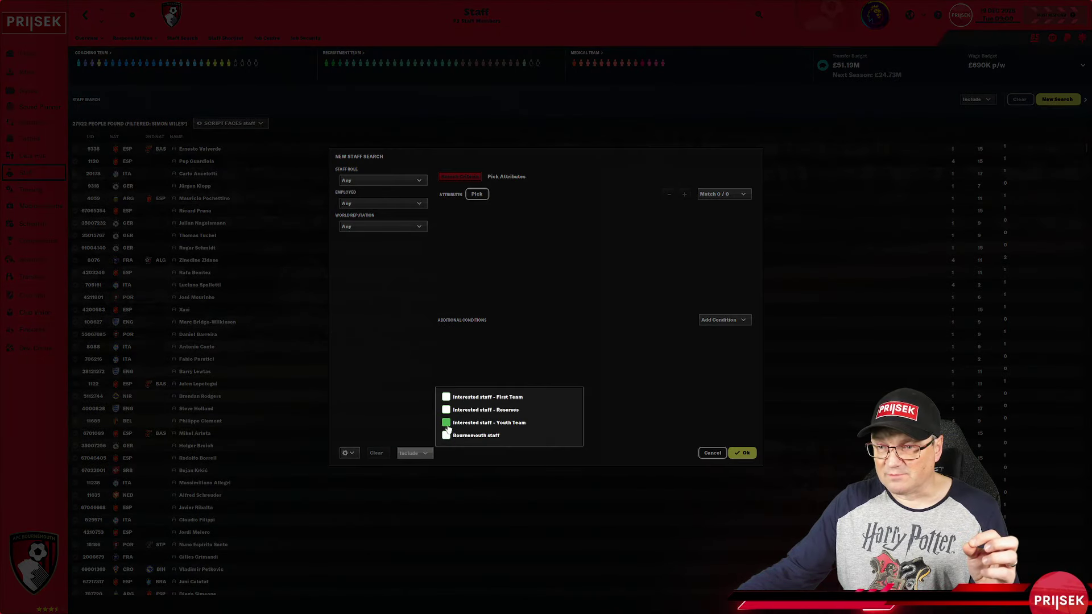
pyautogui.click(415, 454)
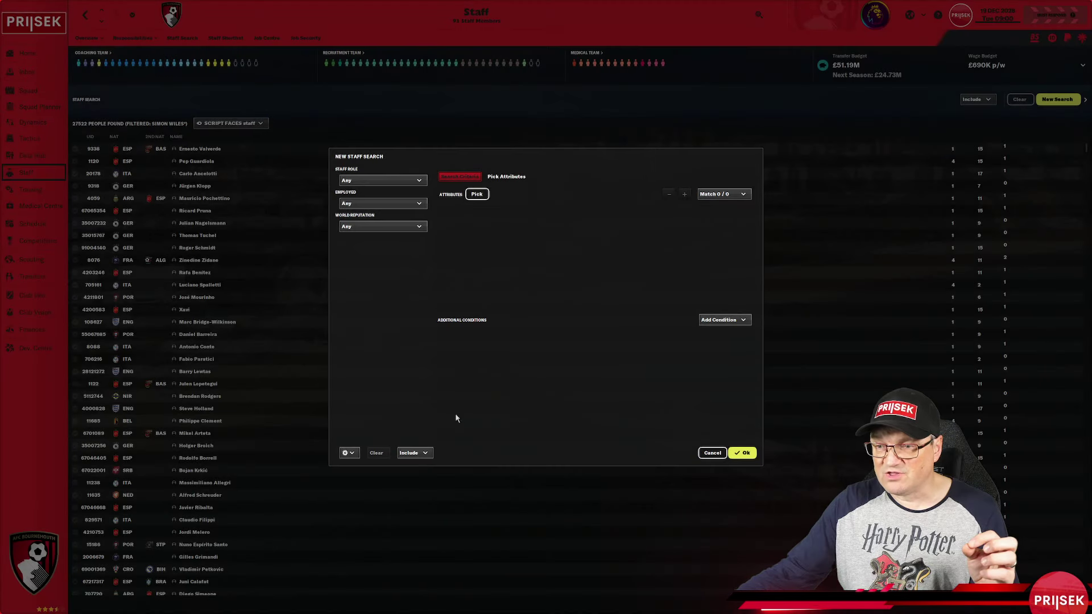
pyautogui.click(349, 453)
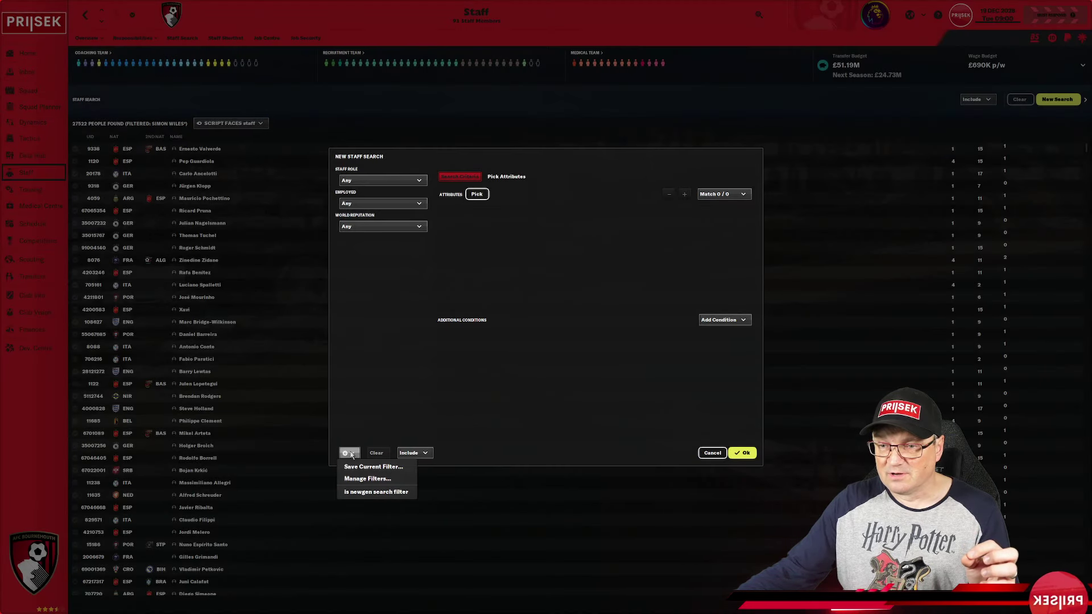
pyautogui.click(363, 493)
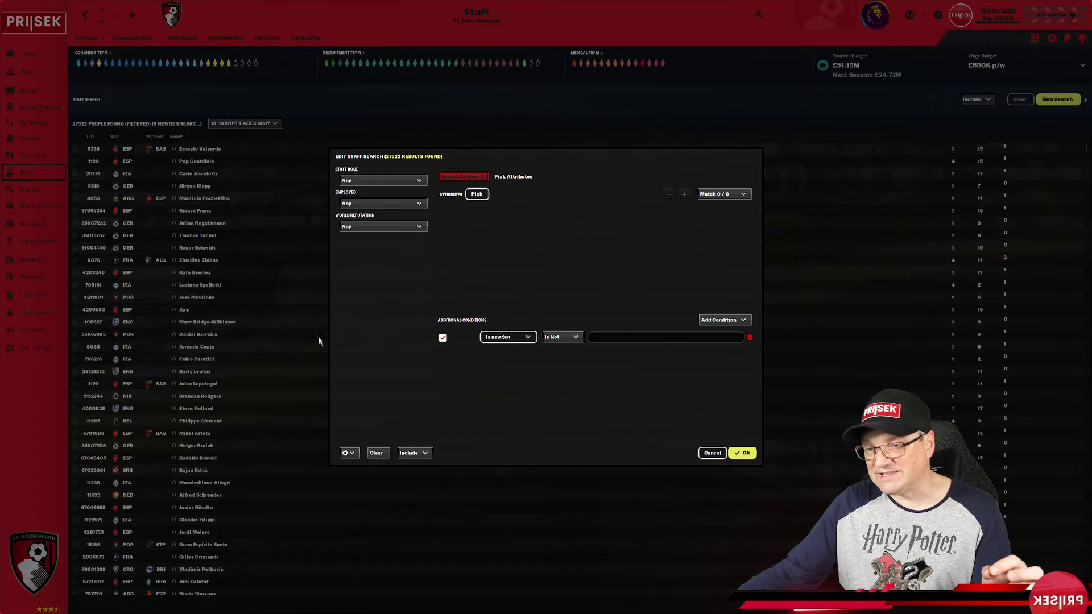
pyautogui.click(412, 454)
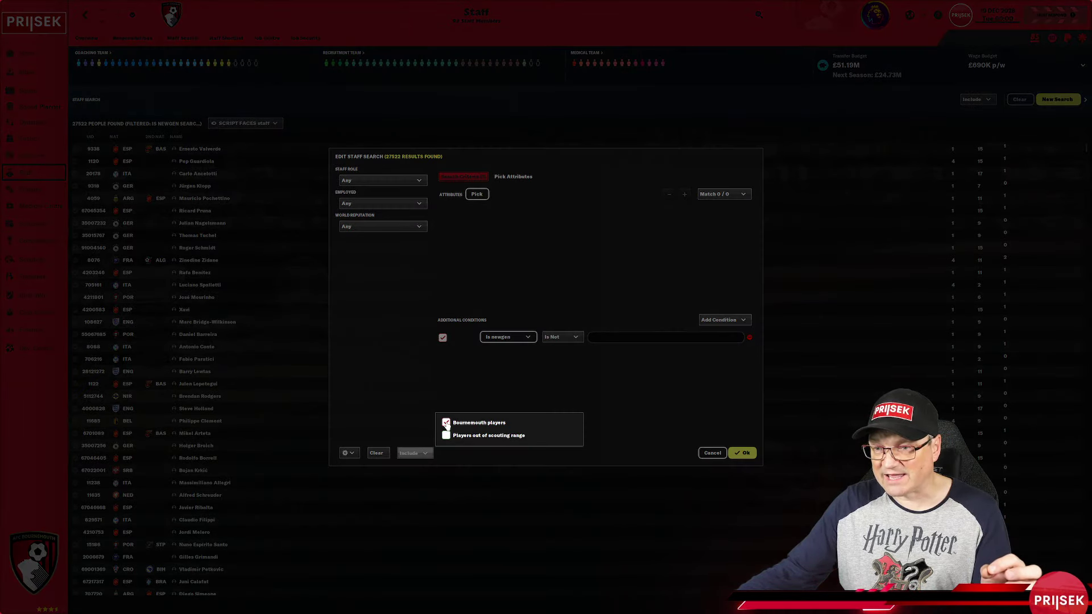
pyautogui.click(462, 393)
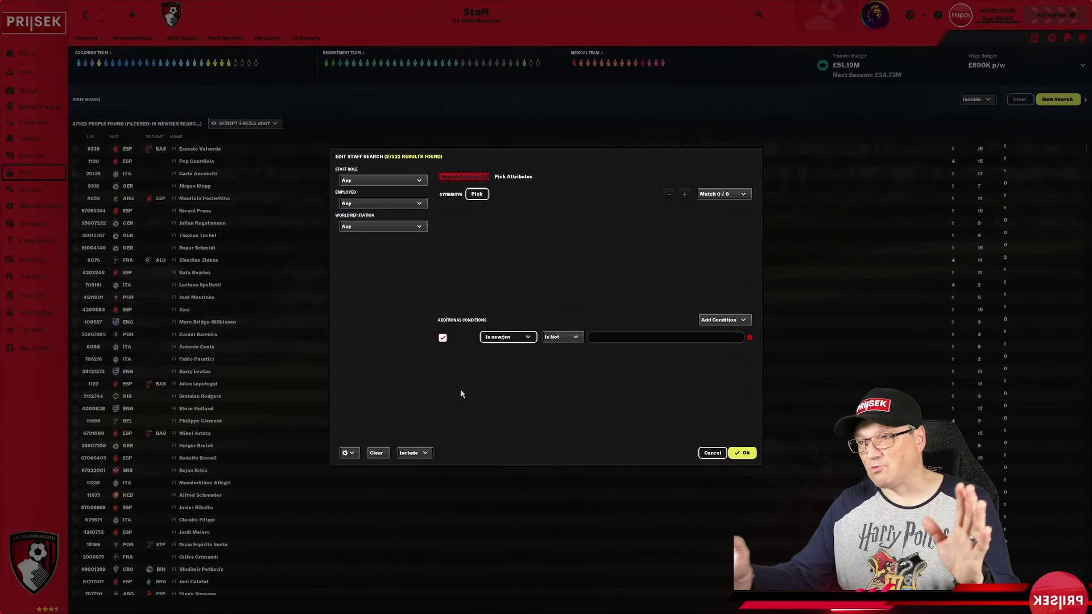
pyautogui.click(742, 453)
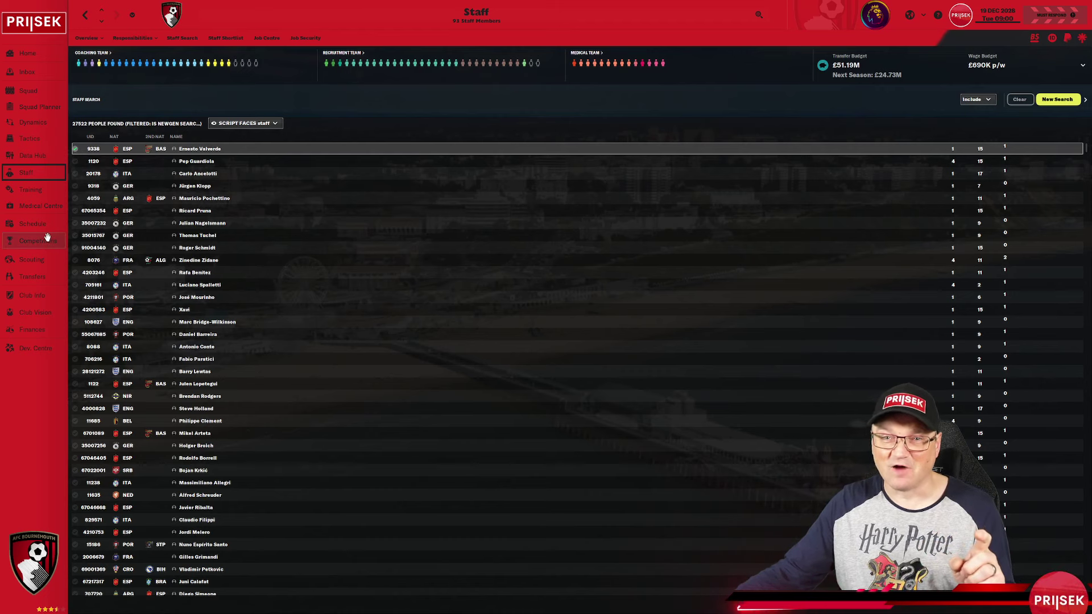
# Step: Visit the Home screen and return to the staff search
pyautogui.click(38, 57)
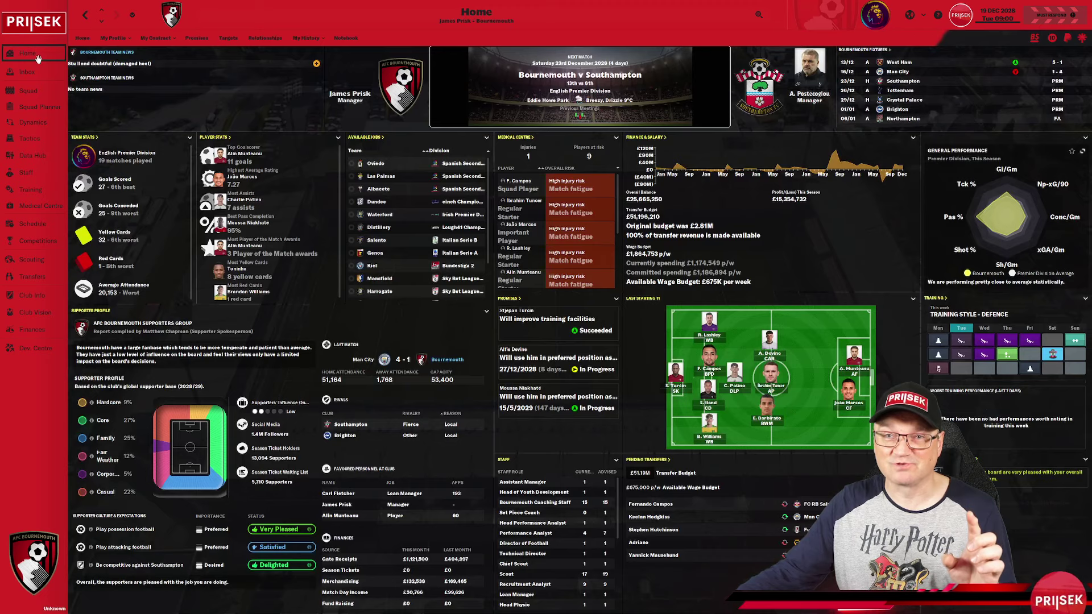
pyautogui.click(38, 174)
pyautogui.click(181, 41)
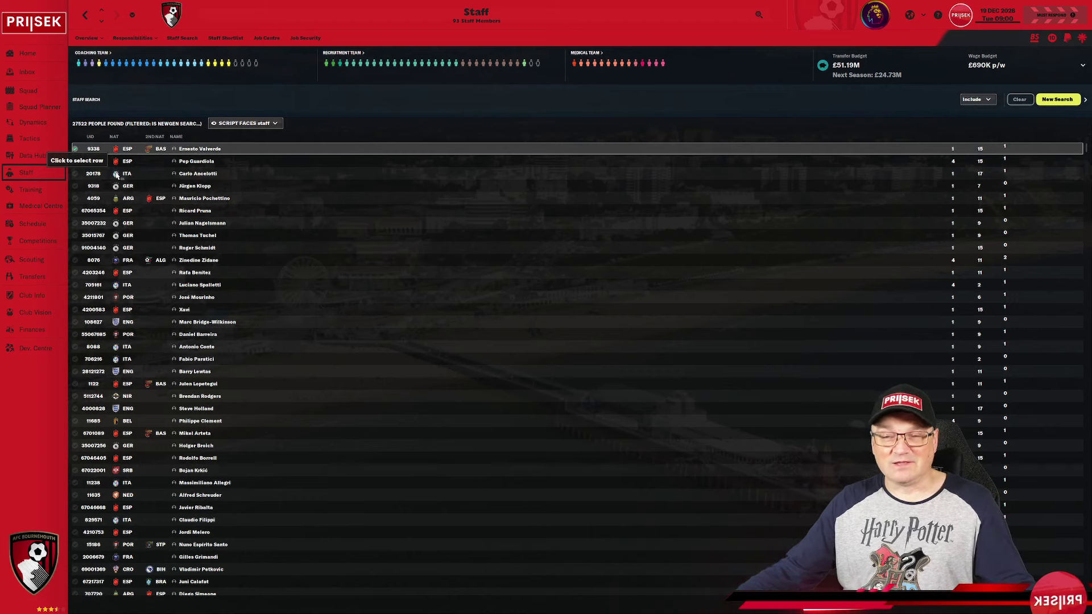
# Step: Select everyone in the staff search results and print them to a text file saved as BOURNE STAFF
pyautogui.hotkey('ctrl', 'a')
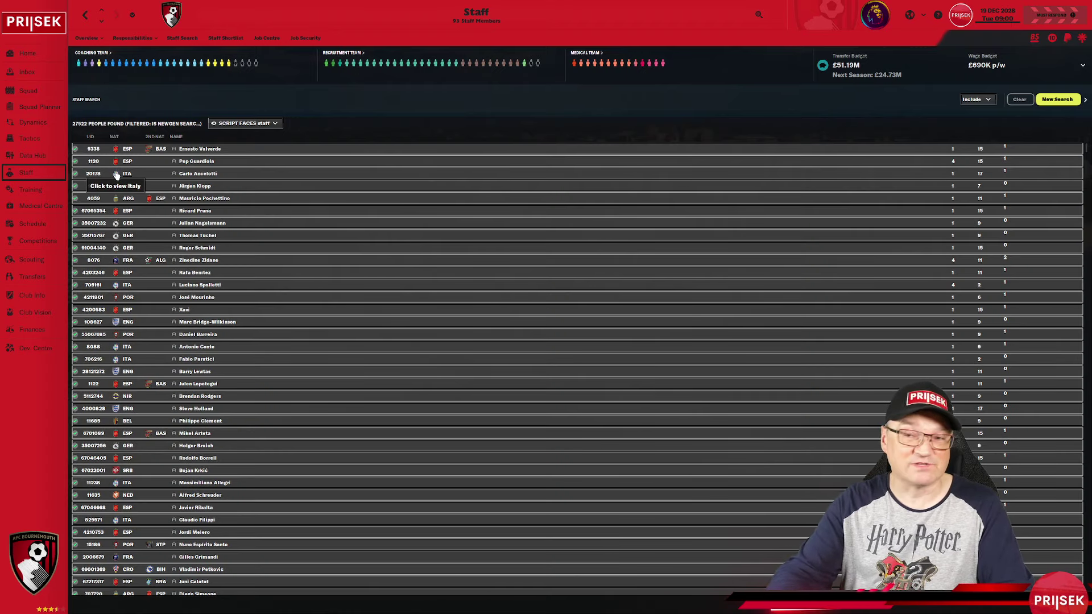
pyautogui.hotkey('ctrl', 'p')
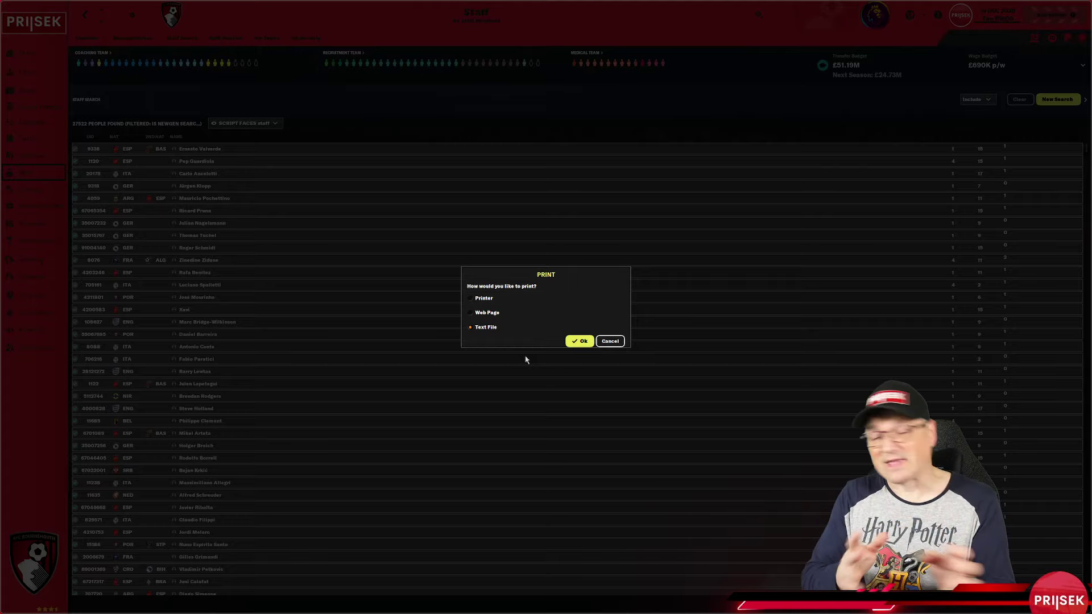
pyautogui.click(581, 342)
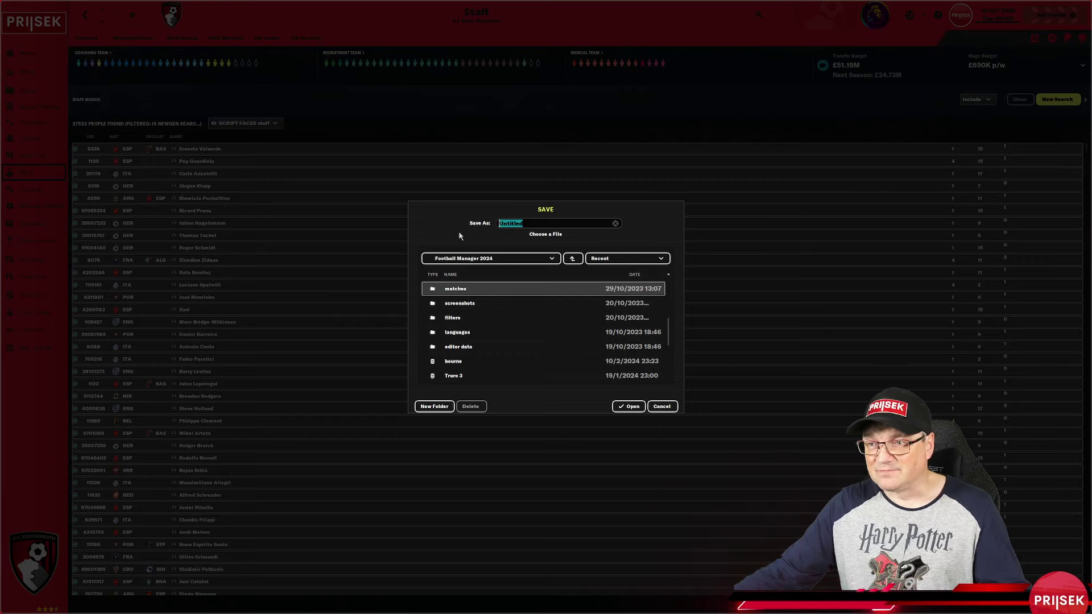
pyautogui.write('BOUR')
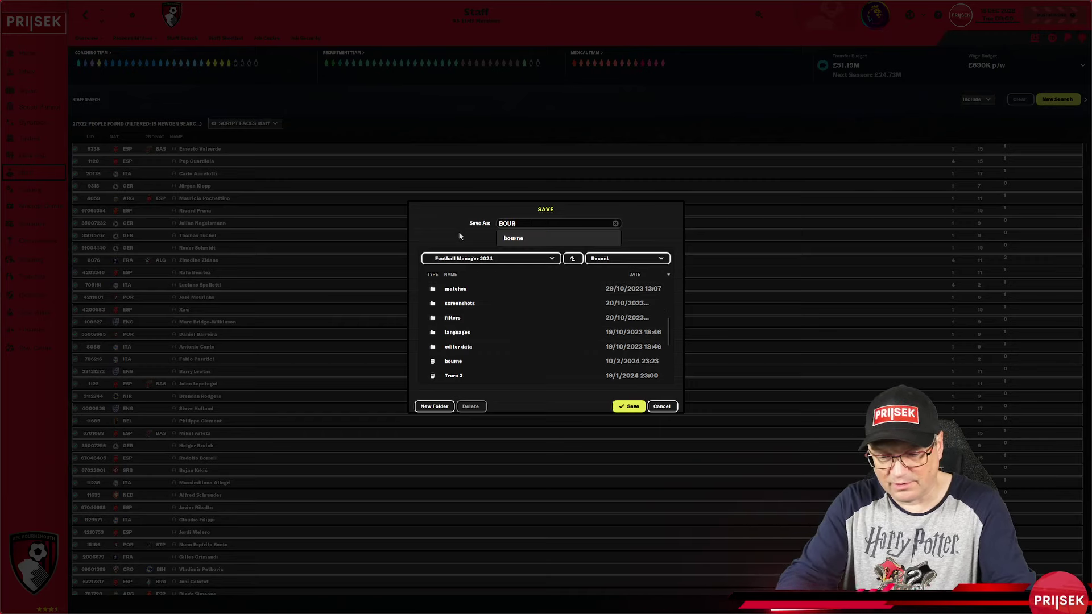
pyautogui.write('NE STAFF')
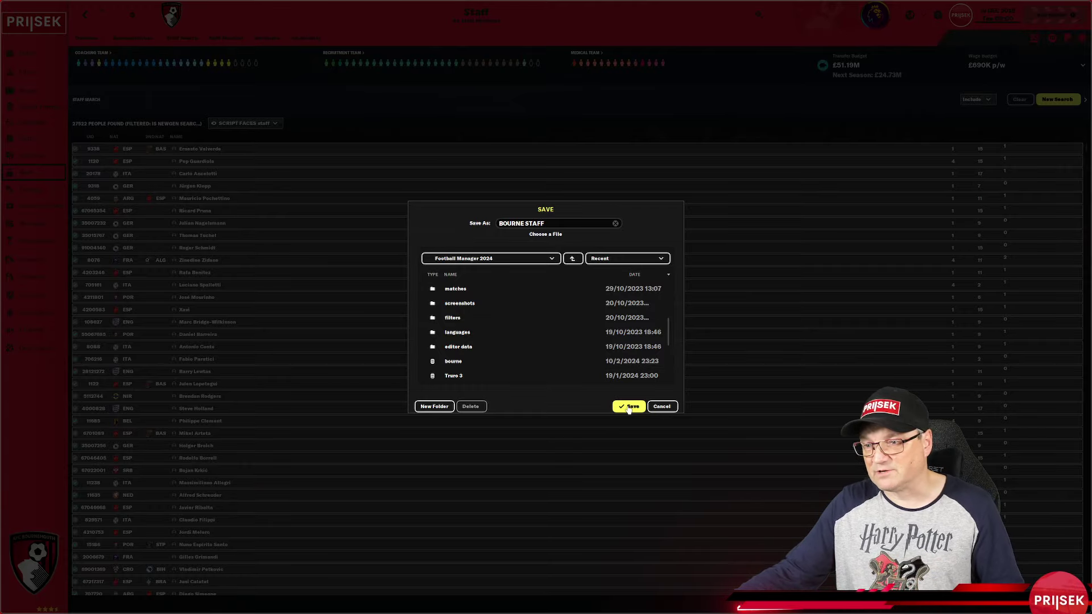
pyautogui.click(629, 408)
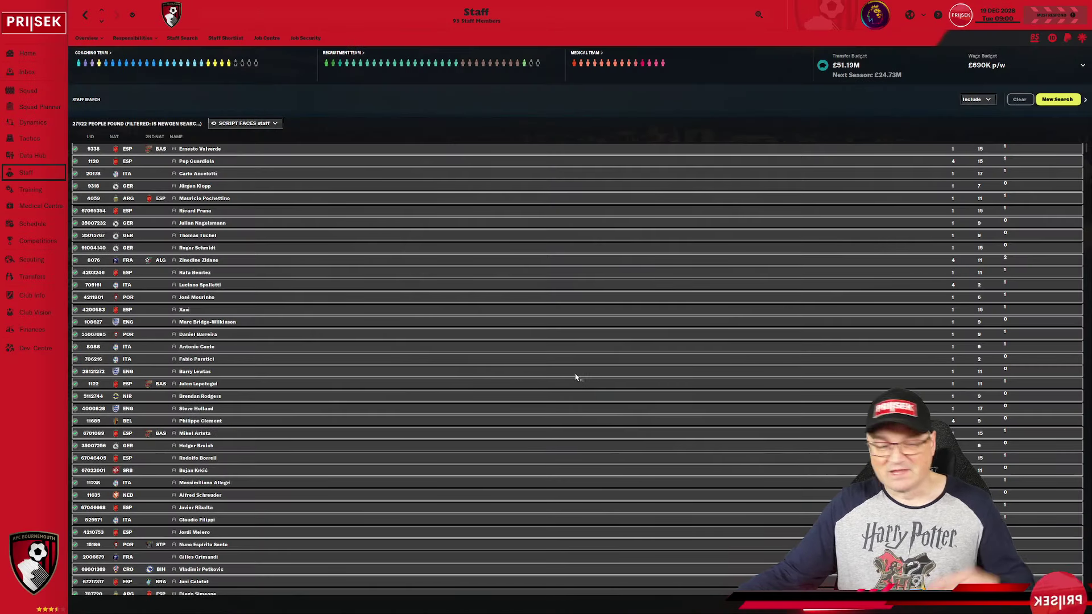
# Step: Switch to NewGAN-Manager, create a profile named BOURNE STAFF and make it the selected profile
pyautogui.hotkey('alt', 'Tab')
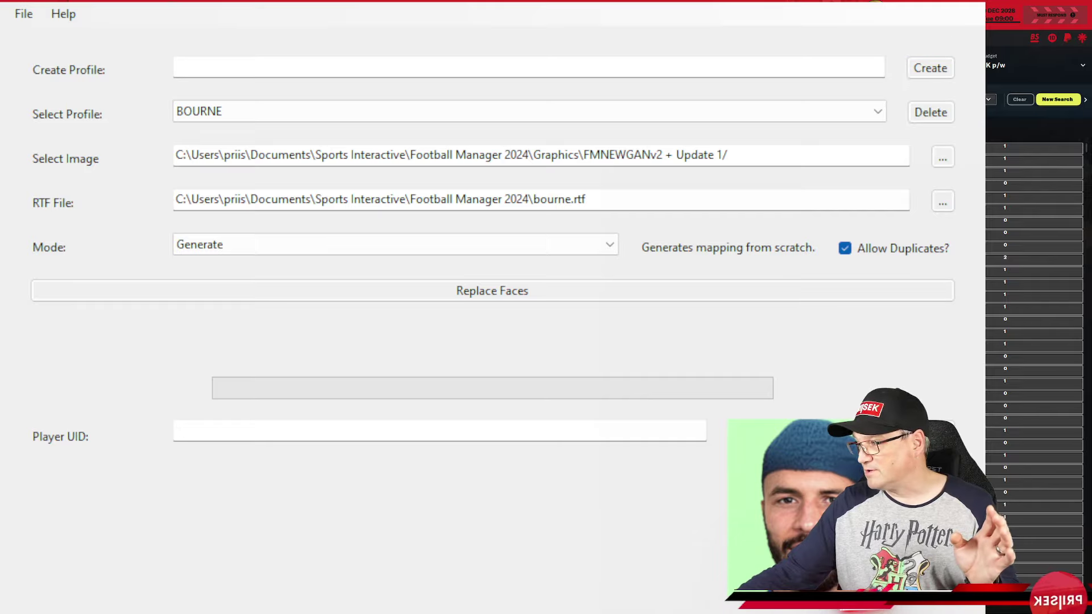
pyautogui.click(519, 70)
pyautogui.write('BO')
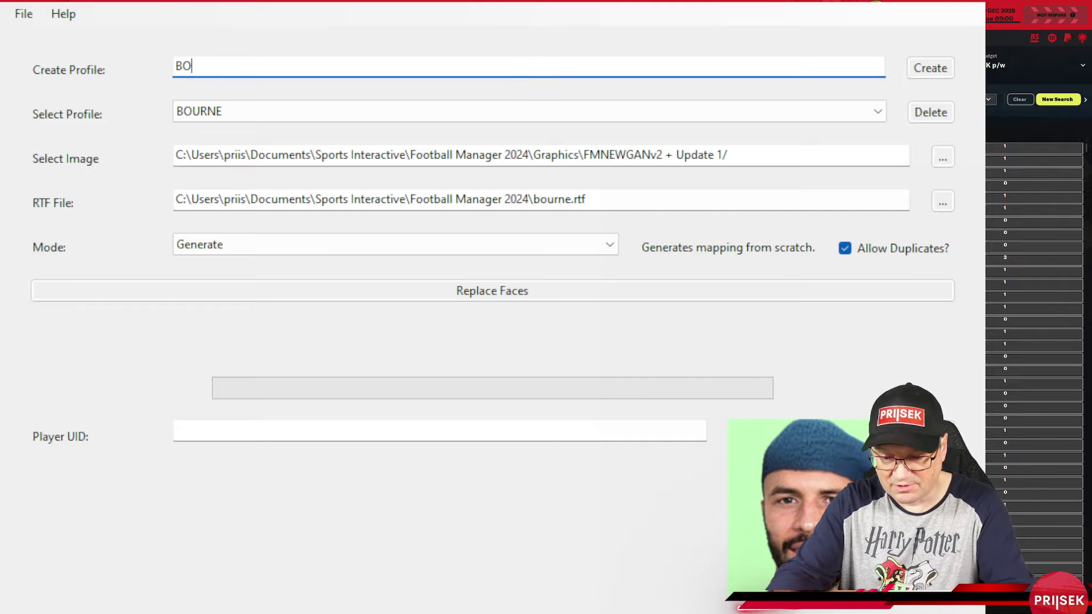
pyautogui.write('URNE STAFF')
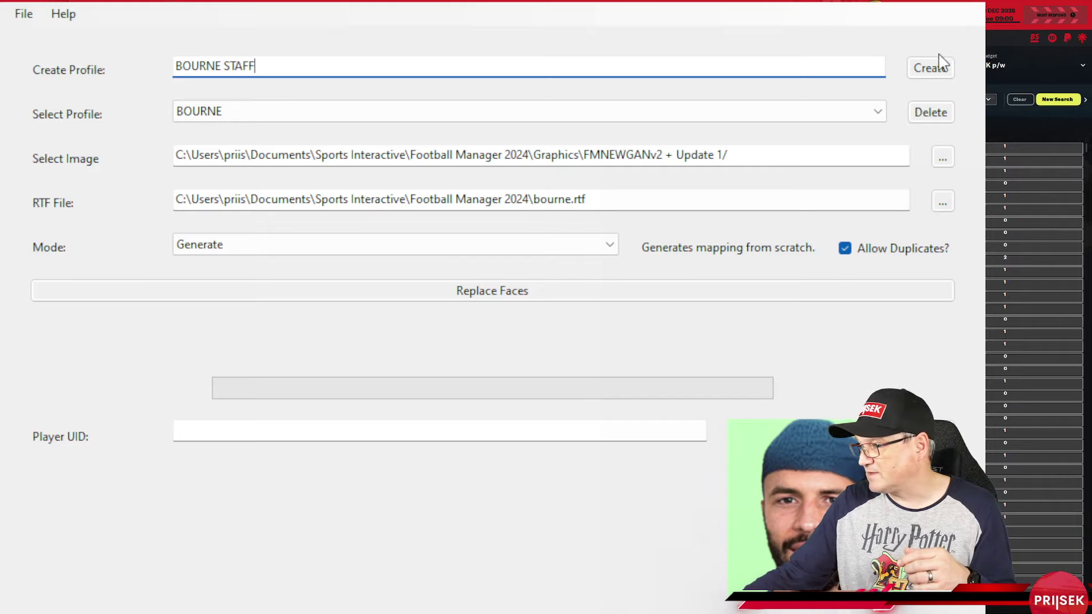
pyautogui.click(933, 74)
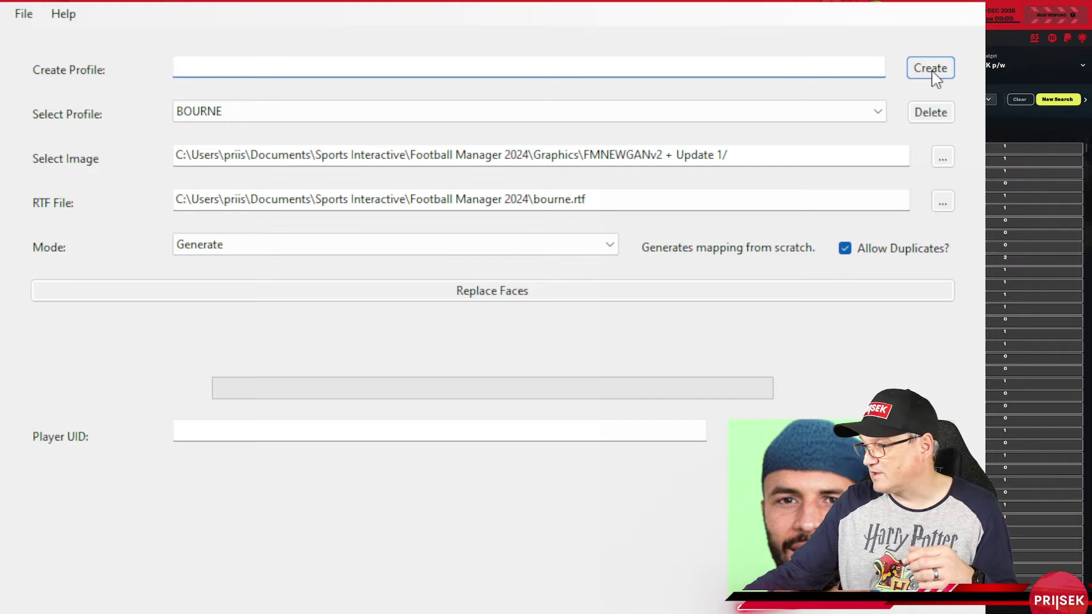
pyautogui.click(862, 118)
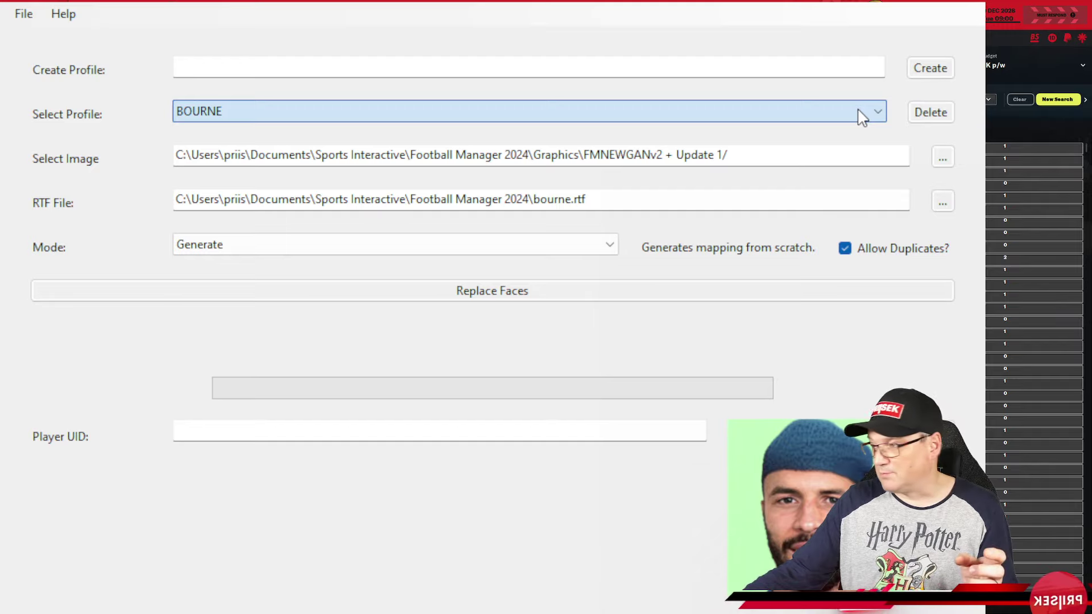
pyautogui.click(234, 186)
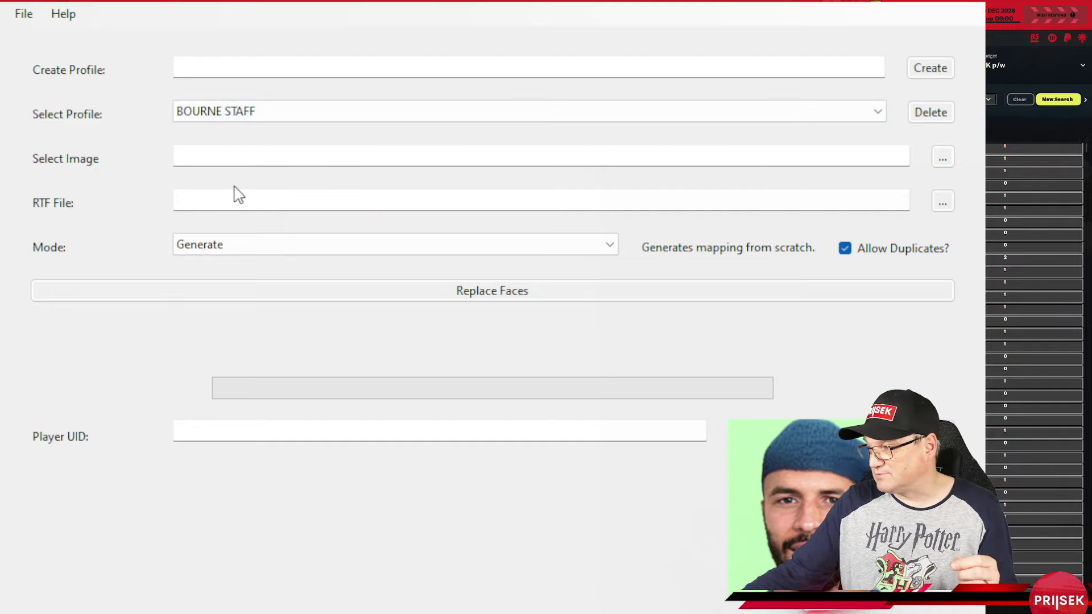
# Step: Set the profile's image root folder to Documents\Sports Interactive\Football Manager 2024\Graphics\FMNEWGANv STAFF
pyautogui.click(942, 158)
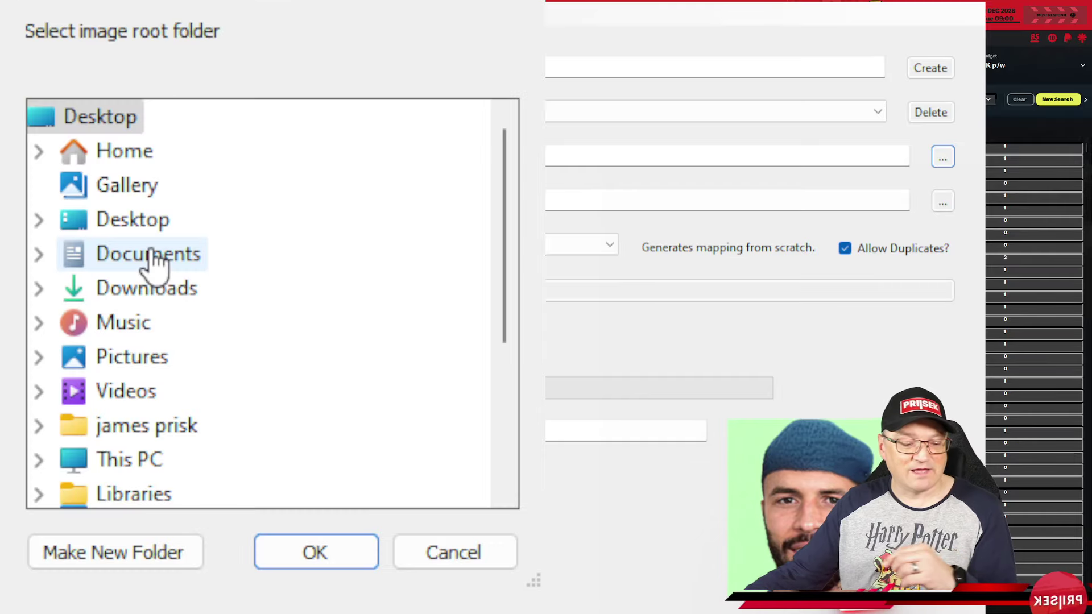
pyautogui.doubleClick(152, 256)
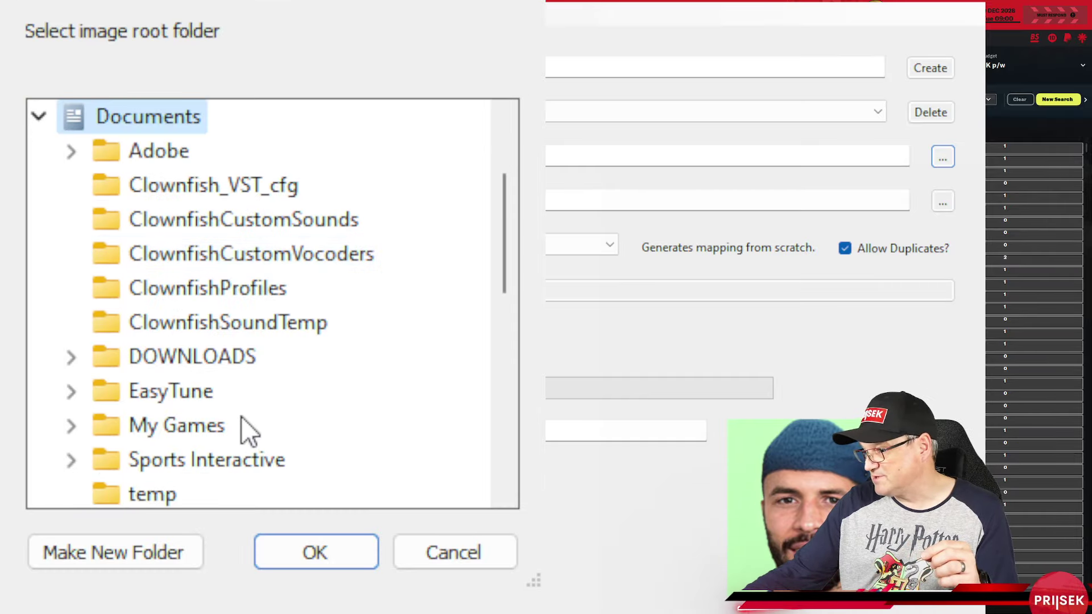
pyautogui.doubleClick(169, 461)
pyautogui.doubleClick(267, 426)
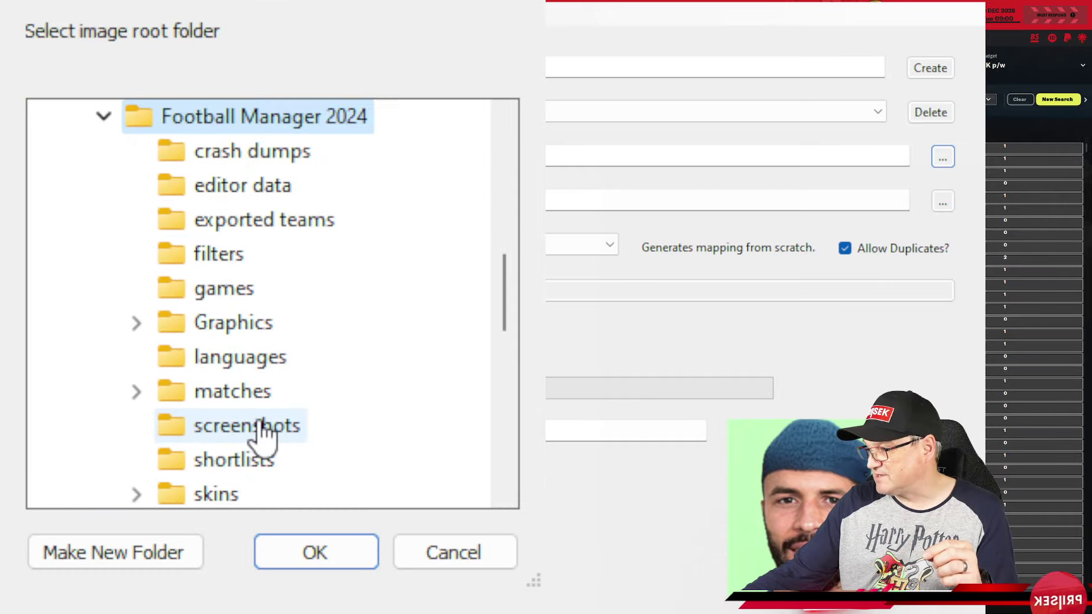
pyautogui.doubleClick(211, 323)
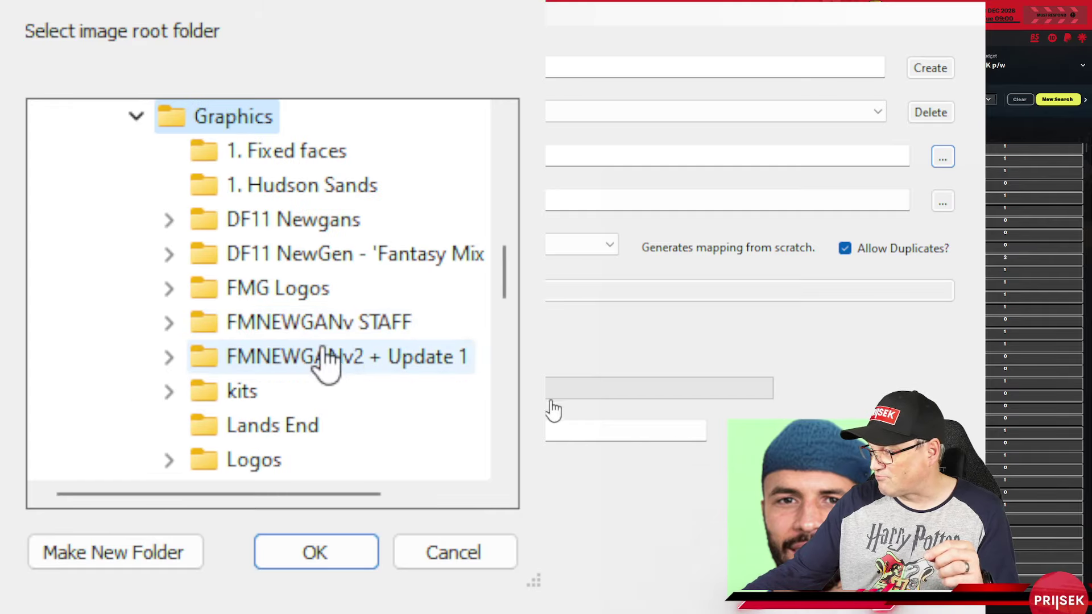
pyautogui.doubleClick(316, 325)
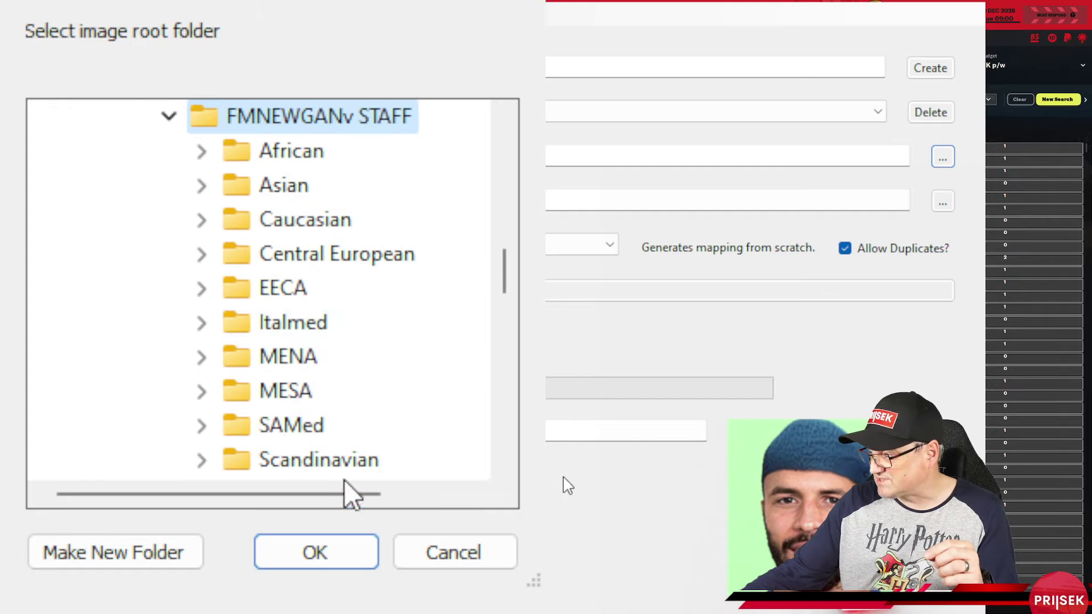
pyautogui.click(317, 565)
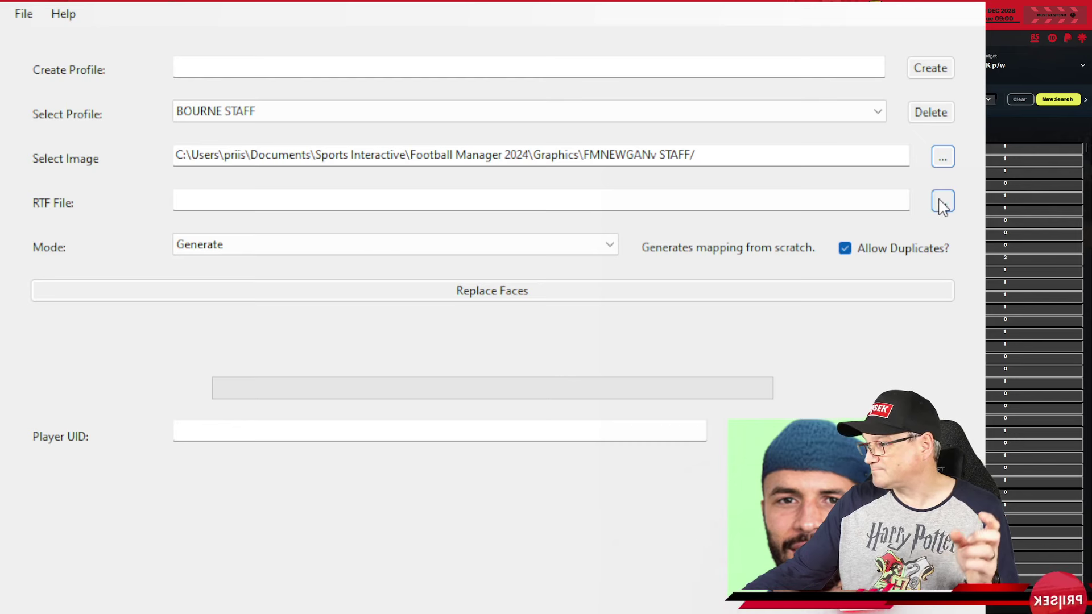
# Step: Choose BOURNE STAFF.rtf as the profile's RTF file and run the face replacement in Generate mode with duplicates allowed
pyautogui.click(943, 202)
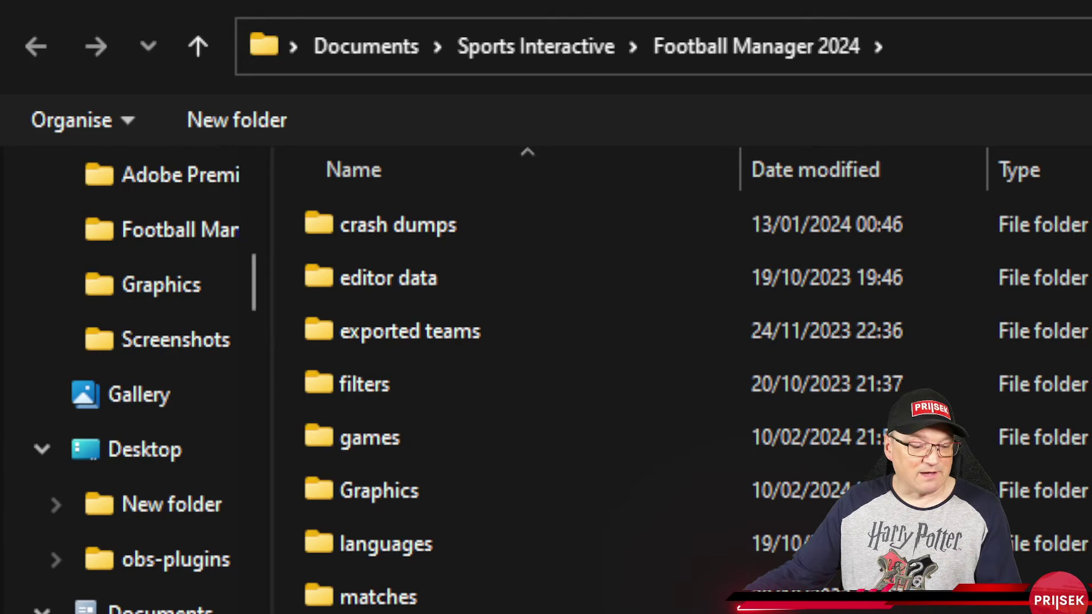
pyautogui.scroll(-3, 724, 499)
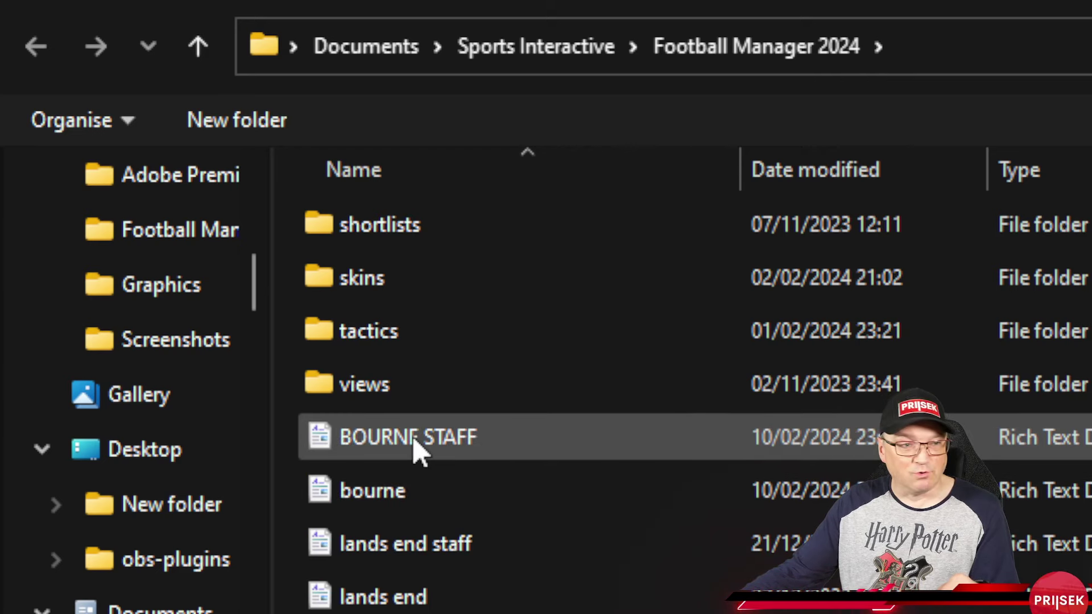
pyautogui.doubleClick(417, 449)
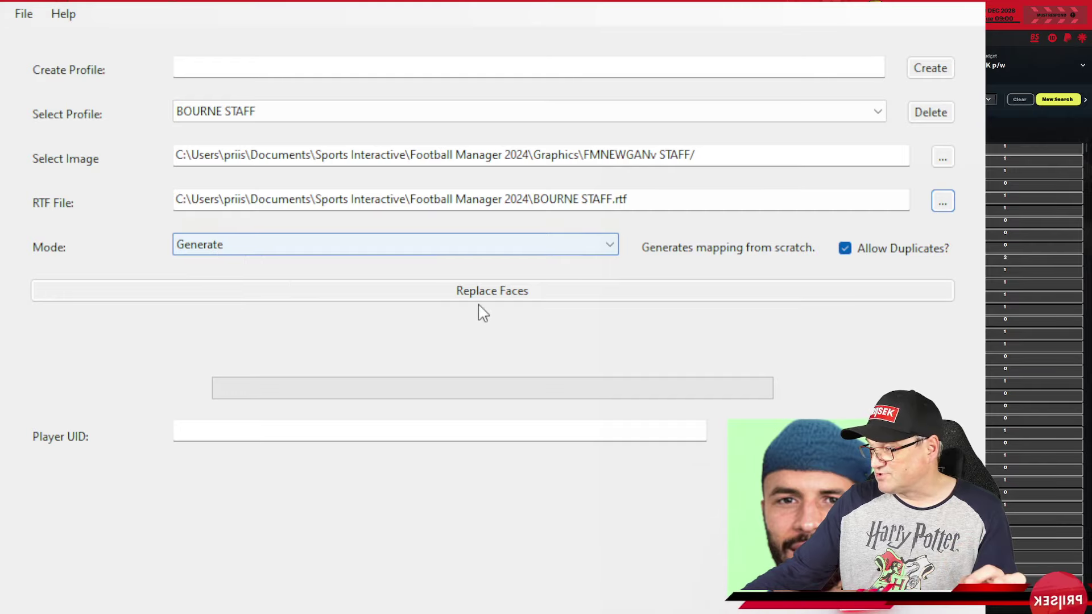
pyautogui.click(493, 291)
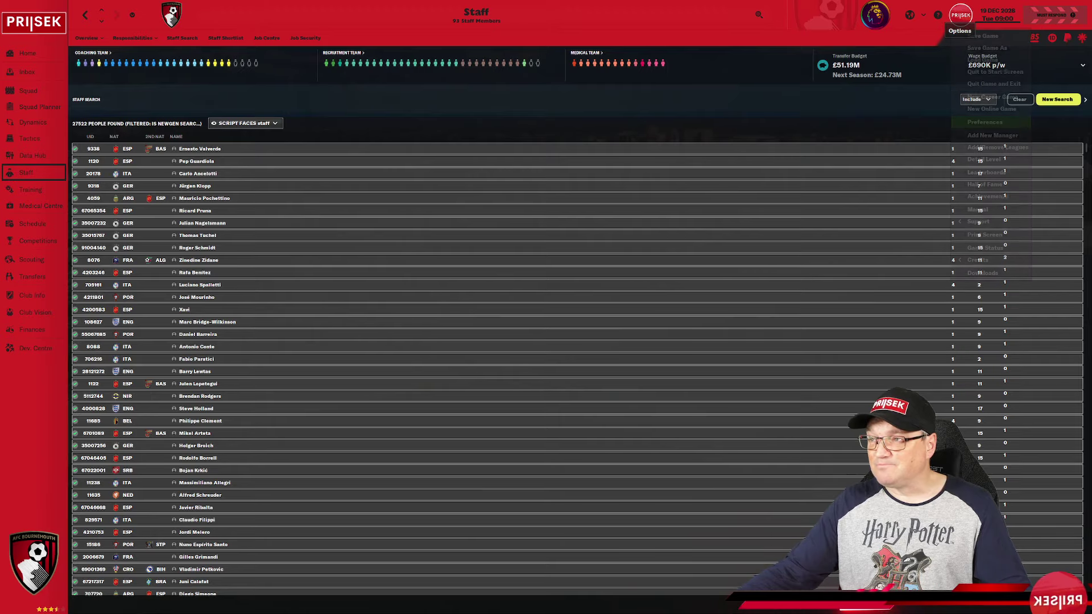
# Step: Turn off page caching in the interface preferences, enable reloading the skin when confirming changes, and reload the skin
pyautogui.click(960, 15)
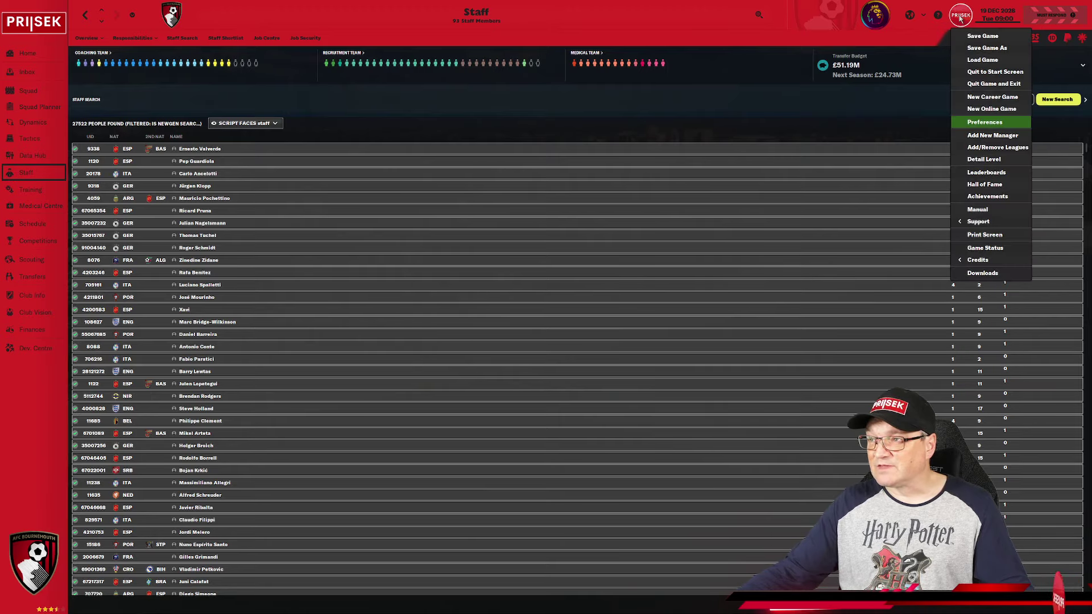
pyautogui.click(978, 124)
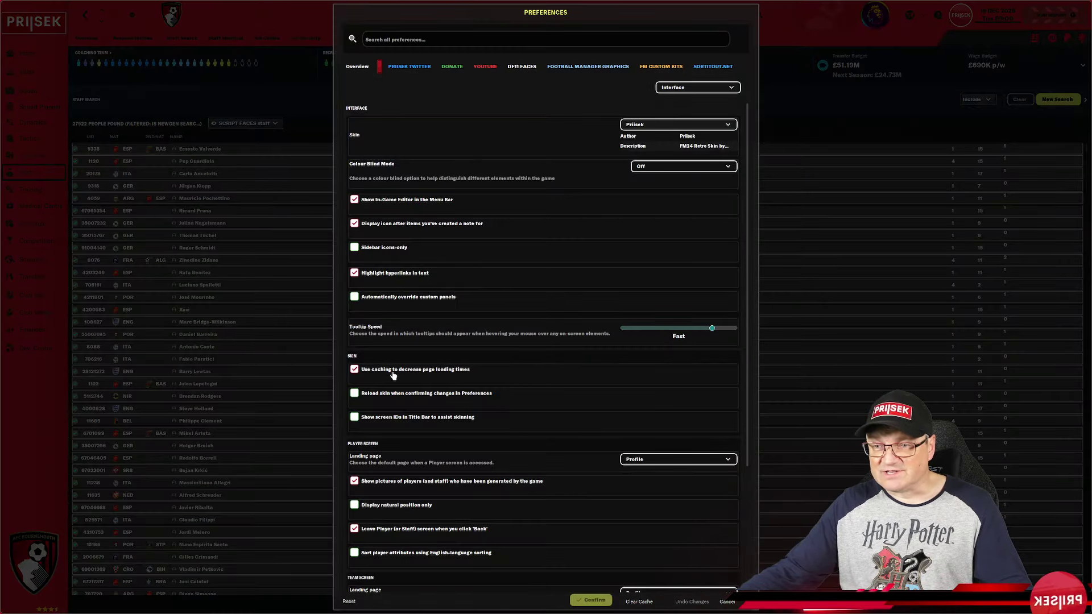
pyautogui.click(391, 374)
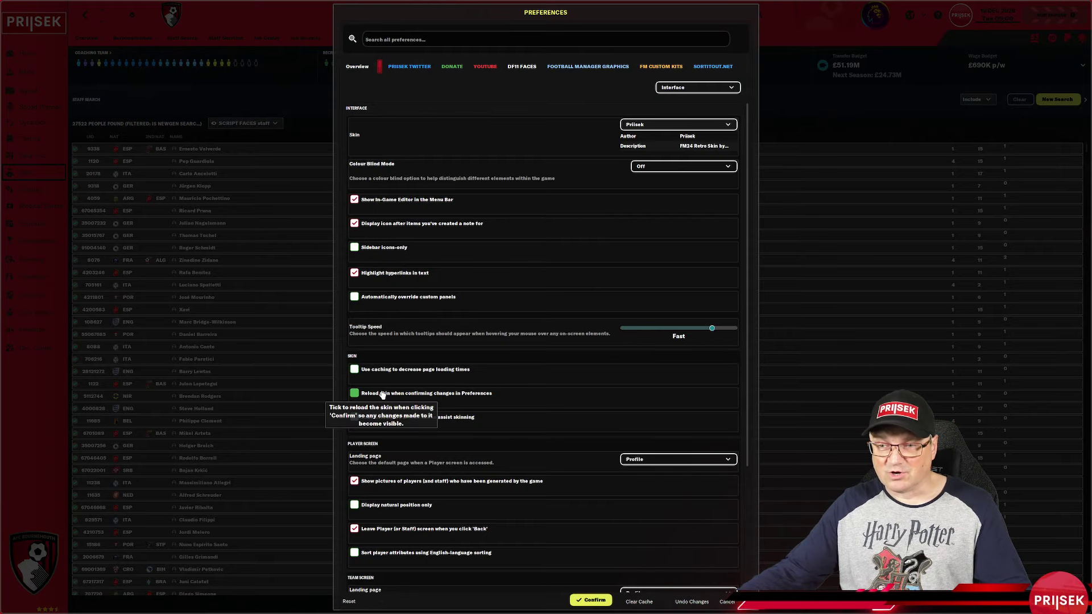
pyautogui.click(382, 395)
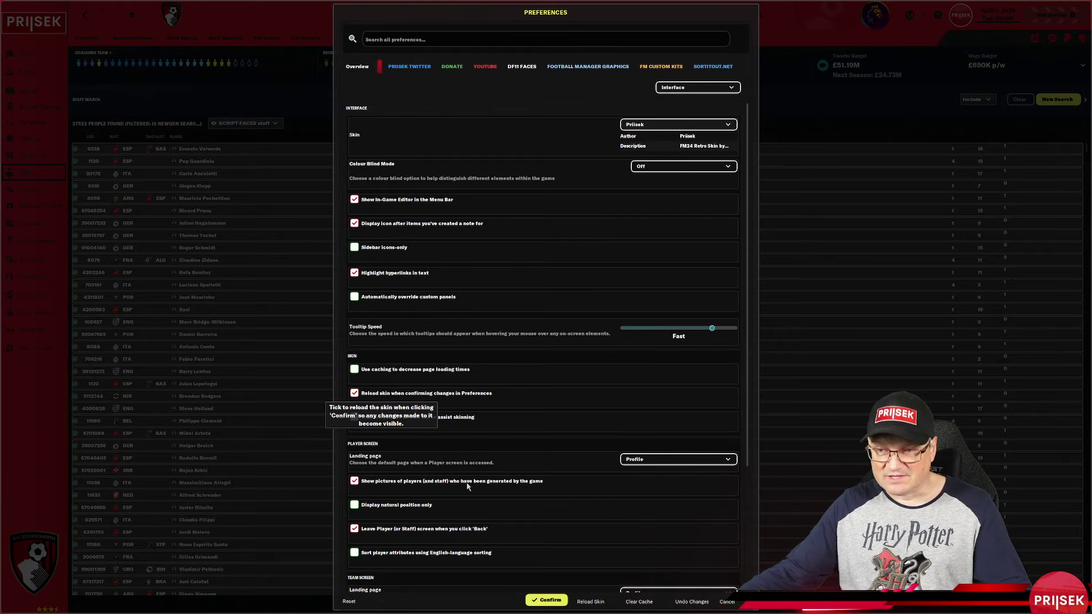
pyautogui.click(591, 602)
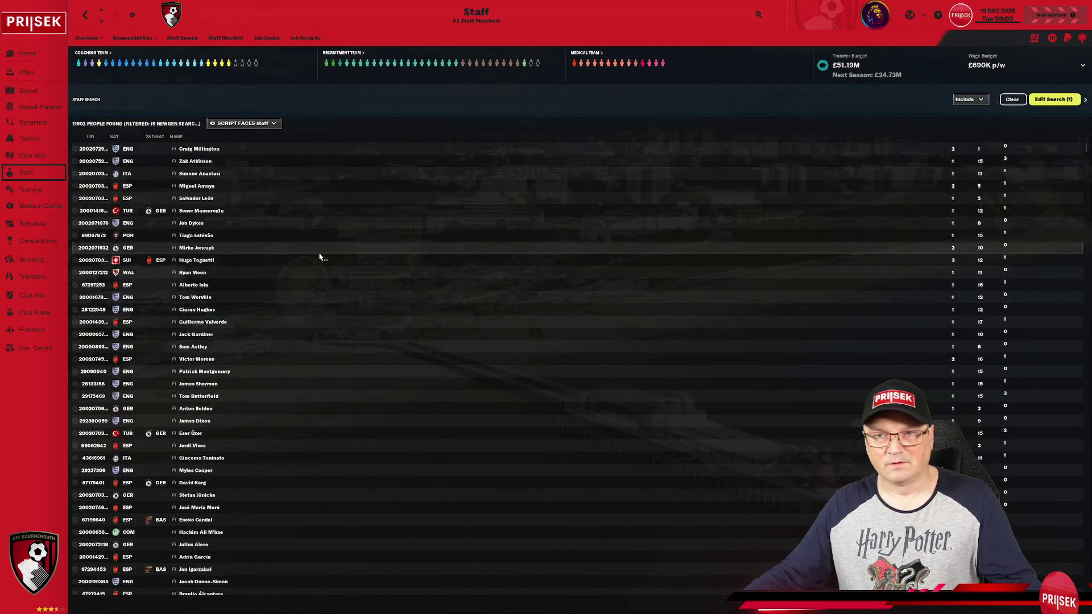
# Step: Check the faces on the profiles of the German Mainz 05 sports science head and the Spanish A. Madrid recruitment analyst in the search results
pyautogui.click(189, 409)
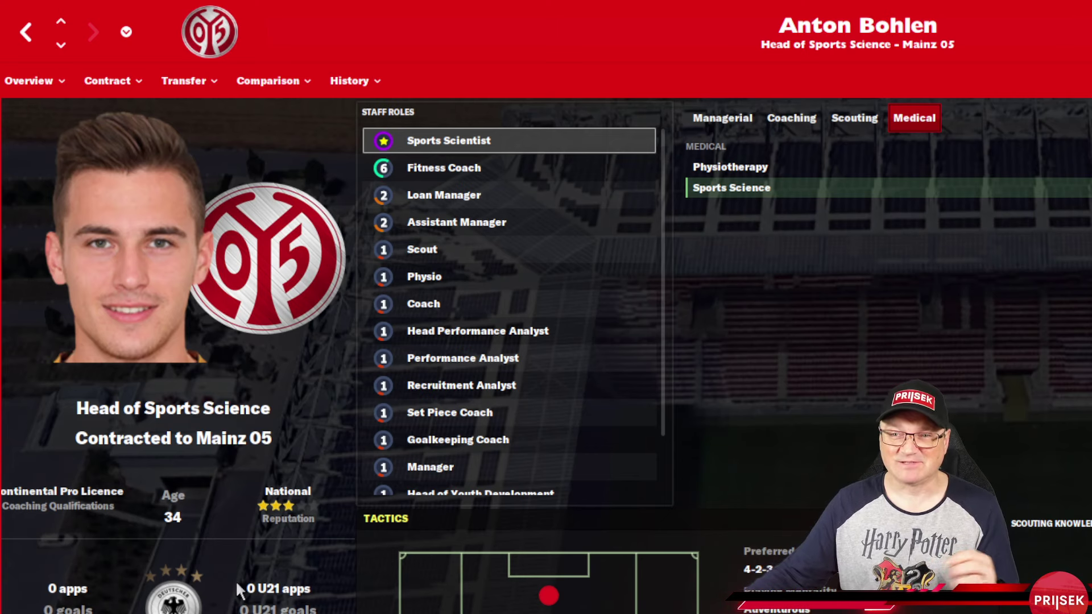
pyautogui.click(27, 34)
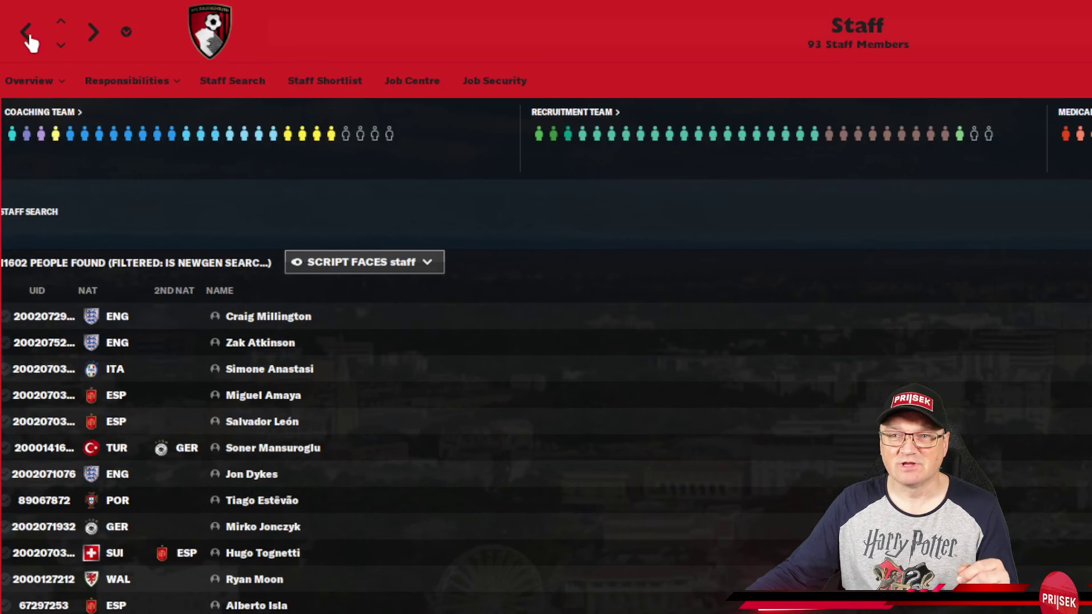
pyautogui.moveTo(215, 398)
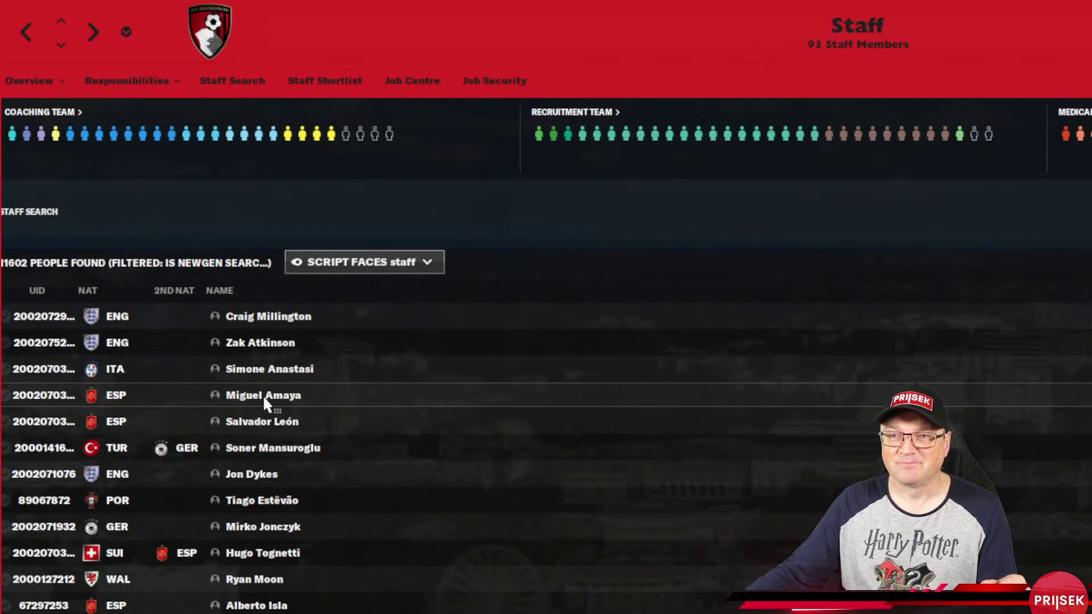
pyautogui.click(264, 396)
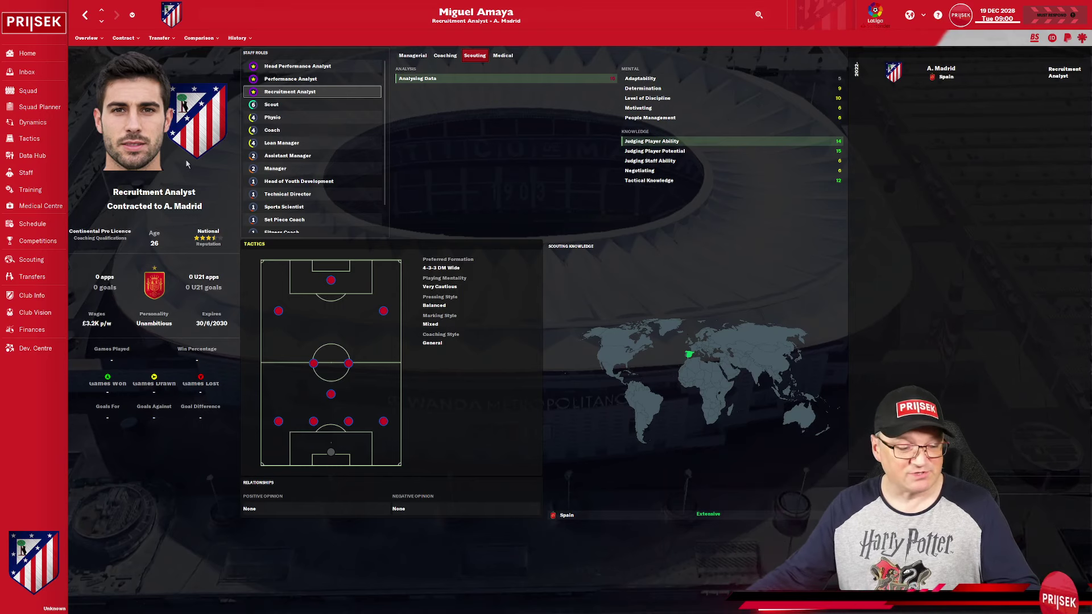
pyautogui.click(85, 15)
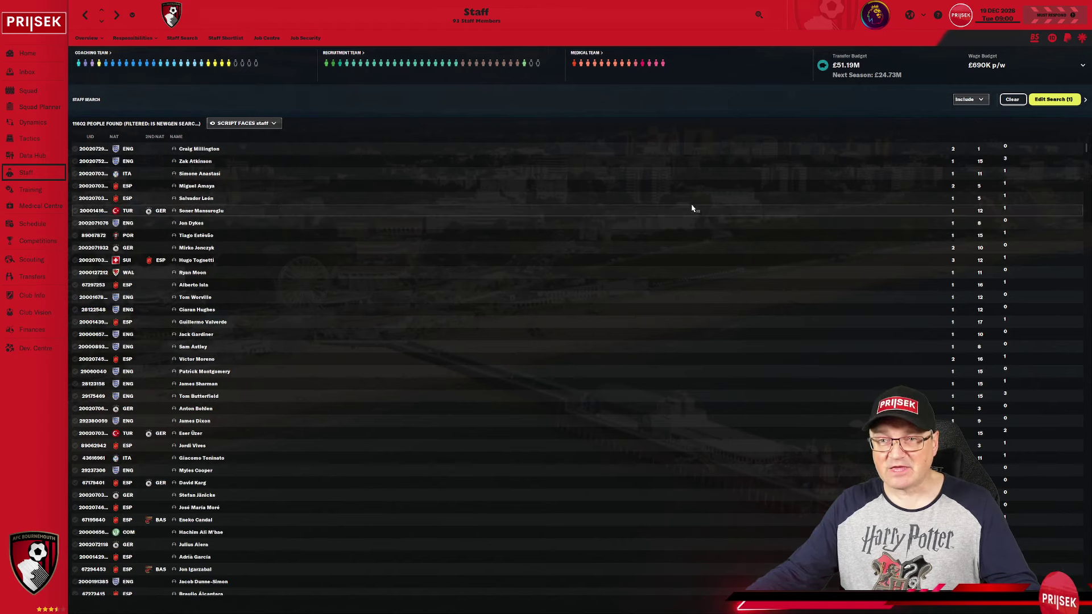
# Step: Review the staff search's include options, particularly the Bournemouth staff option, and close them without changes
pyautogui.click(977, 101)
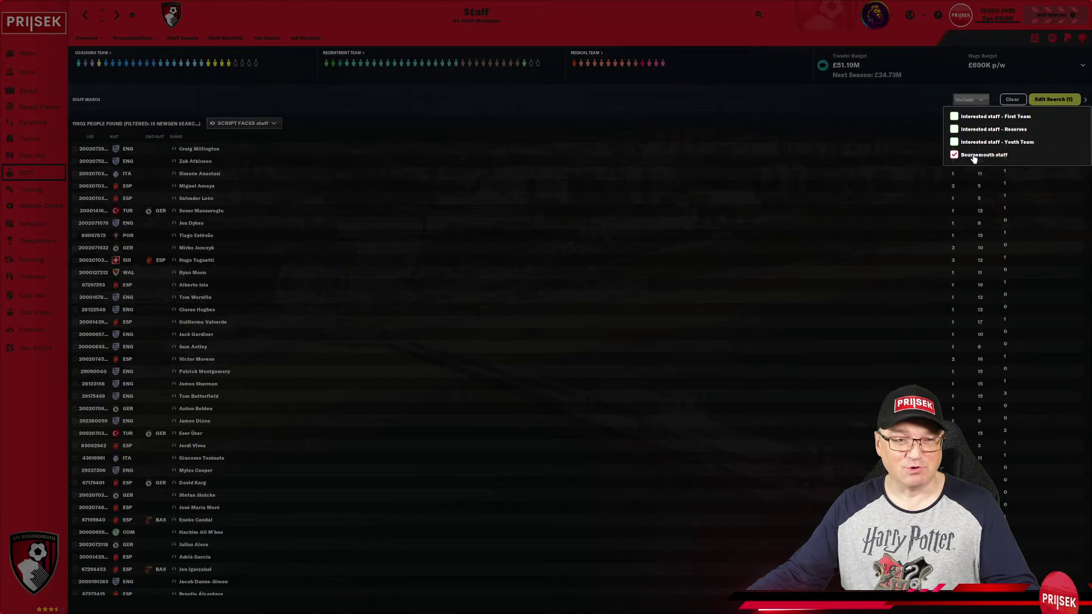
pyautogui.click(971, 98)
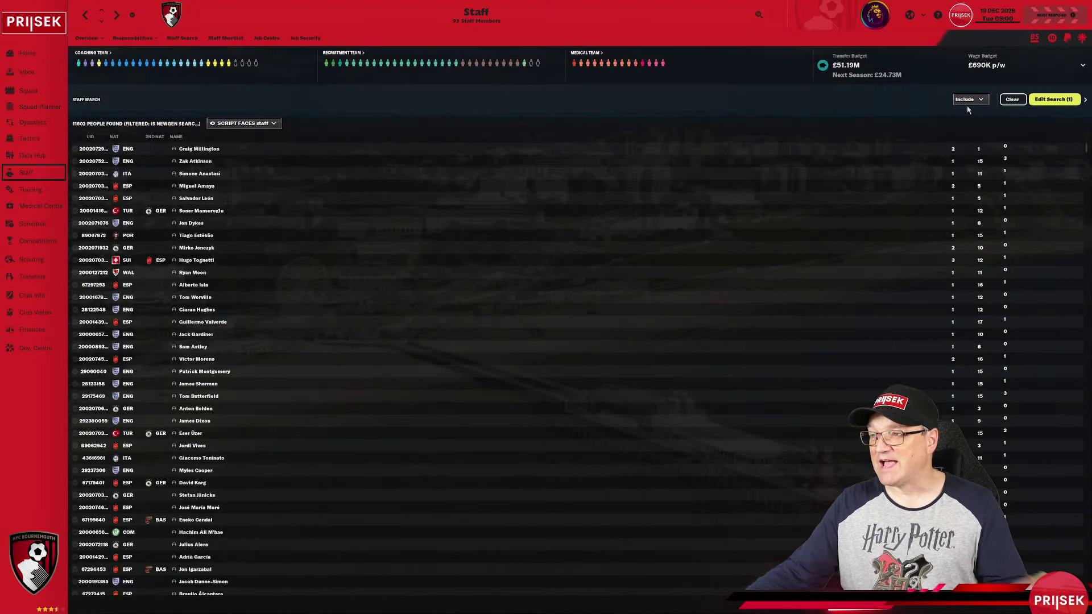
pyautogui.click(968, 101)
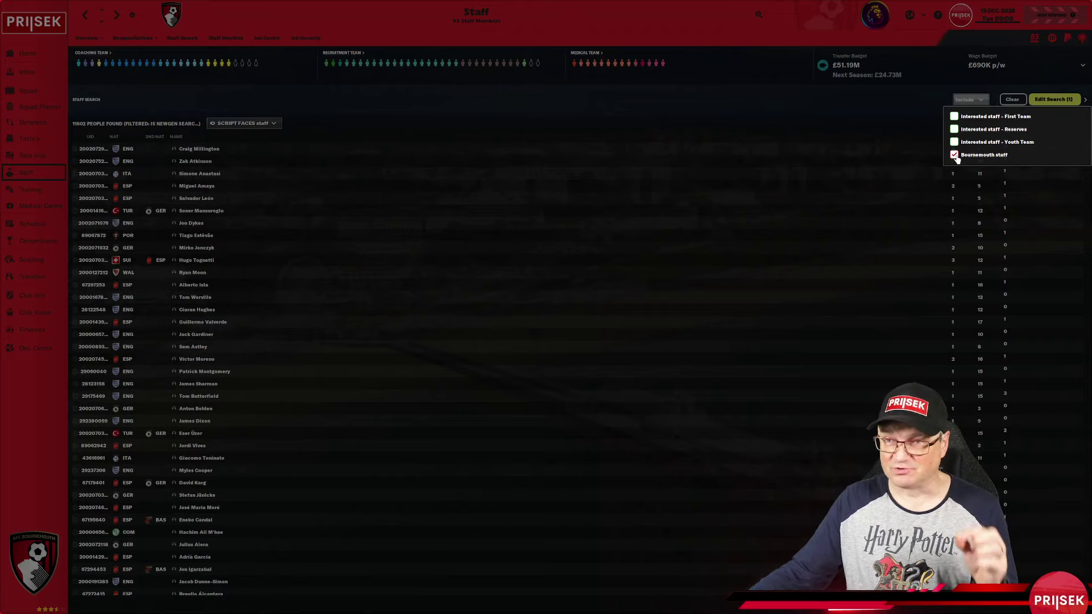
pyautogui.click(508, 110)
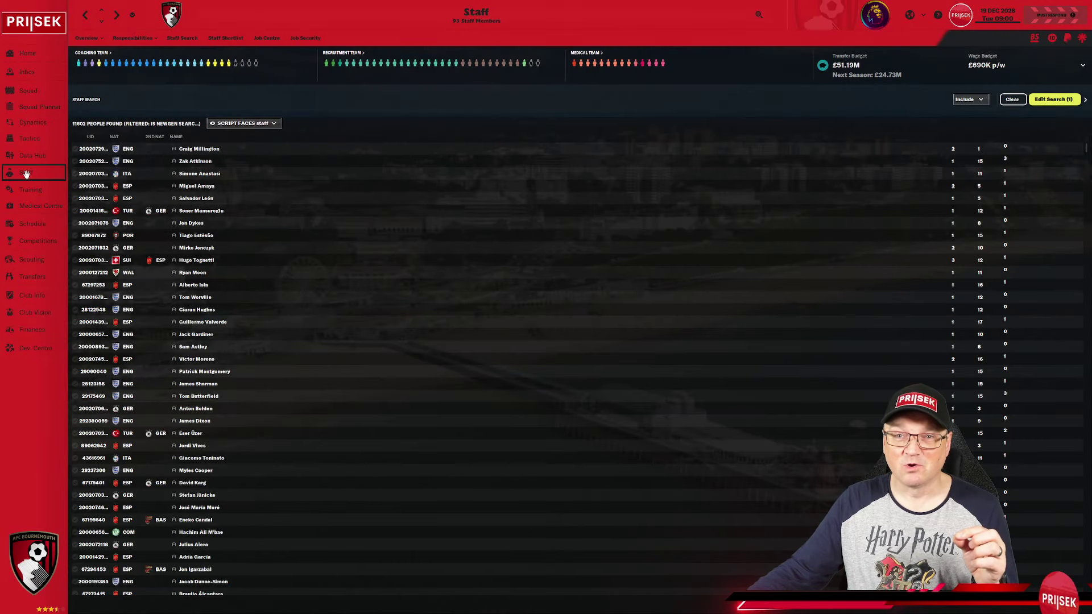
# Step: Go to Bournemouth's own staff overview, check the face on a medical team sports scientist's profile, and return to the overview
pyautogui.click(26, 172)
pyautogui.click(121, 40)
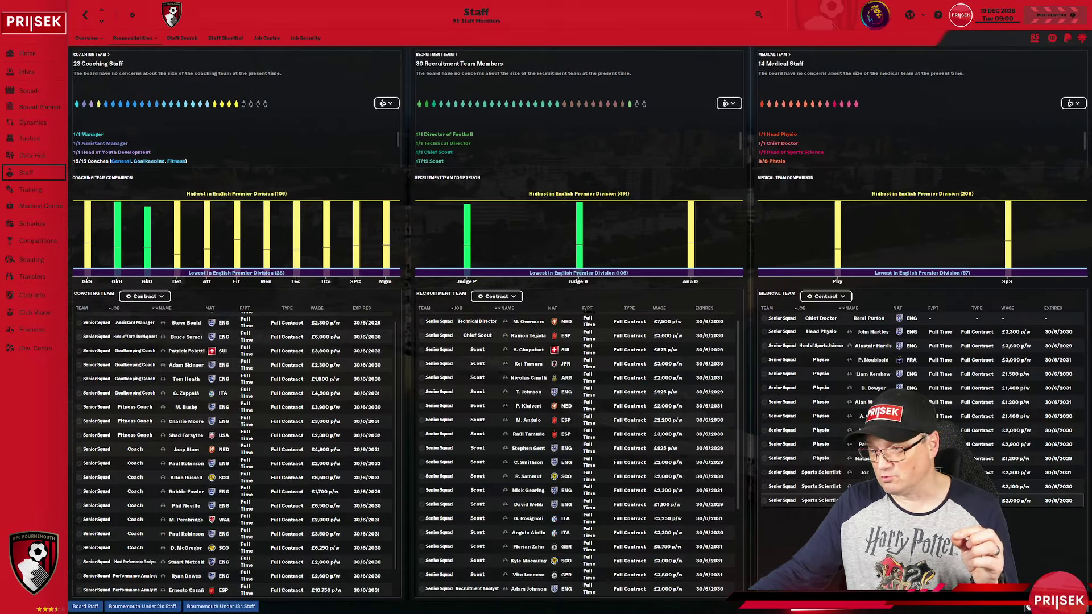
pyautogui.moveTo(864, 501)
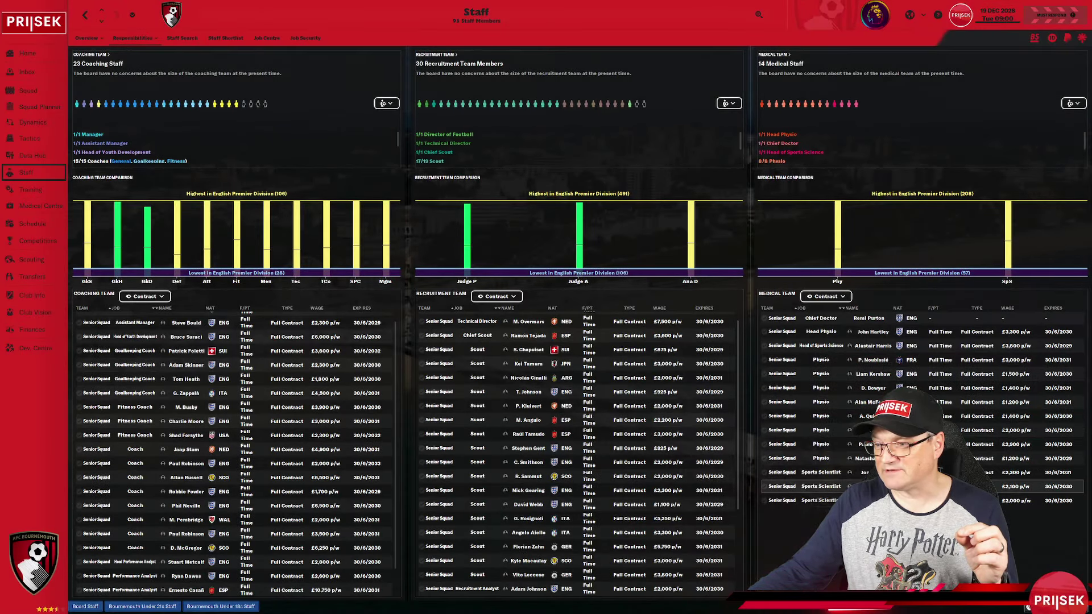
pyautogui.click(865, 487)
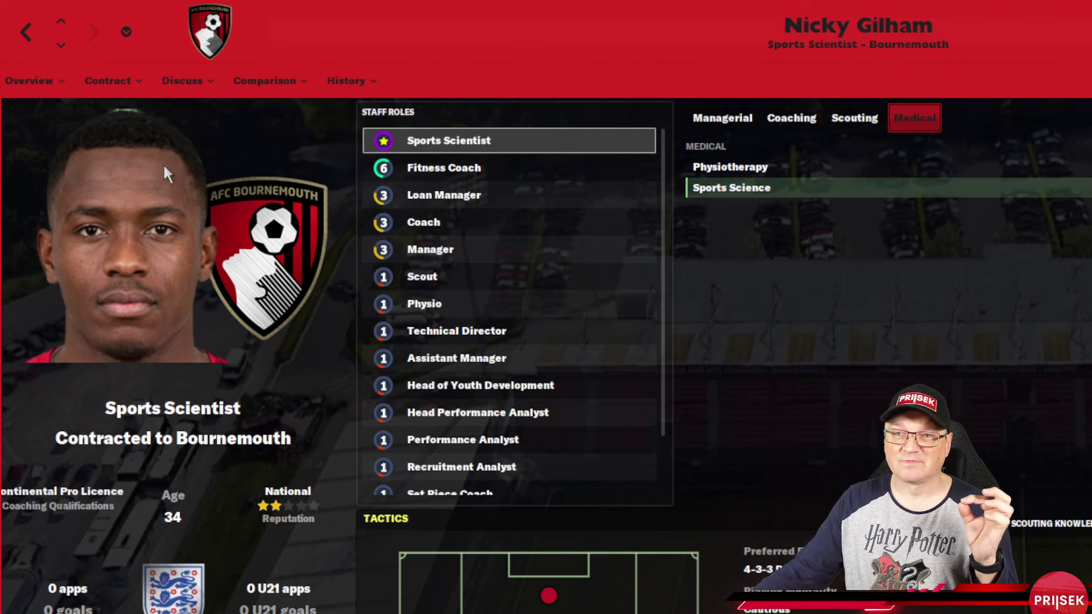
pyautogui.click(27, 33)
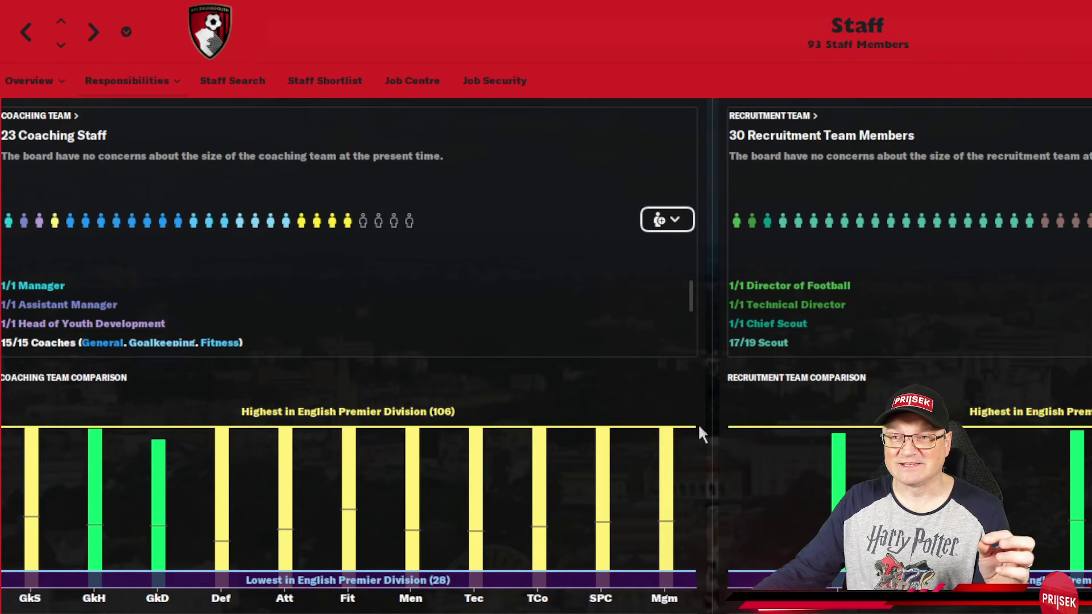